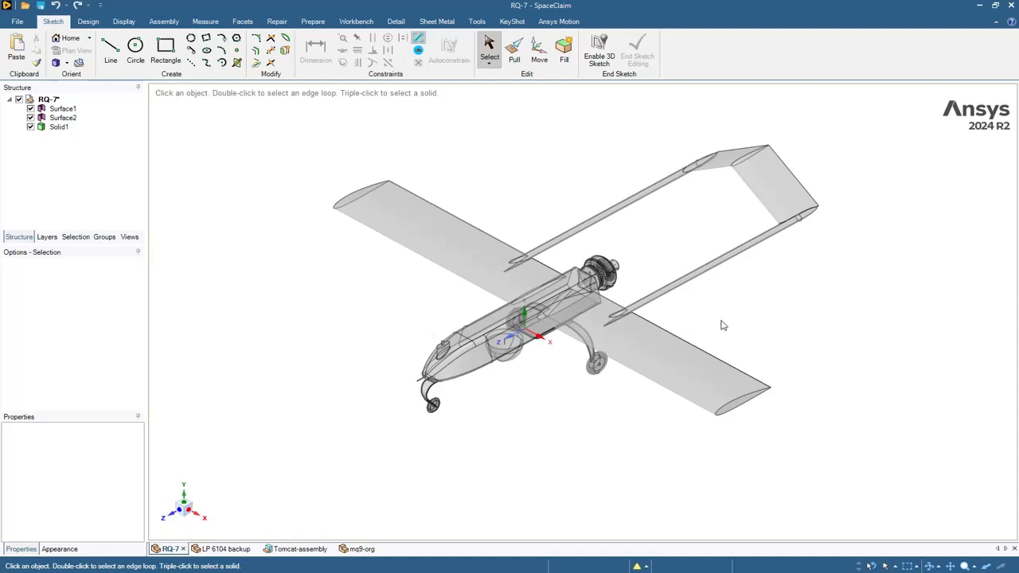
- Look over the RQ-7 drone's wing and body from several angles, then bring up the Repair ribbon
middle_drag(760, 325, 780, 343)
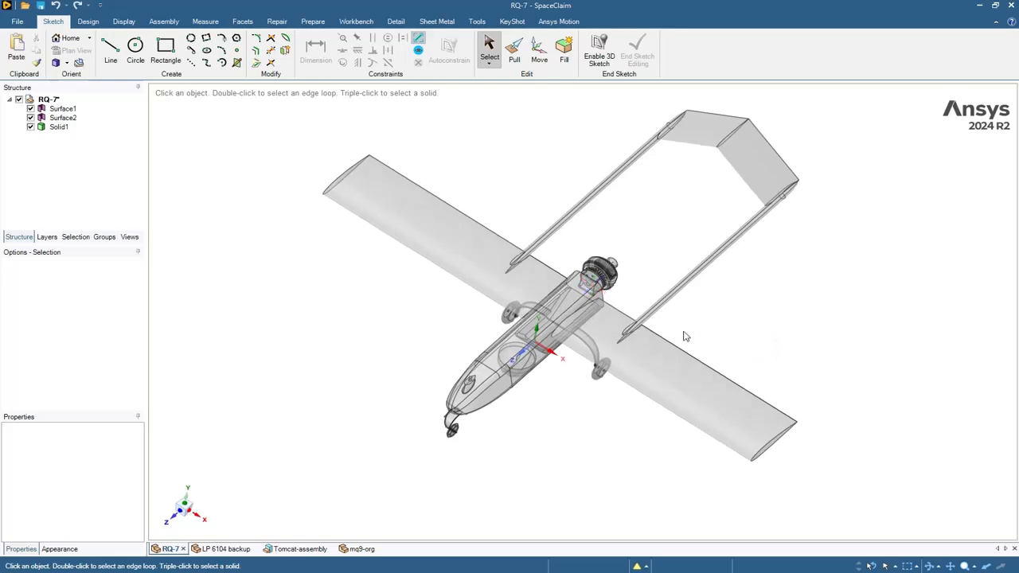
scroll(624, 353, up, 5)
click(623, 352)
scroll(624, 353, down, 10)
click(801, 355)
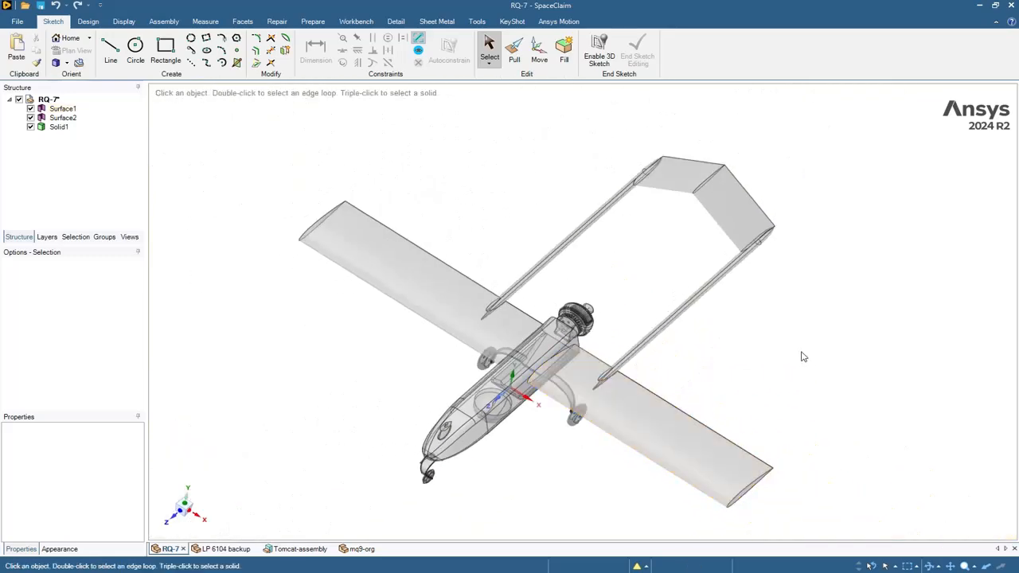
middle_drag(801, 355, 780, 293)
ctrl+scroll(783, 297, down, 2)
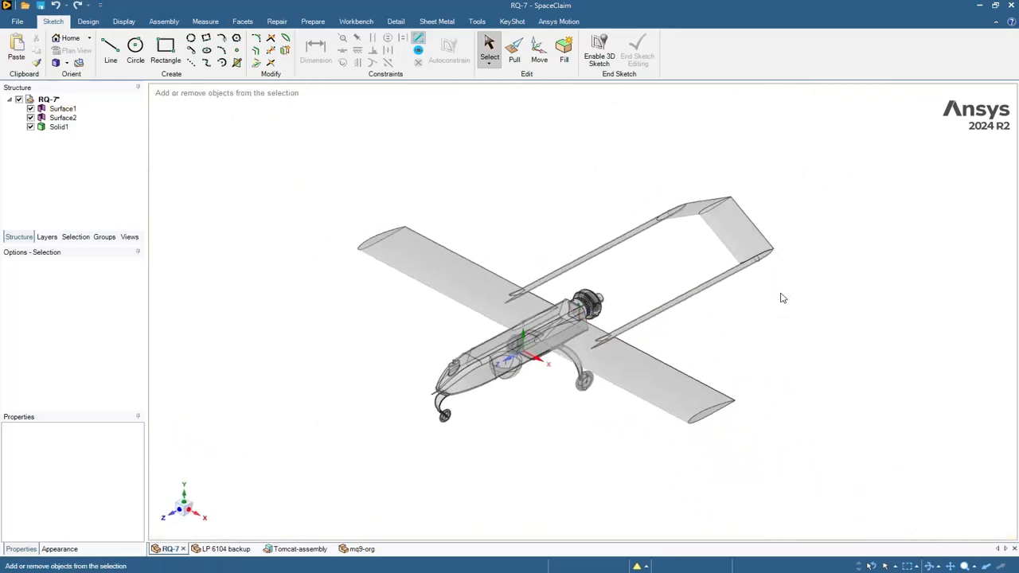
scroll(608, 401, up, 2)
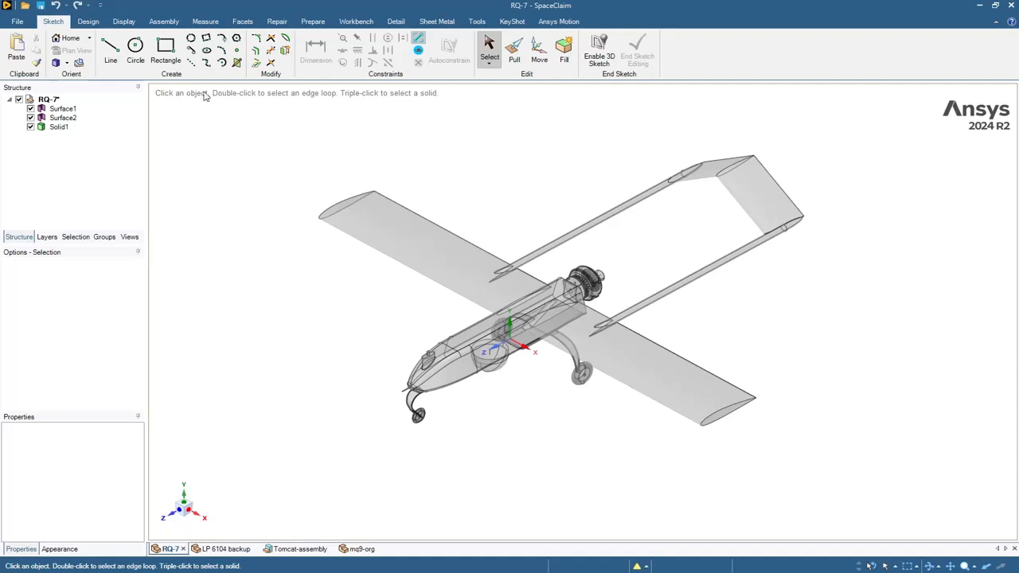
click(275, 22)
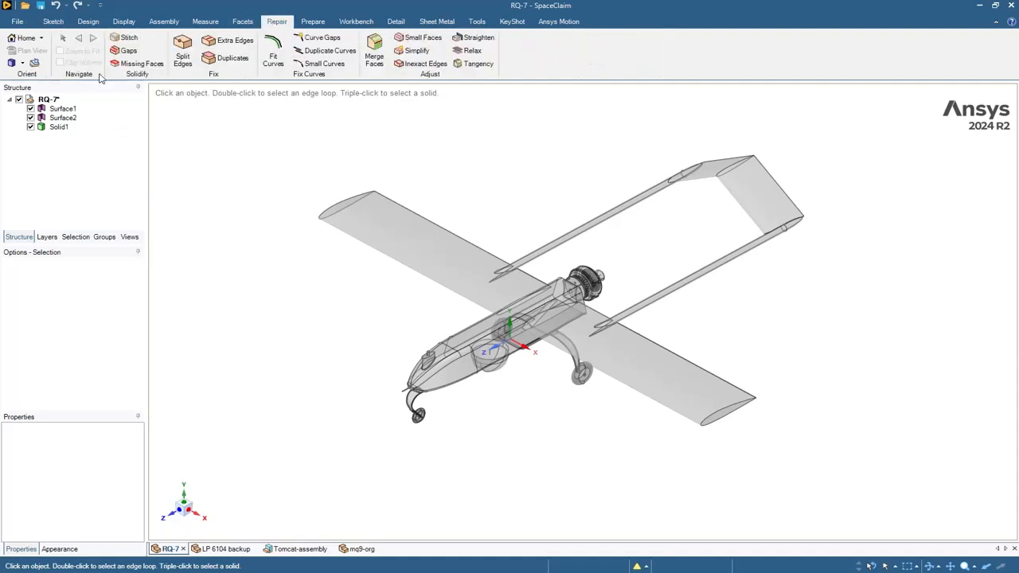
- Run Stitch with Zoom to Fit and complete it, merging Surface1 and Surface2 into Solid
click(124, 41)
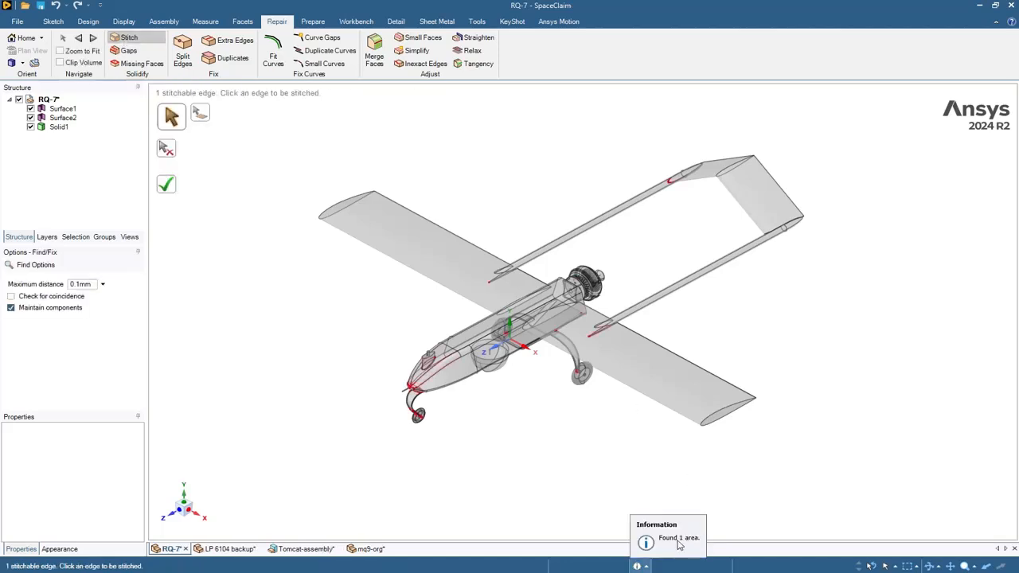
click(80, 52)
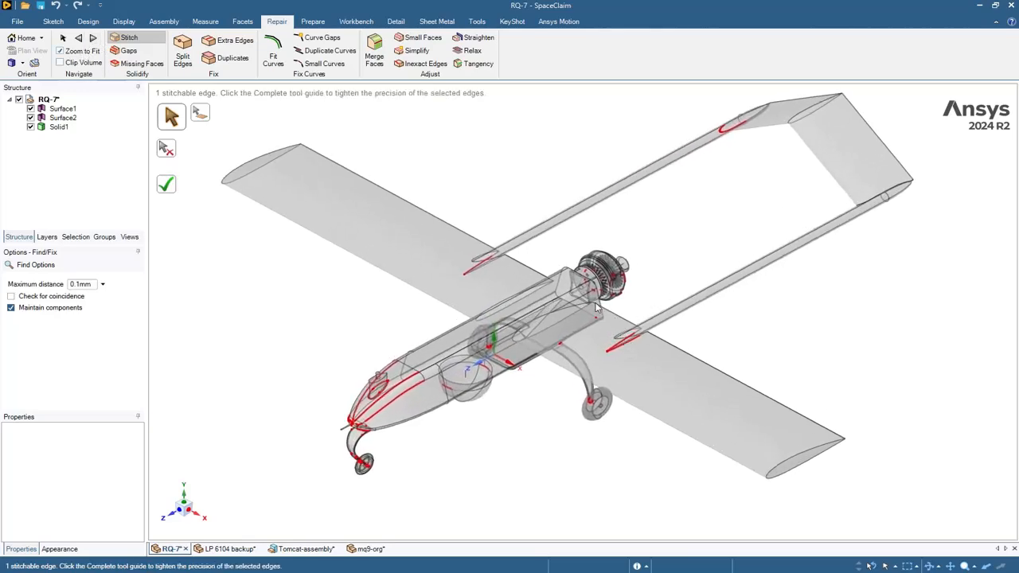
scroll(348, 350, up, 2)
mouse_move(339, 331)
middle_down()
mouse_move(283, 212)
mouse_move(308, 295)
mouse_move(334, 332)
middle_up()
scroll(343, 309, down, 2)
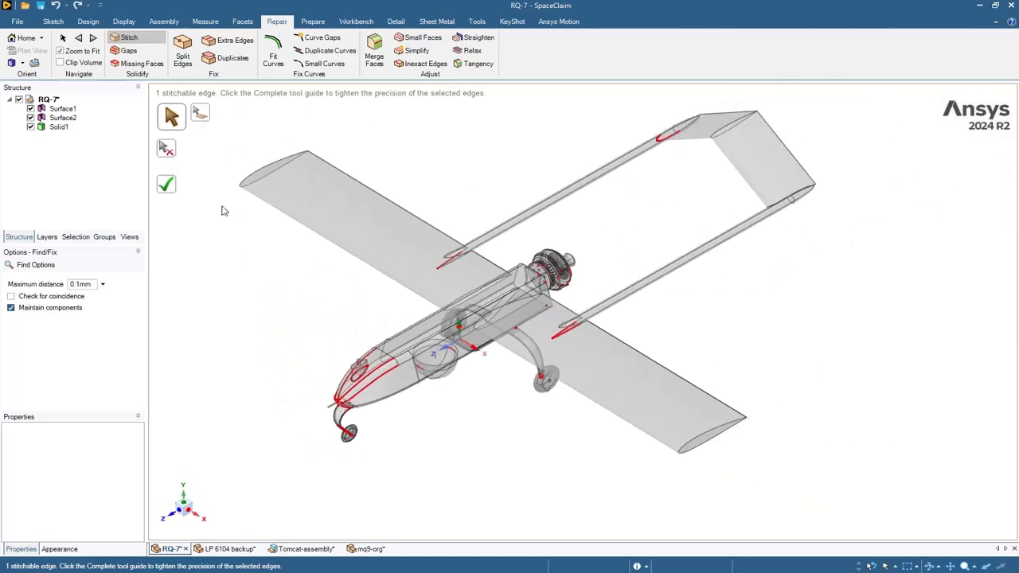
click(169, 186)
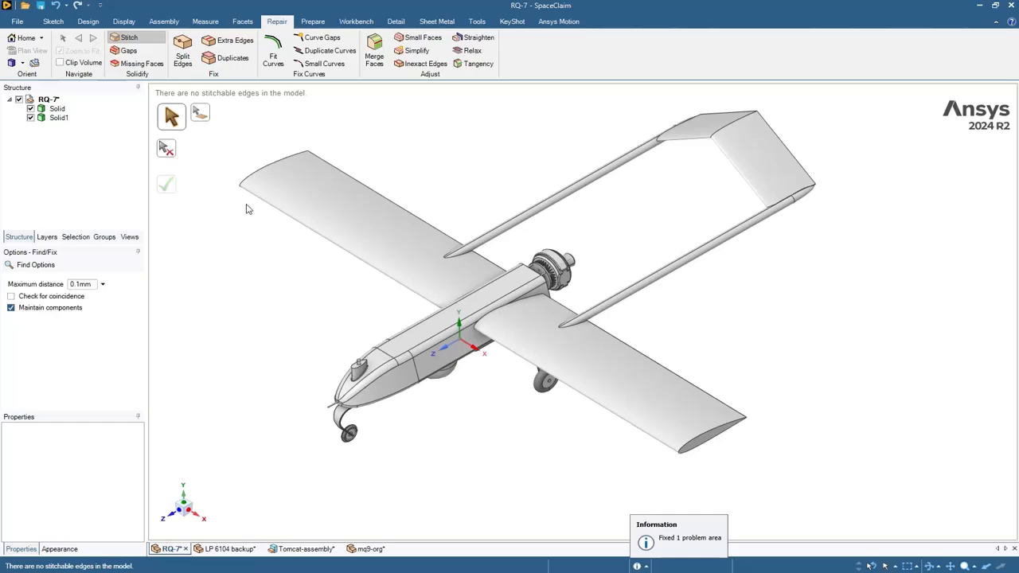
click(699, 529)
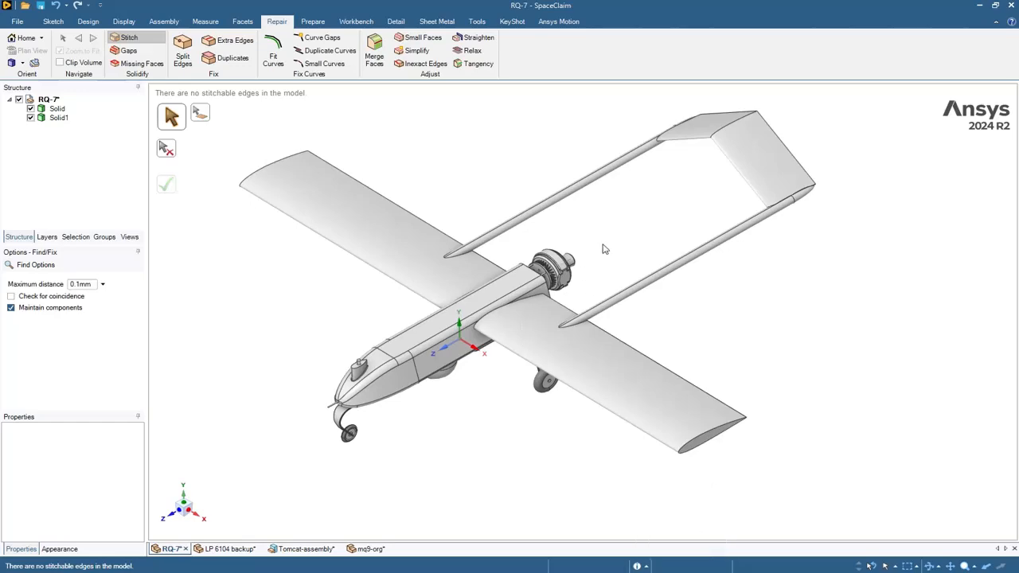
- Pan and zoom around the stitched drone to confirm no stitchable edges remain
shift+middle_drag(603, 249, 709, 248)
scroll(675, 296, up, 5)
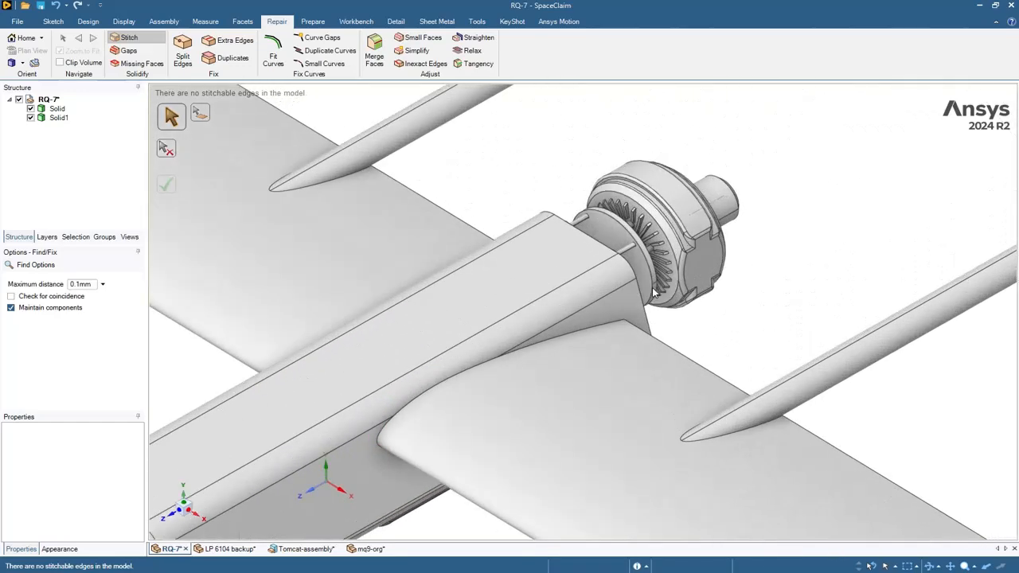
scroll(653, 295, down, 6)
shift+middle_drag(806, 333, 739, 345)
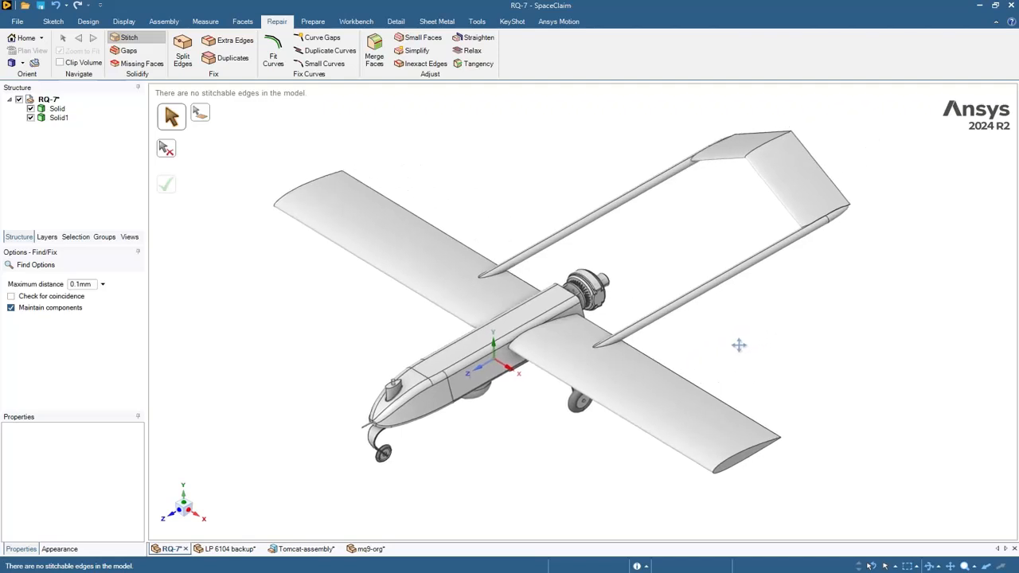
scroll(738, 344, down, 1)
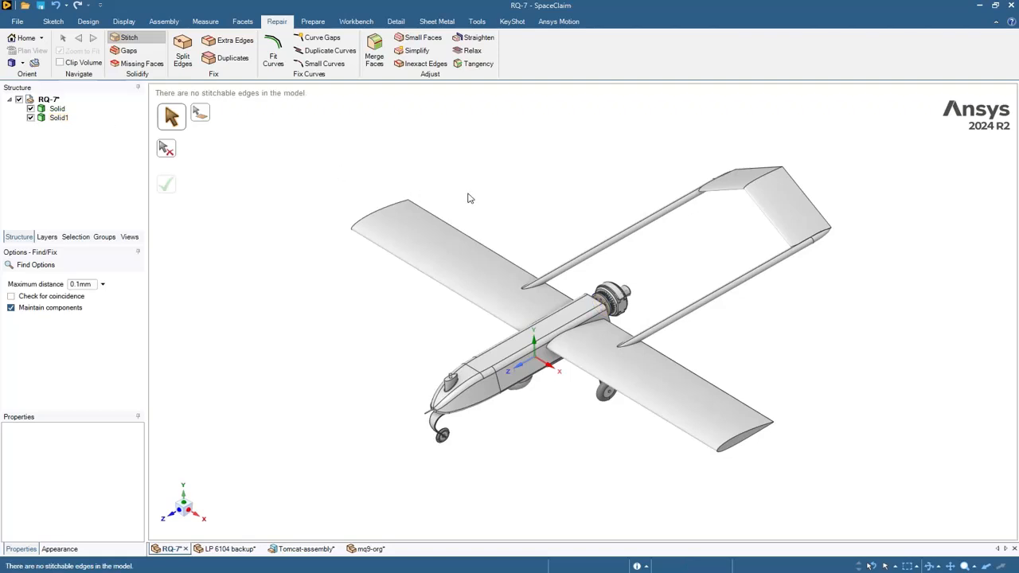
- Exit Stitch, switch to Tomcat-assembly, and view the jet from front, underside and side
key(Escape)
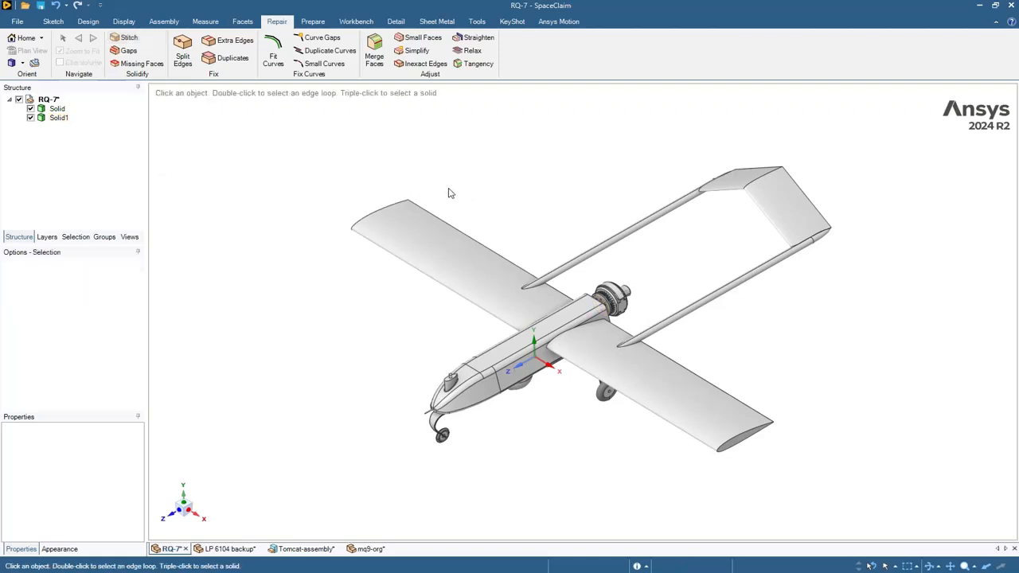
shift+middle_drag(584, 167, 544, 174)
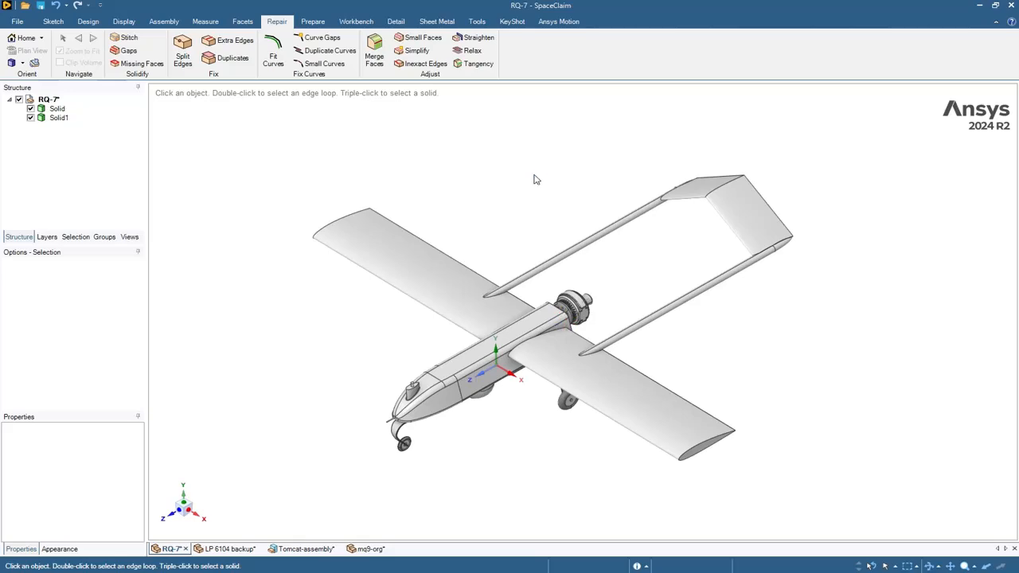
click(291, 553)
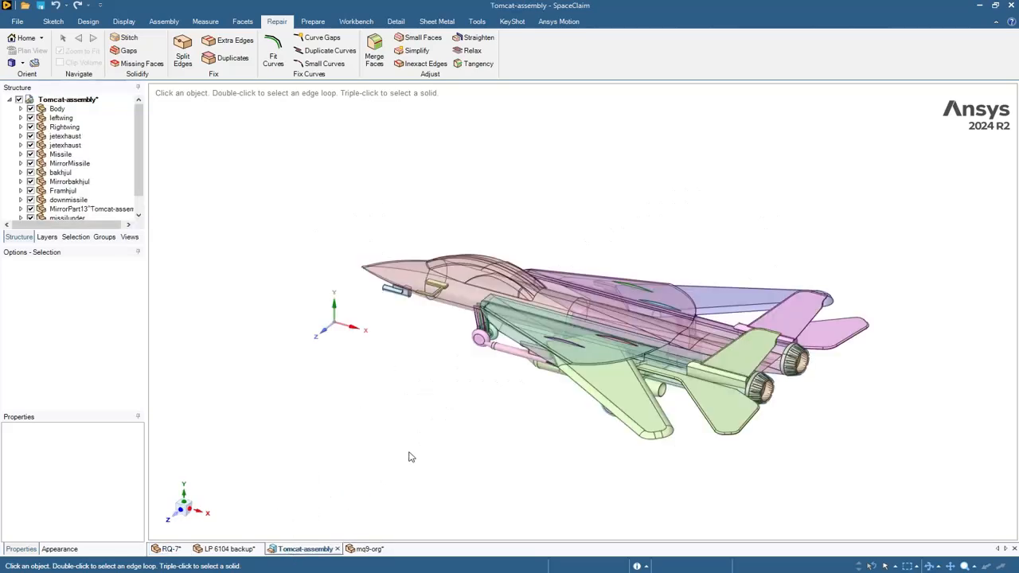
middle_drag(446, 443, 764, 164)
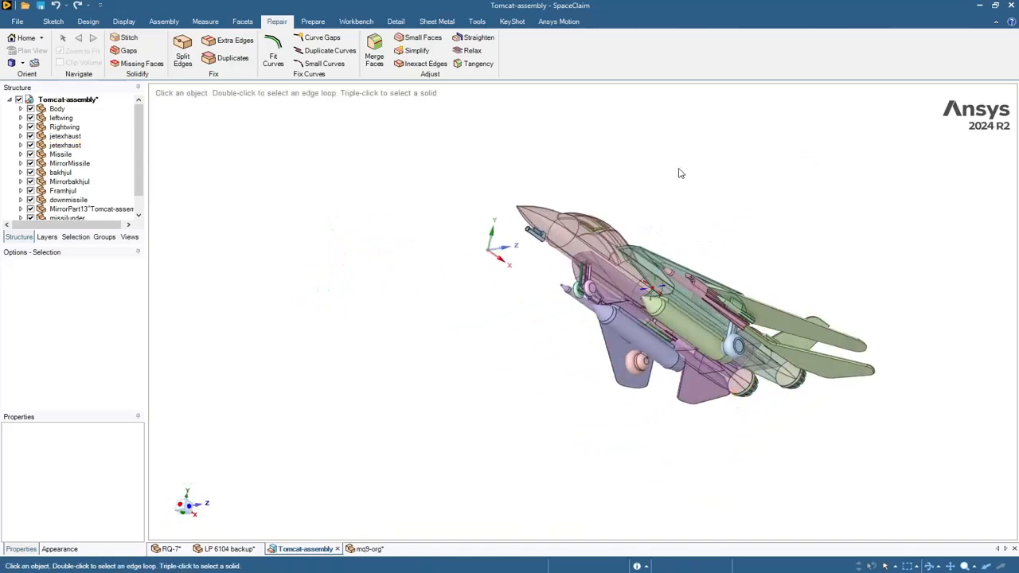
middle_drag(677, 170, 759, 136)
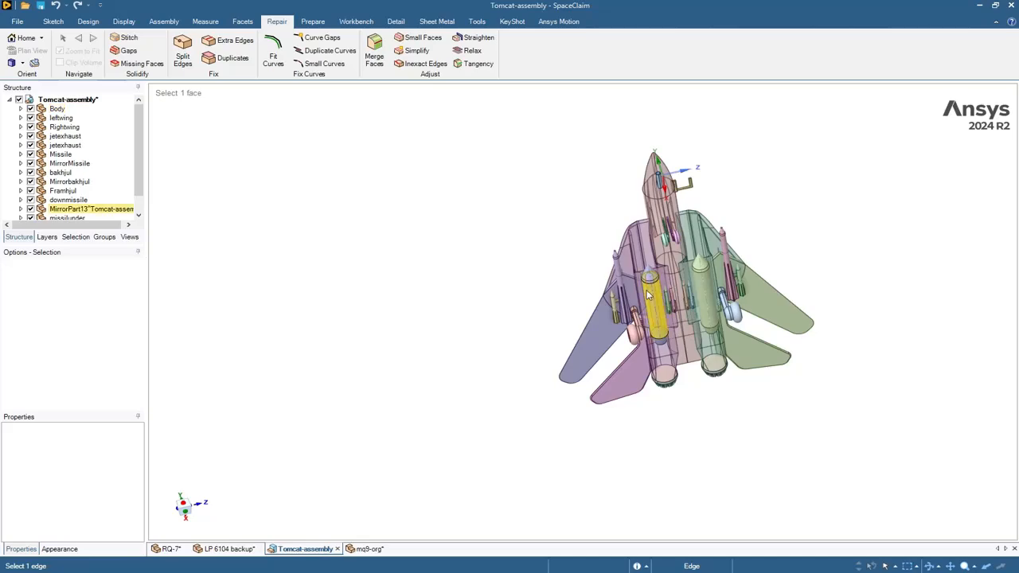
scroll(579, 341, up, 5)
middle_drag(913, 151, 697, 274)
ctrl+middle_drag(635, 145, 457, 166)
scroll(534, 186, down, 5)
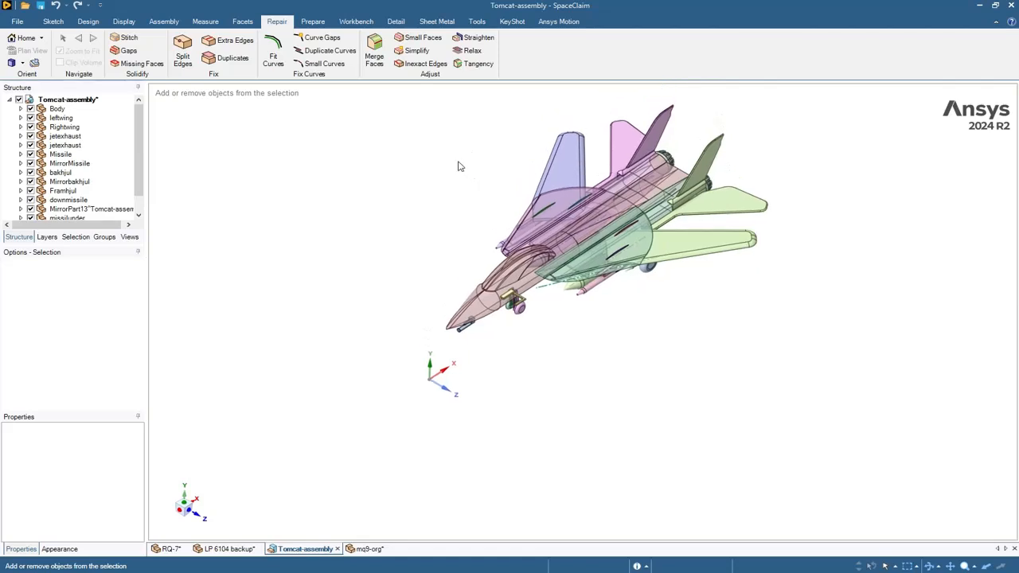
- Run Stitch on the Tomcat assembly, then pan and orbit to a rear-side view of the jet
click(143, 41)
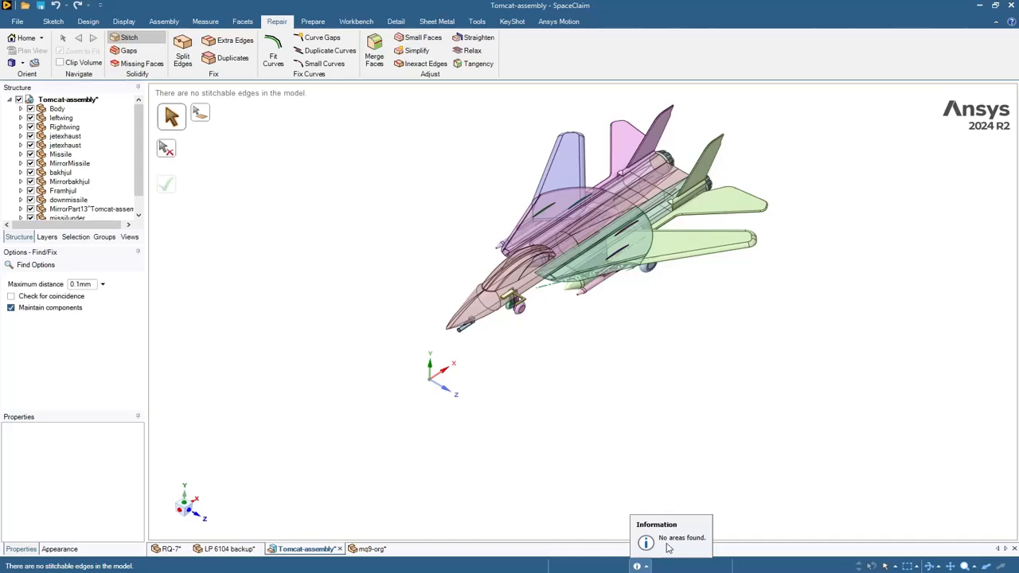
shift+middle_drag(676, 339, 646, 363)
middle_drag(587, 410, 419, 234)
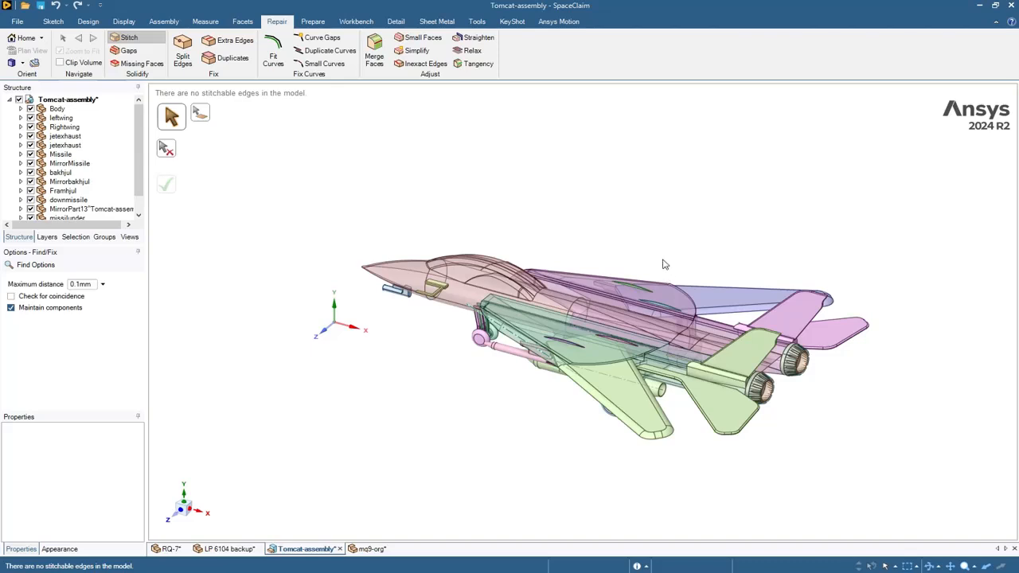
shift+middle_drag(583, 285, 581, 244)
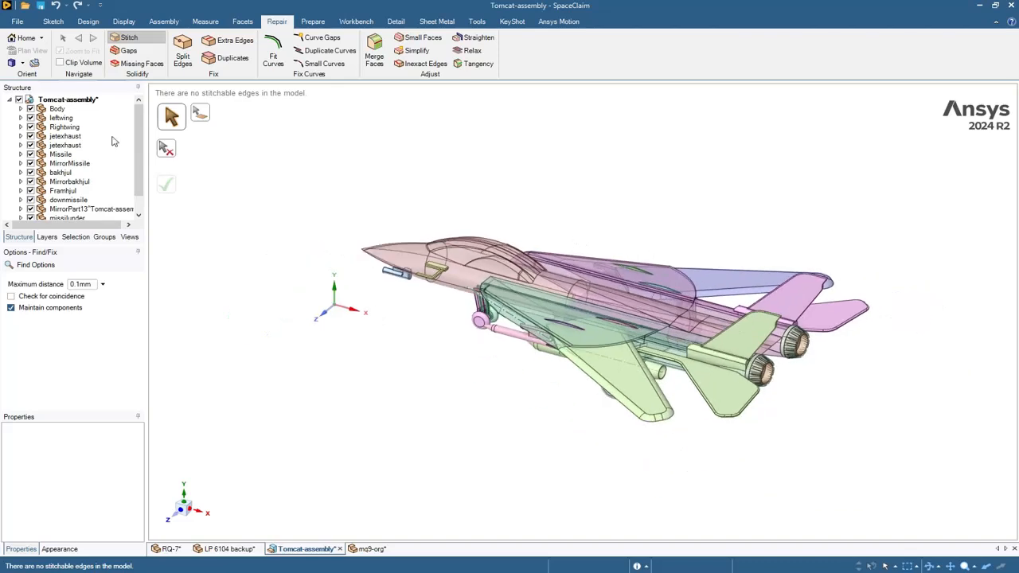
- Shift-select leftwing through Mirrormissilunder, hide all 13, dismiss the physics notice, and expand Body
click(46, 120)
shift+scroll(80, 191, down, 1)
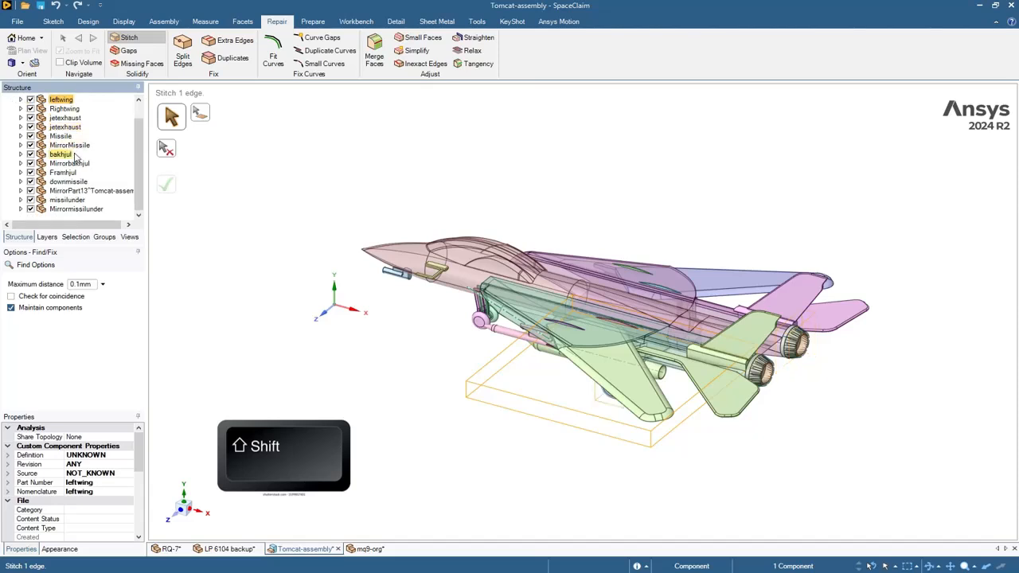
shift+click(80, 210)
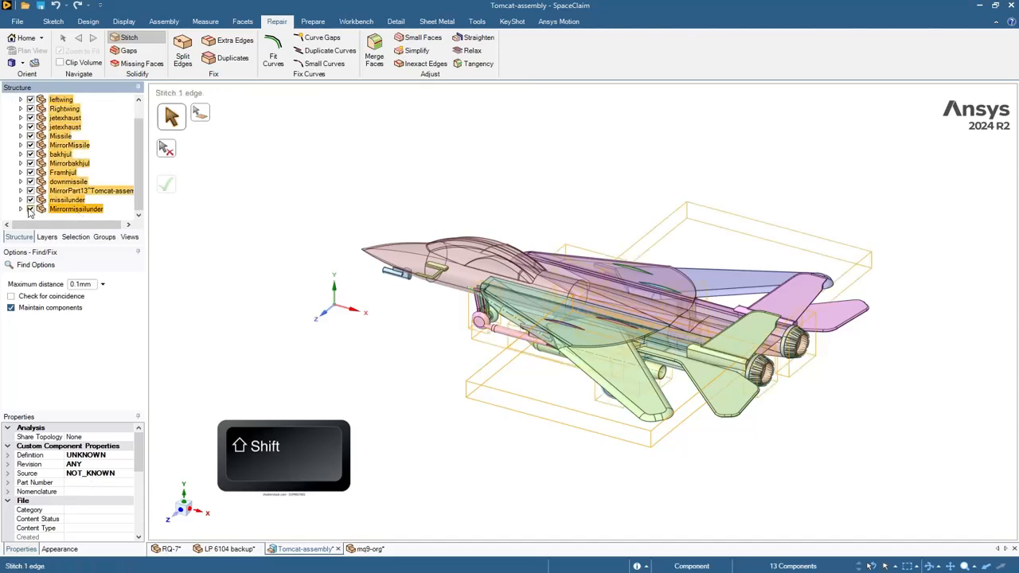
click(30, 209)
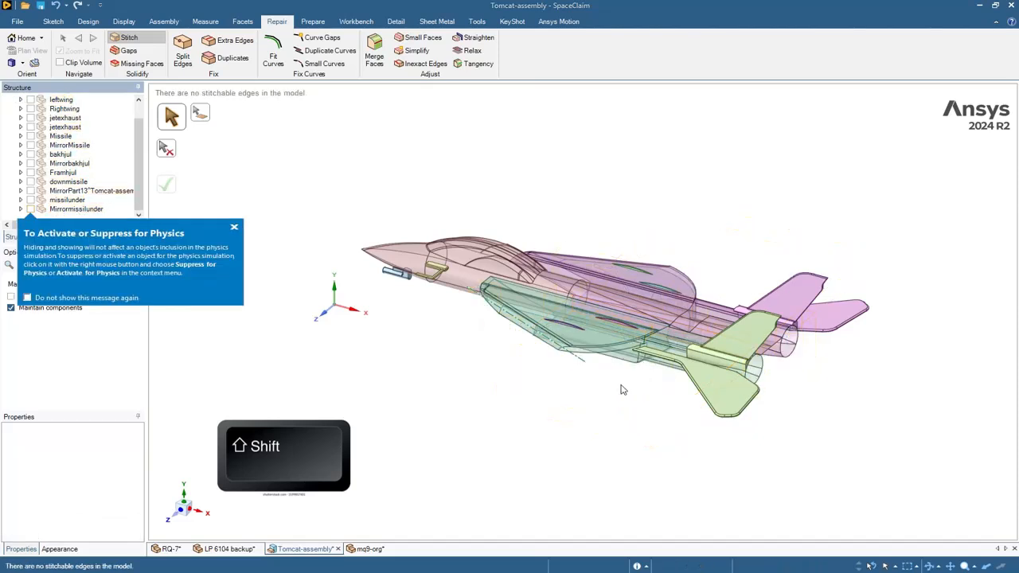
click(239, 231)
scroll(590, 386, up, 1)
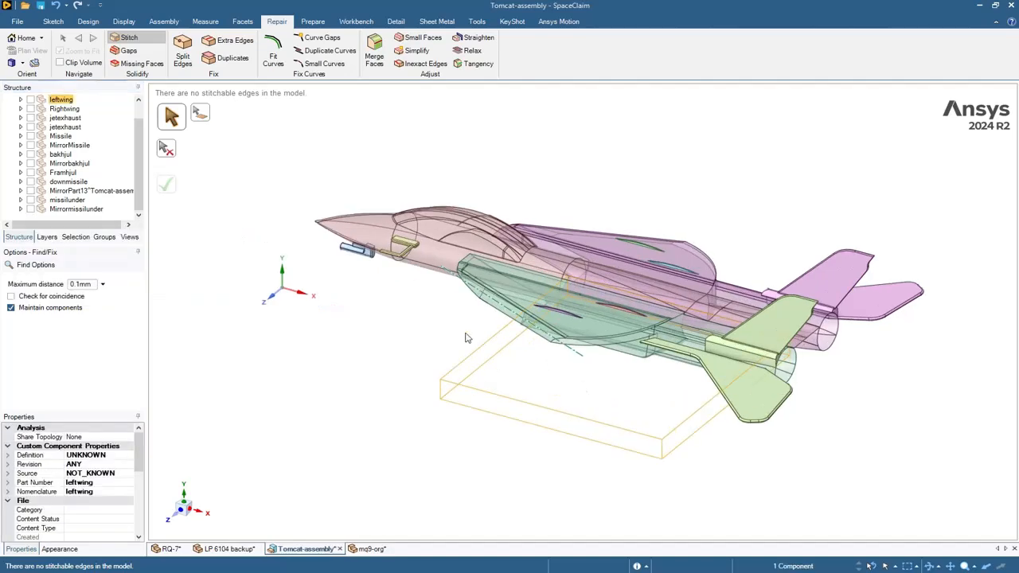
mouse_move(726, 208)
middle_down()
mouse_move(690, 250)
mouse_move(693, 209)
mouse_move(693, 238)
middle_up()
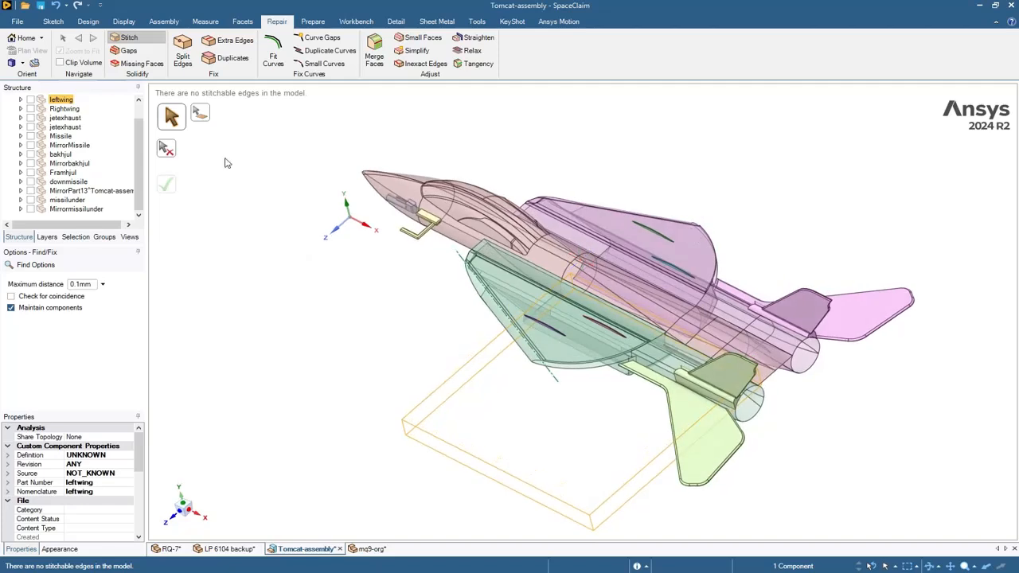
scroll(95, 147, up, 1)
click(21, 108)
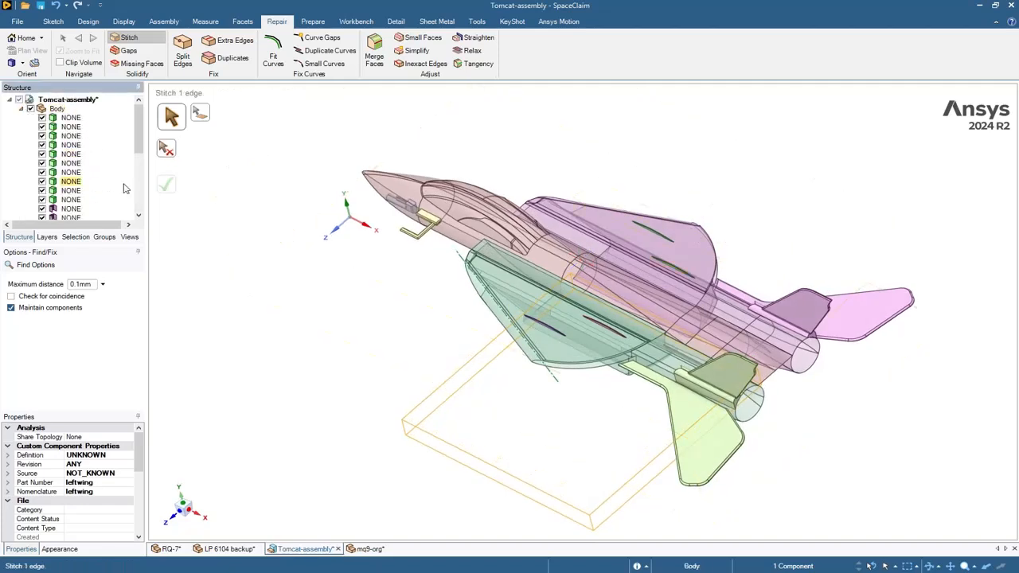
- Select the tail fin bodies under Body and hide the upper and lower tail fins
click(40, 115)
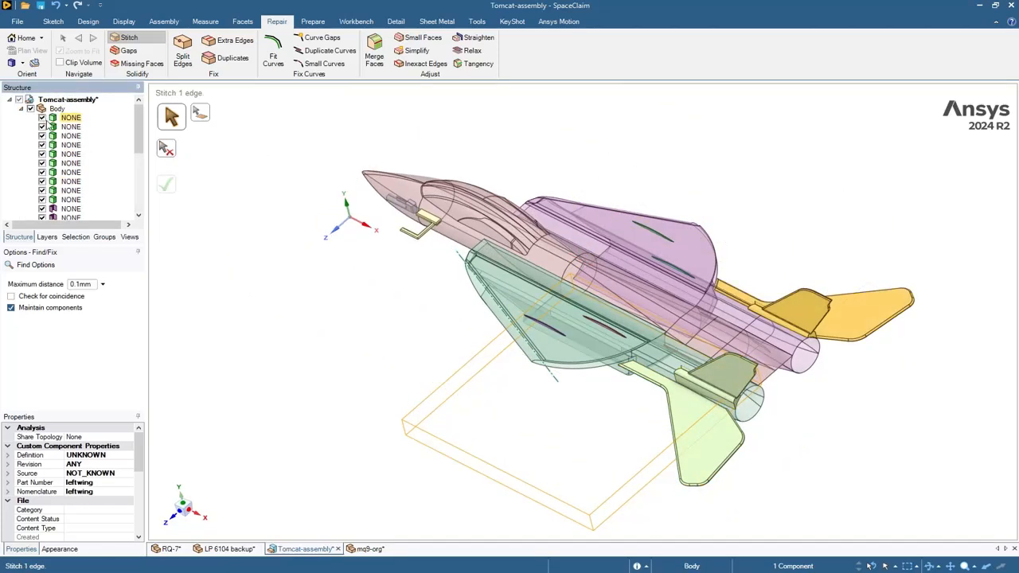
click(65, 120)
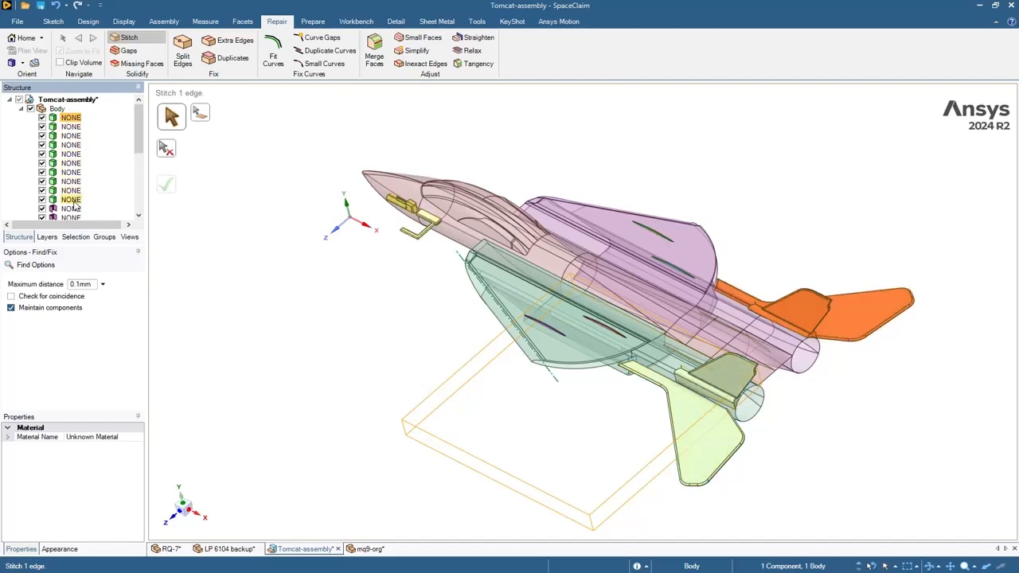
click(43, 118)
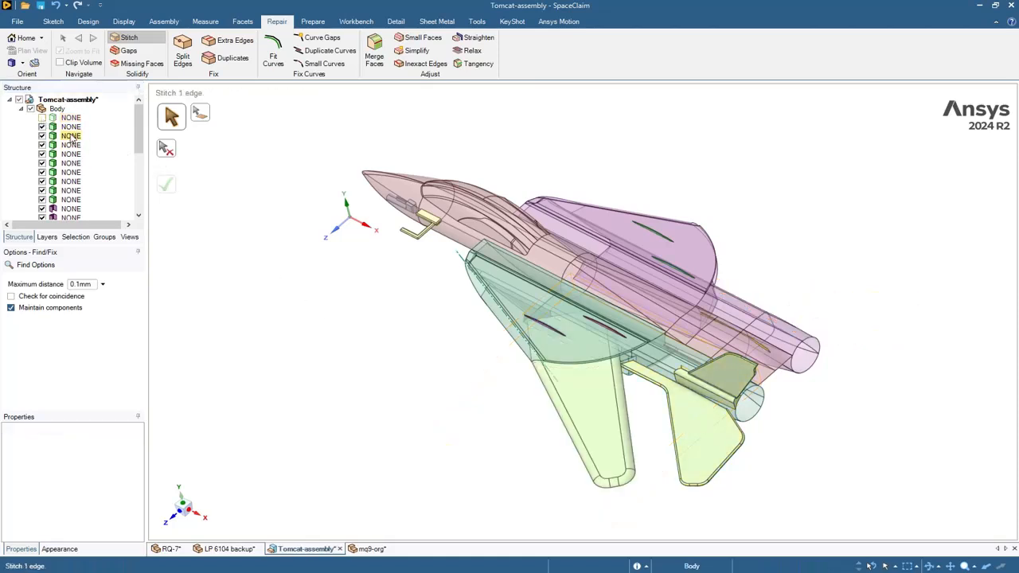
click(42, 127)
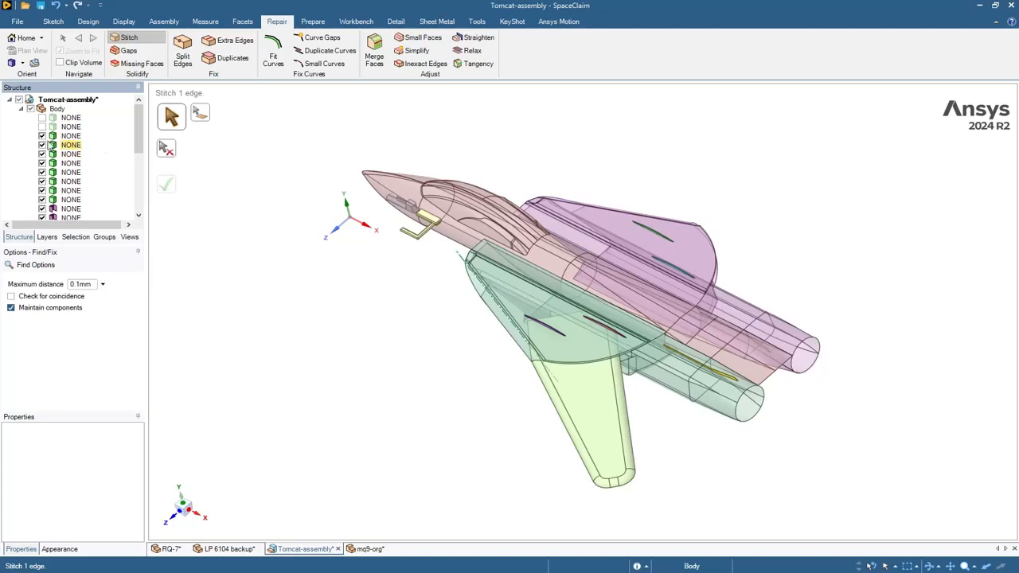
- Hide the remaining unnamed NONE bodies under Body, including the cockpit parts
click(42, 145)
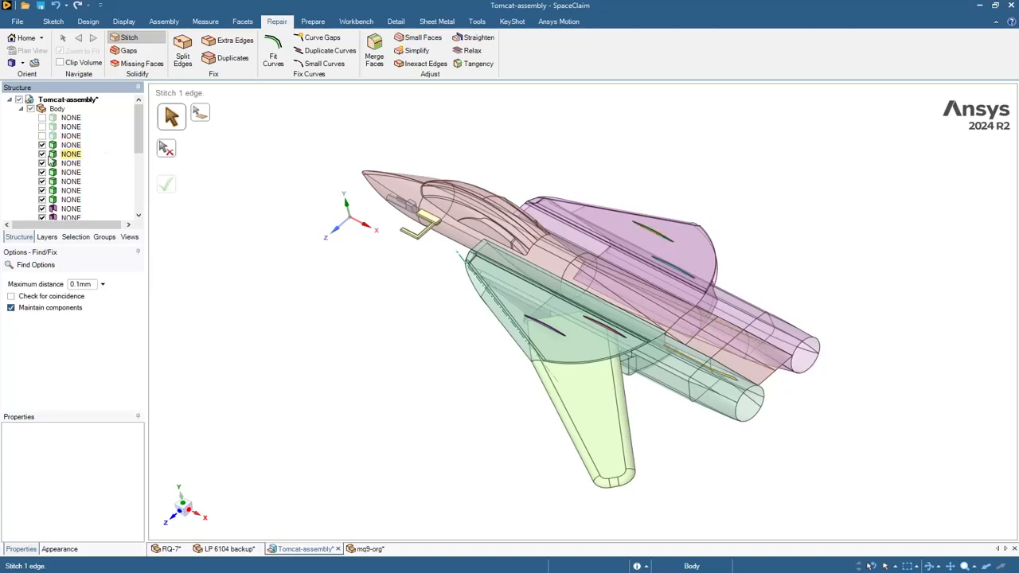
click(42, 154)
click(43, 163)
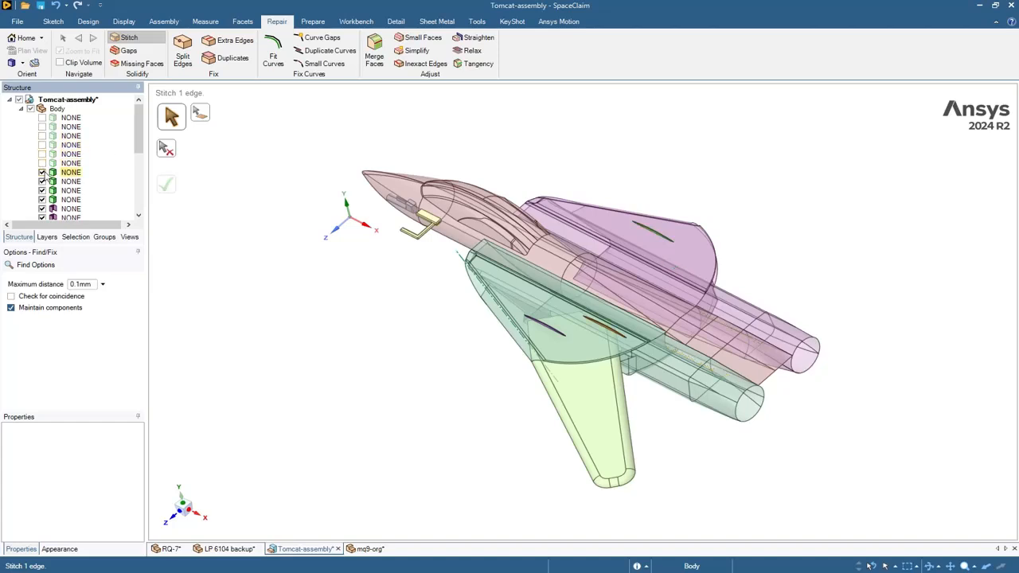
click(42, 172)
click(43, 181)
click(42, 190)
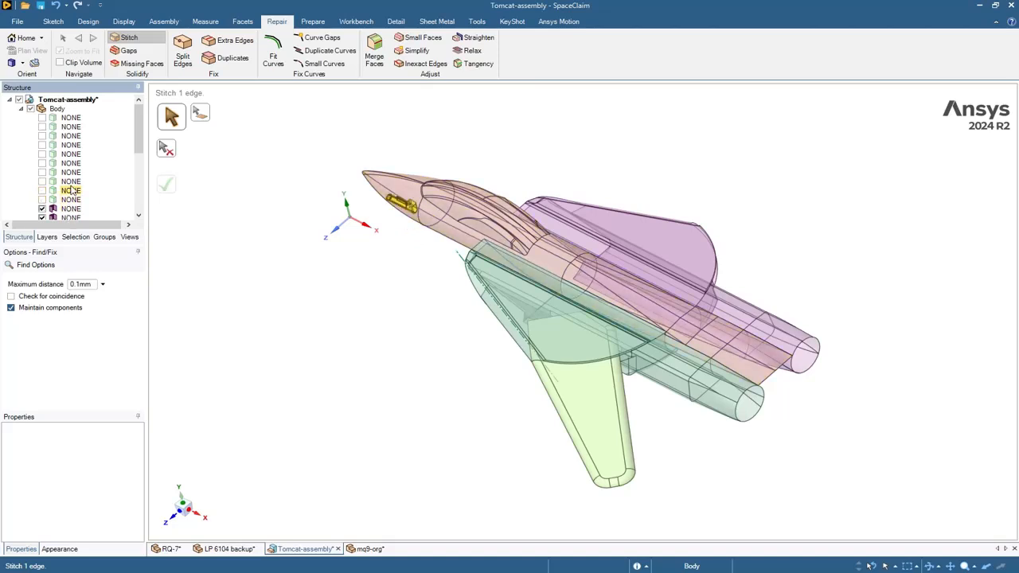
scroll(46, 206, down, 1)
scroll(49, 205, up, 2)
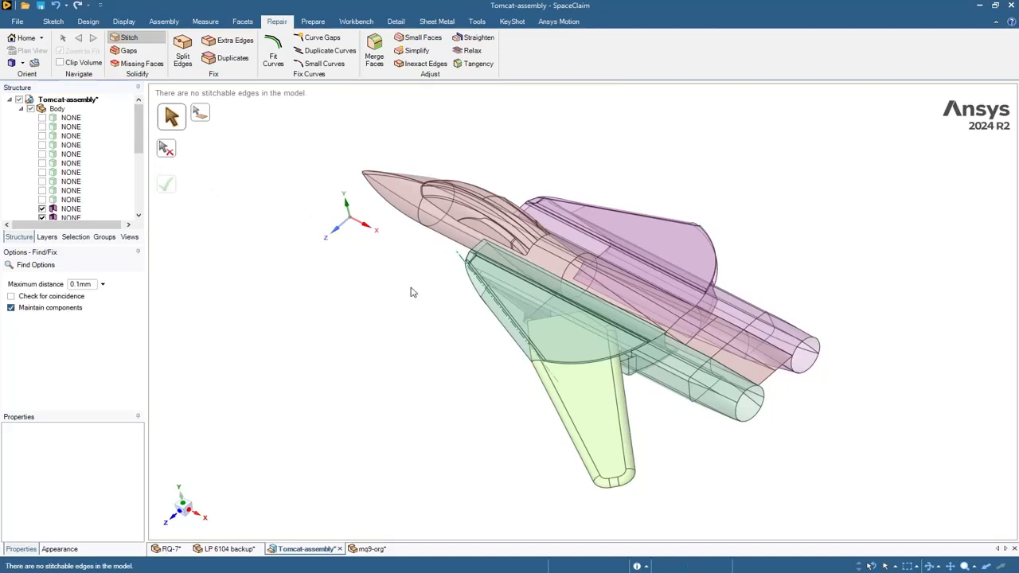
scroll(413, 292, up, 2)
scroll(95, 173, down, 5)
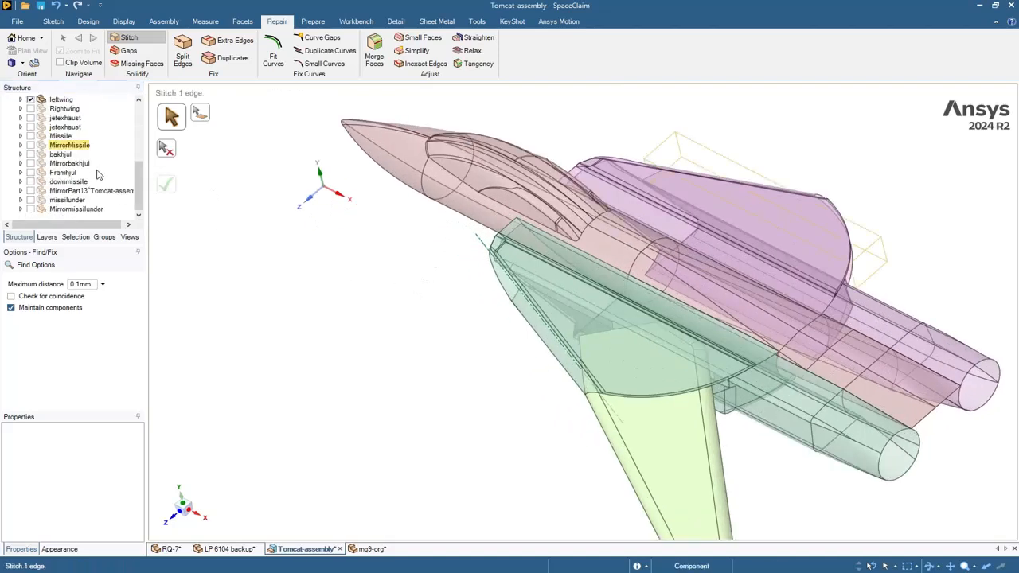
- Hide leftwing and collapse Body in the Structure tree
click(30, 99)
scroll(478, 280, down, 3)
middle_drag(477, 280, 502, 291)
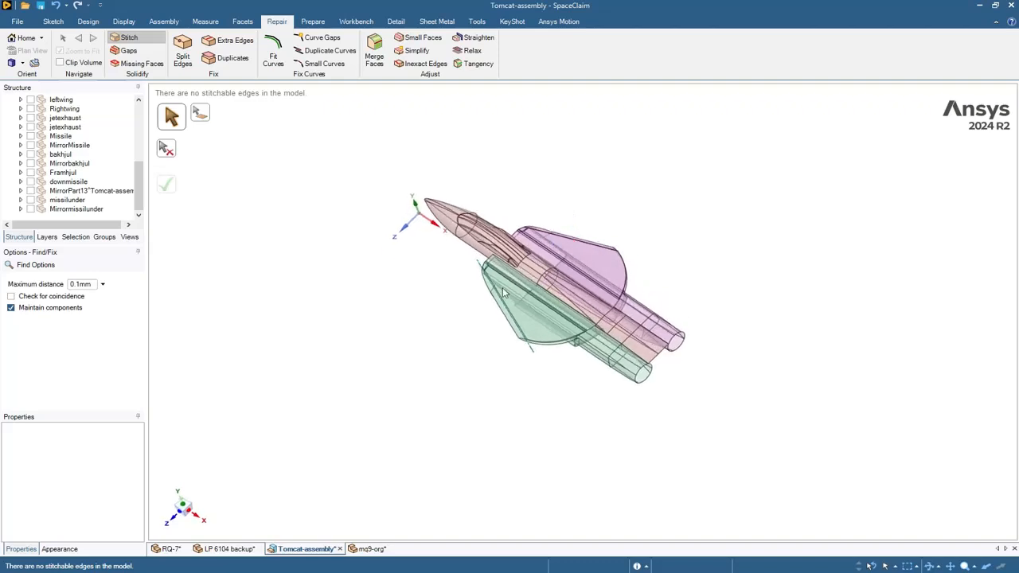
scroll(101, 179, up, 5)
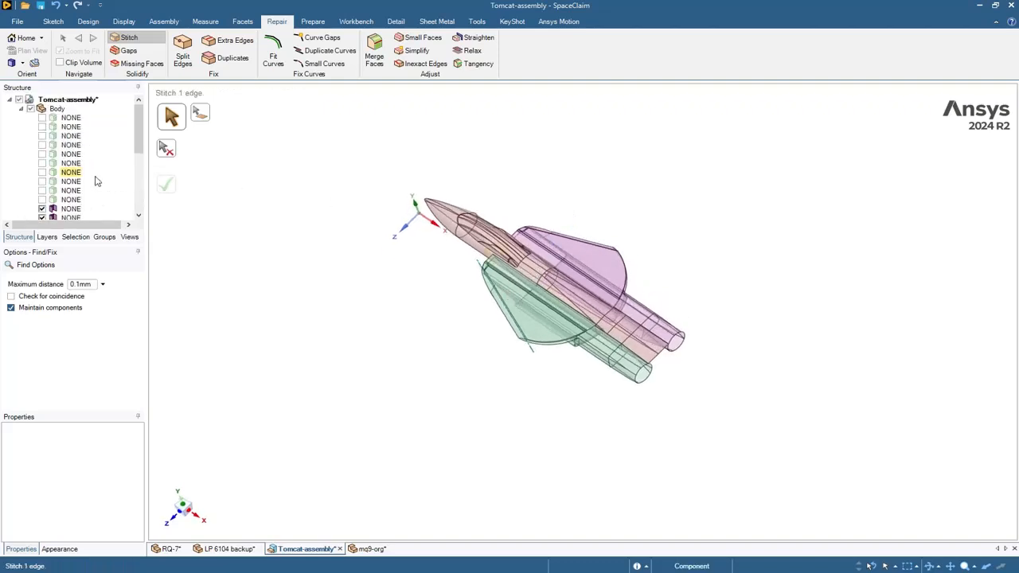
click(23, 109)
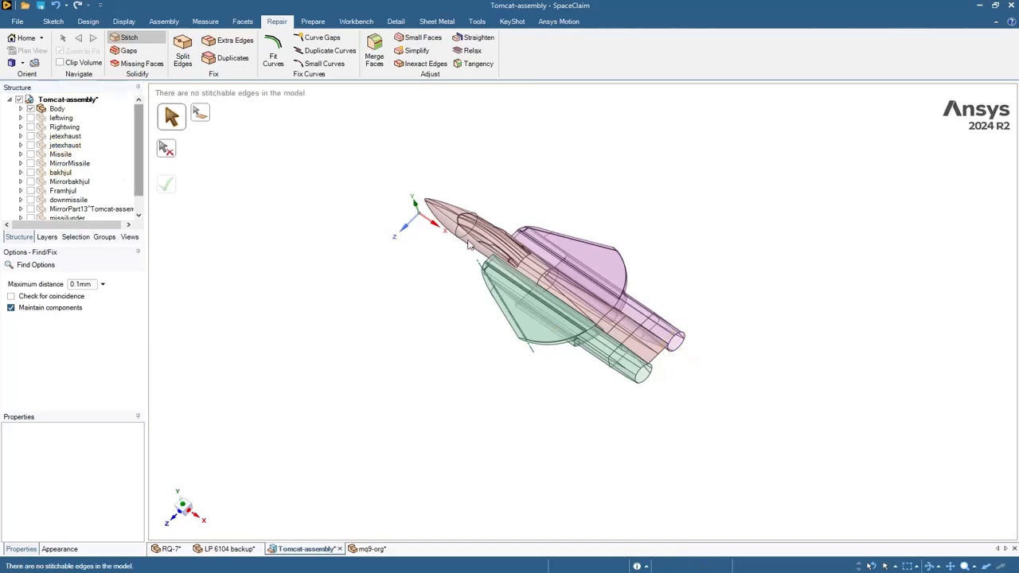
- Turn the aircraft side-on, confirm no gaps, and find its 7 missing faces
scroll(541, 255, up, 2)
mouse_move(541, 255)
middle_down()
mouse_move(434, 322)
mouse_move(262, 302)
mouse_move(562, 166)
mouse_move(599, 172)
mouse_move(639, 210)
mouse_move(642, 251)
mouse_move(636, 223)
mouse_move(541, 234)
middle_up()
middle_drag(427, 246, 204, 113)
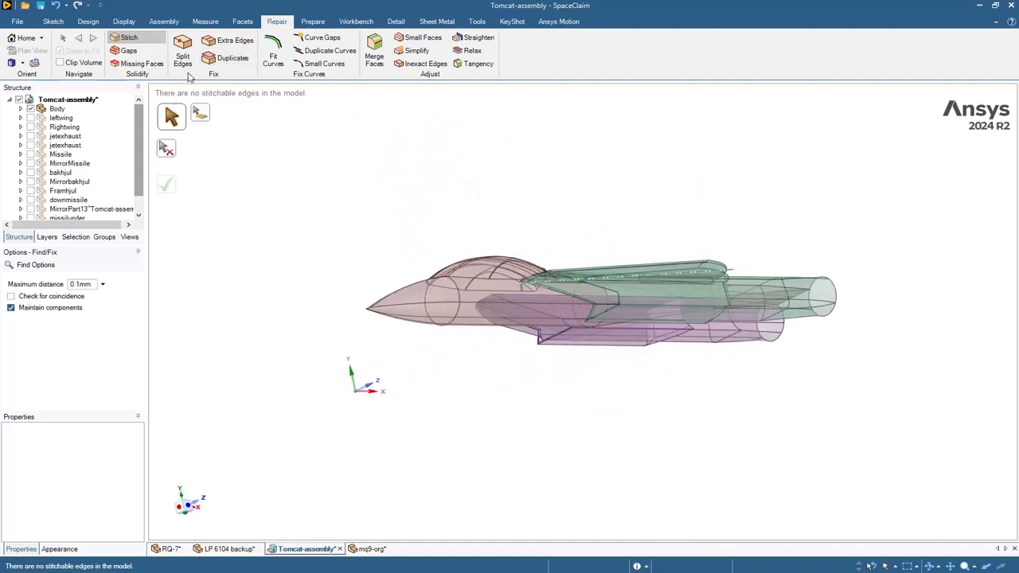
click(134, 52)
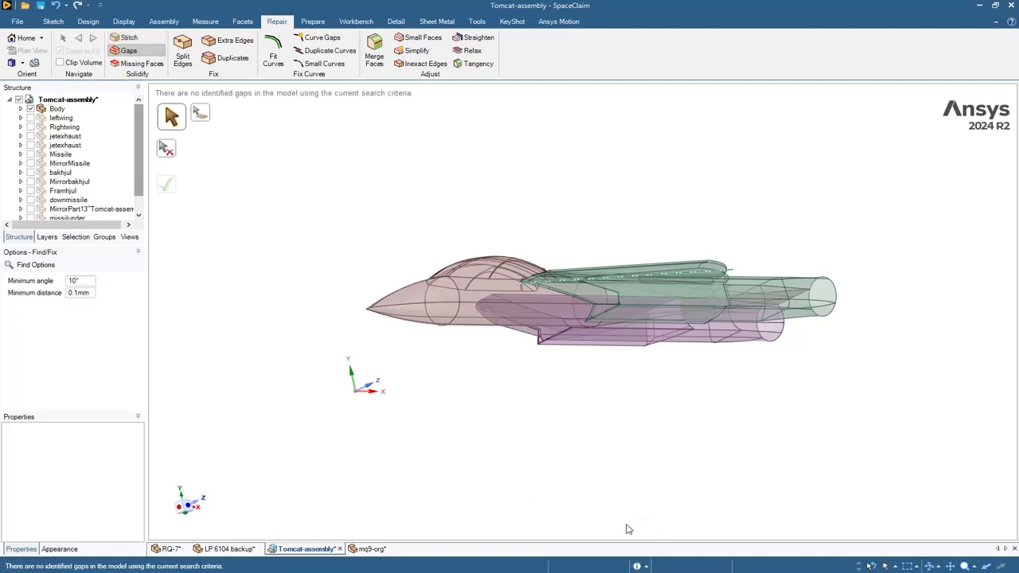
click(140, 64)
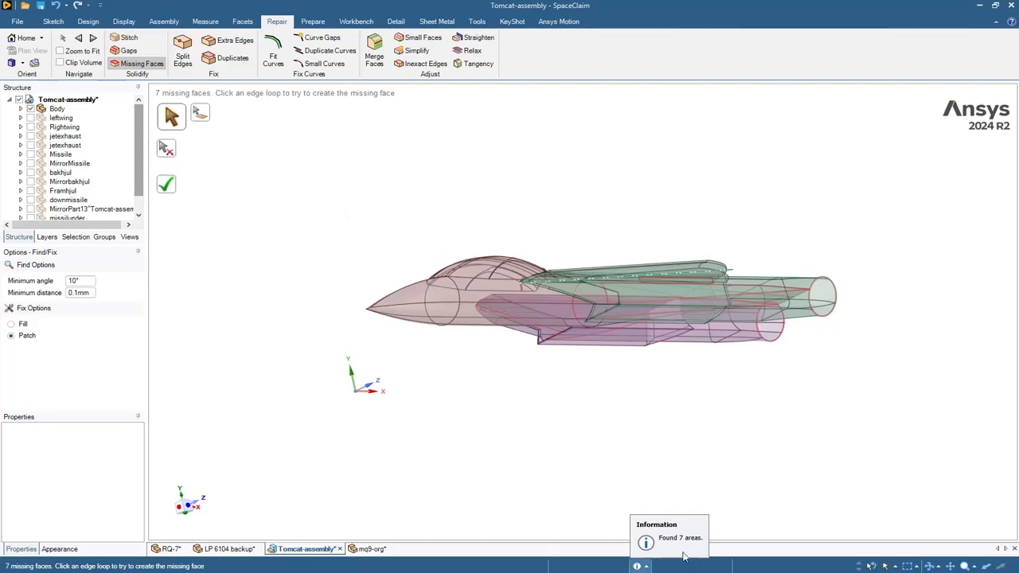
- Turn on auto-zoom and patch the first two missing faces on the fuselage
click(80, 50)
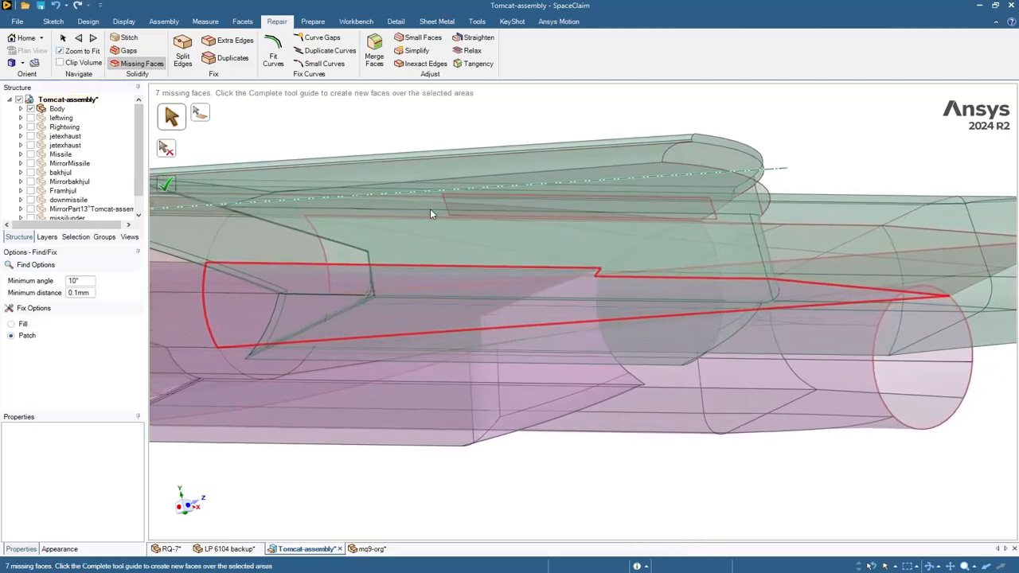
scroll(436, 210, down, 4)
middle_drag(513, 371, 637, 341)
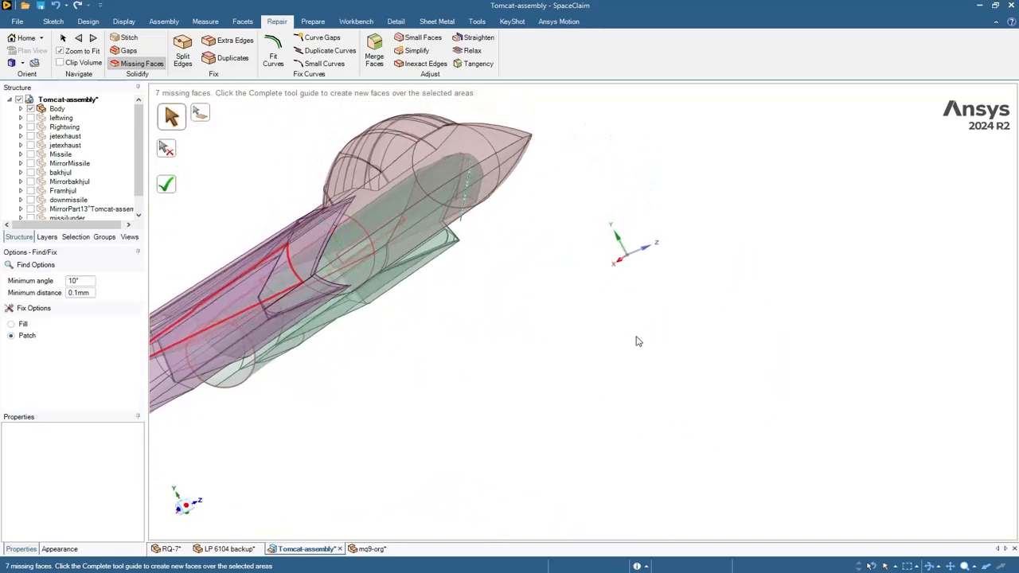
scroll(457, 340, up, 5)
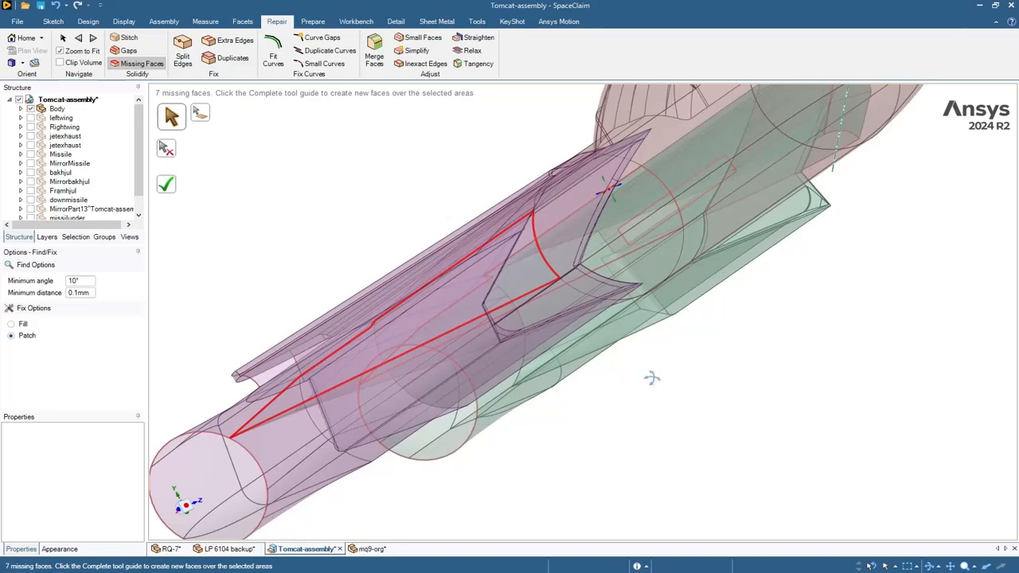
middle_drag(651, 378, 636, 386)
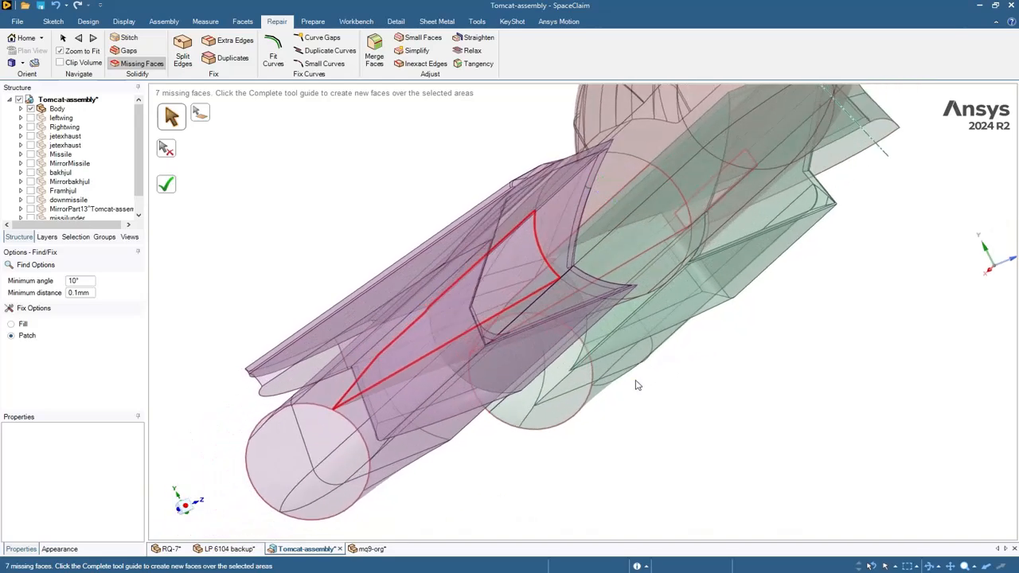
click(516, 235)
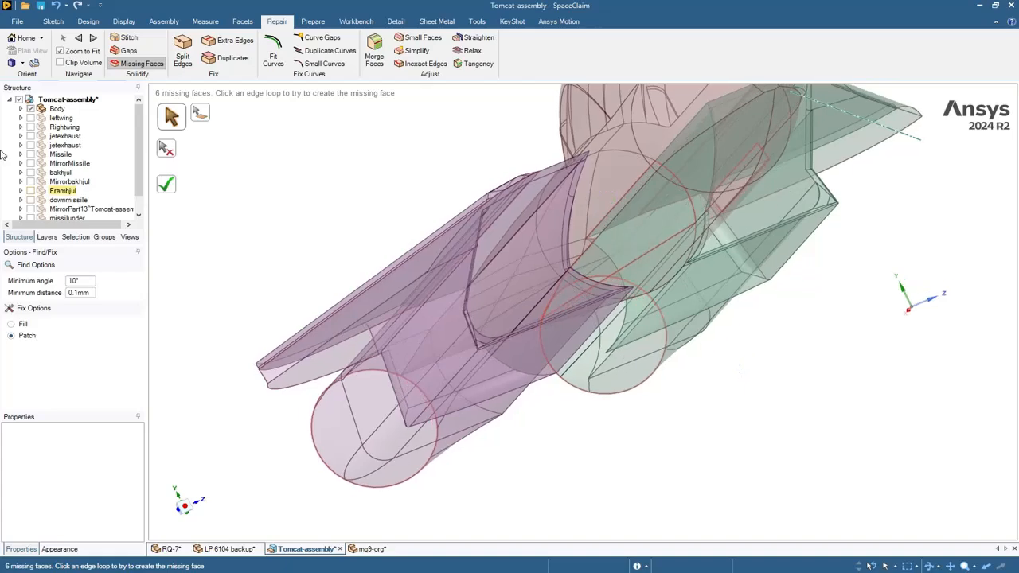
click(93, 38)
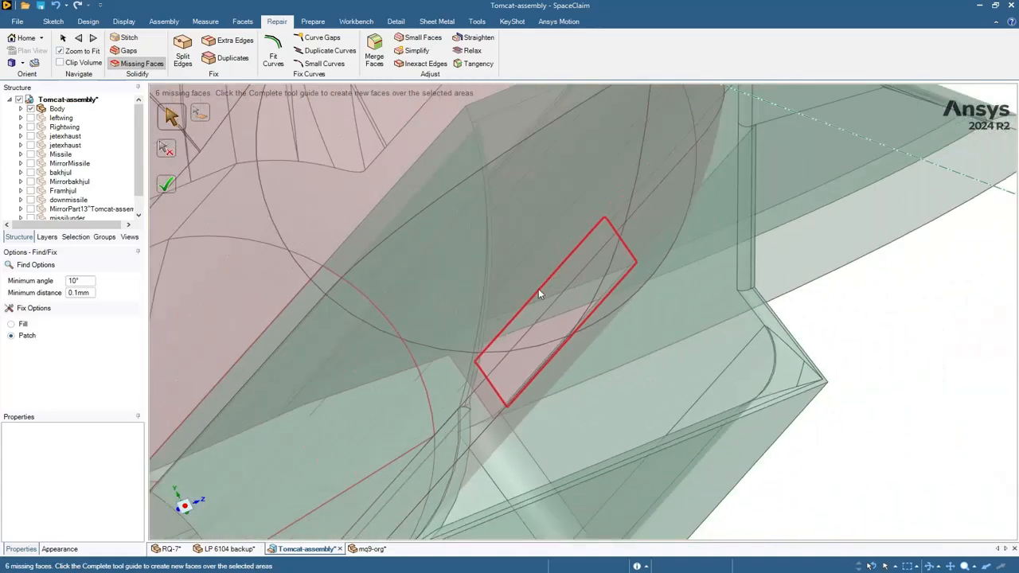
click(538, 292)
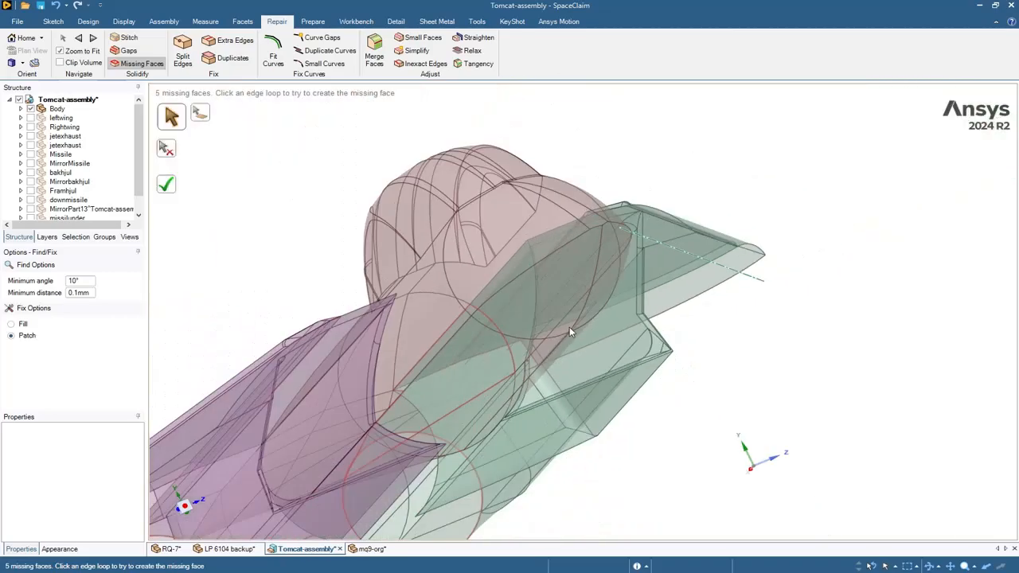
- Move to the tail's missing face, inspect it side-on, and undo the last patch
click(93, 39)
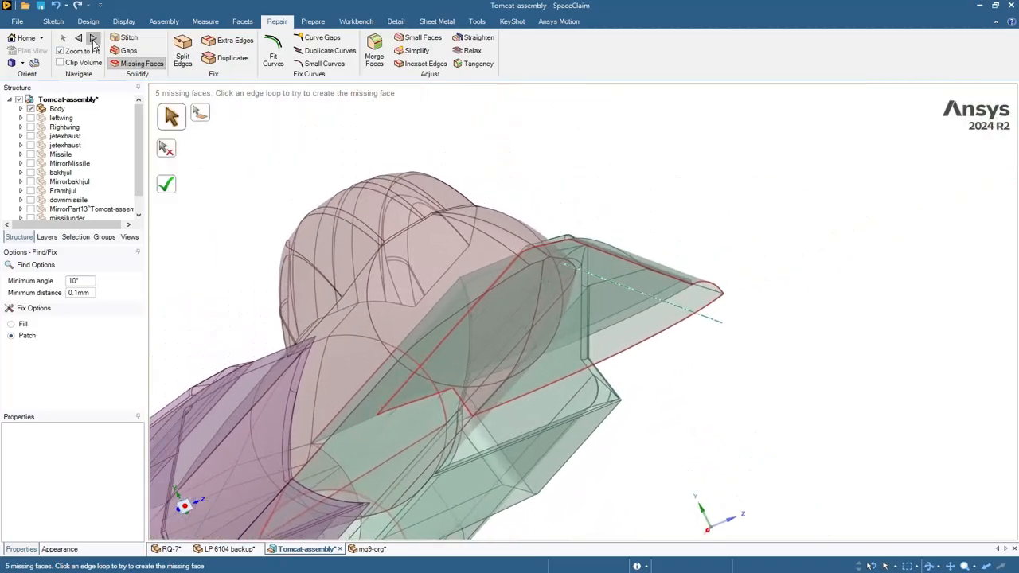
middle_drag(627, 161, 647, 205)
scroll(647, 205, down, 4)
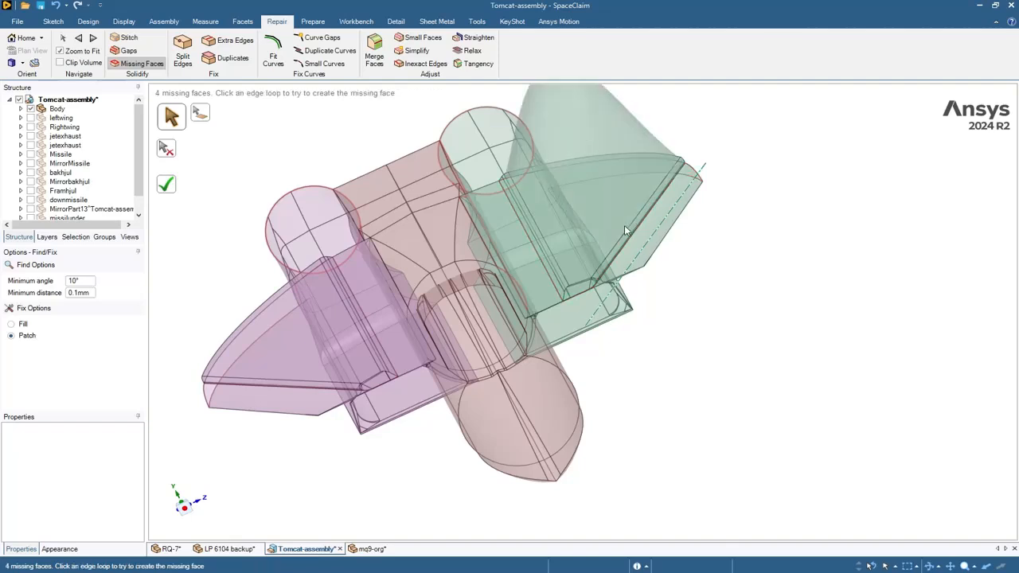
scroll(625, 231, down, 3)
middle_drag(693, 244, 556, 197)
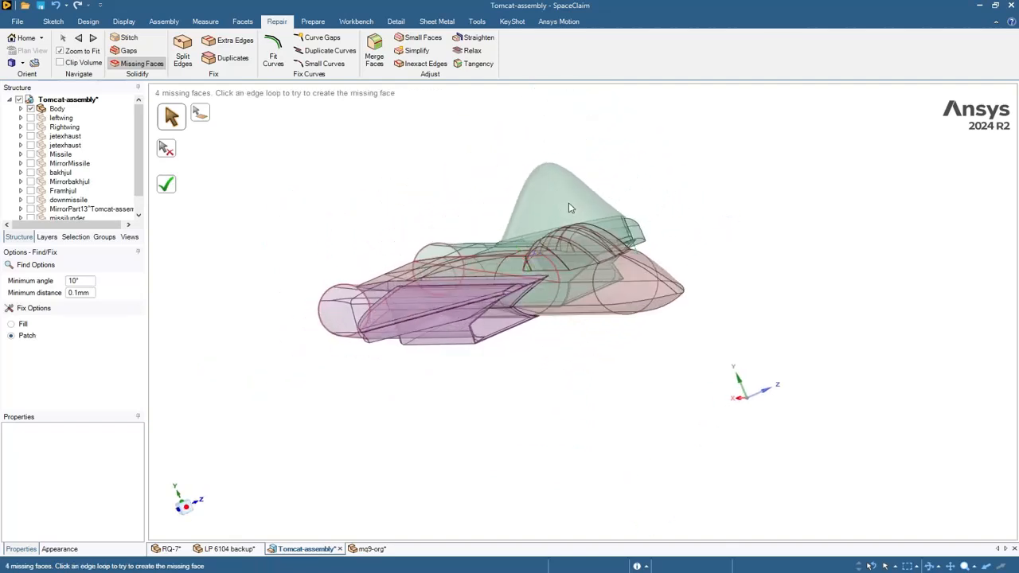
click(55, 5)
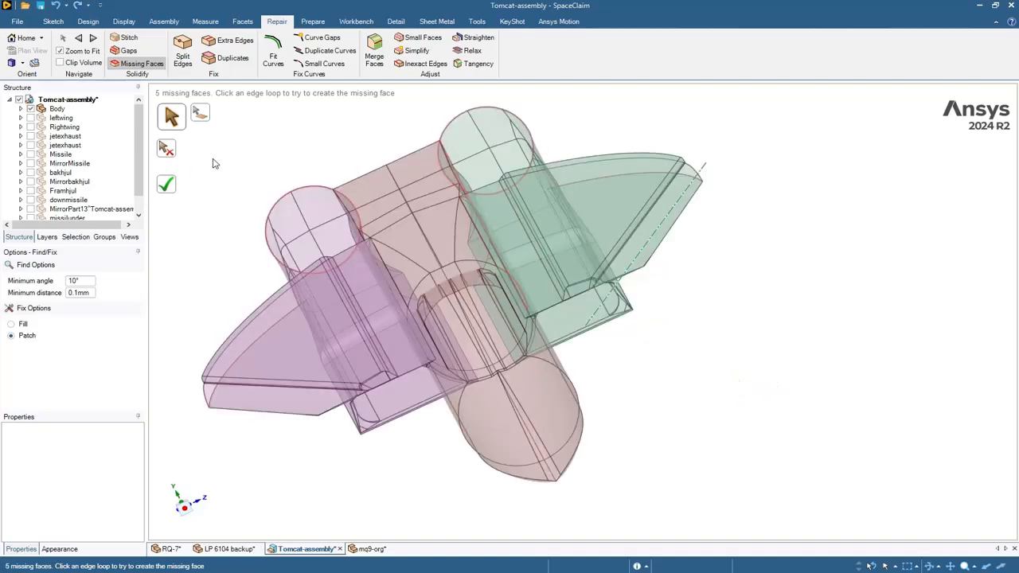
- Patch the circular missing face and the next loop, leaving 3, then exit the tool
click(92, 37)
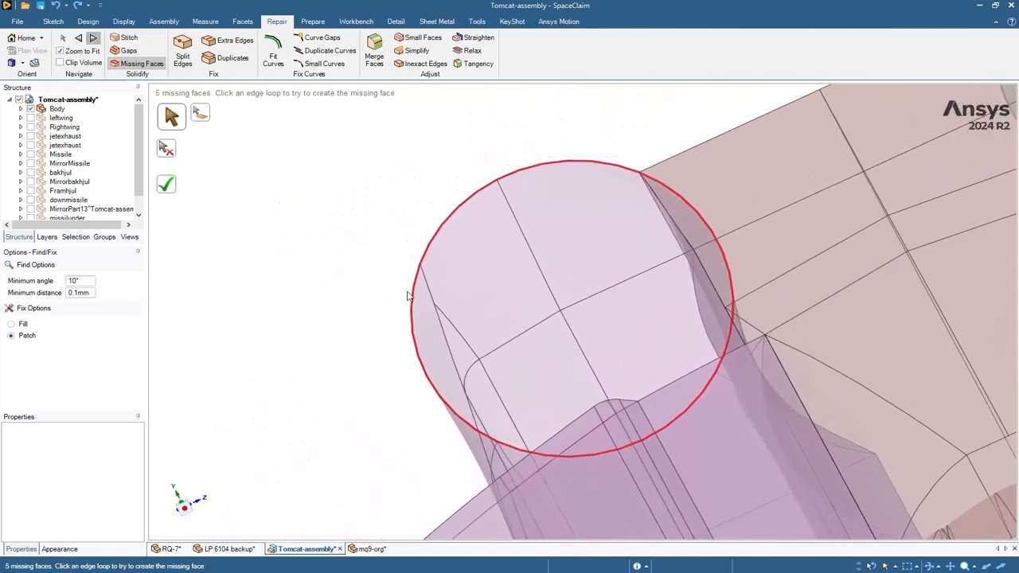
click(447, 233)
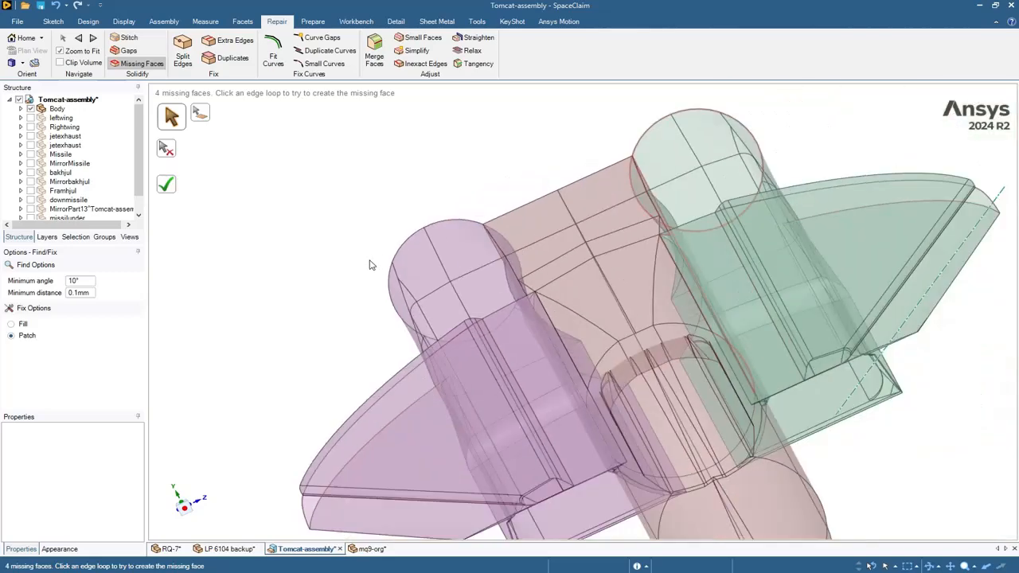
click(92, 37)
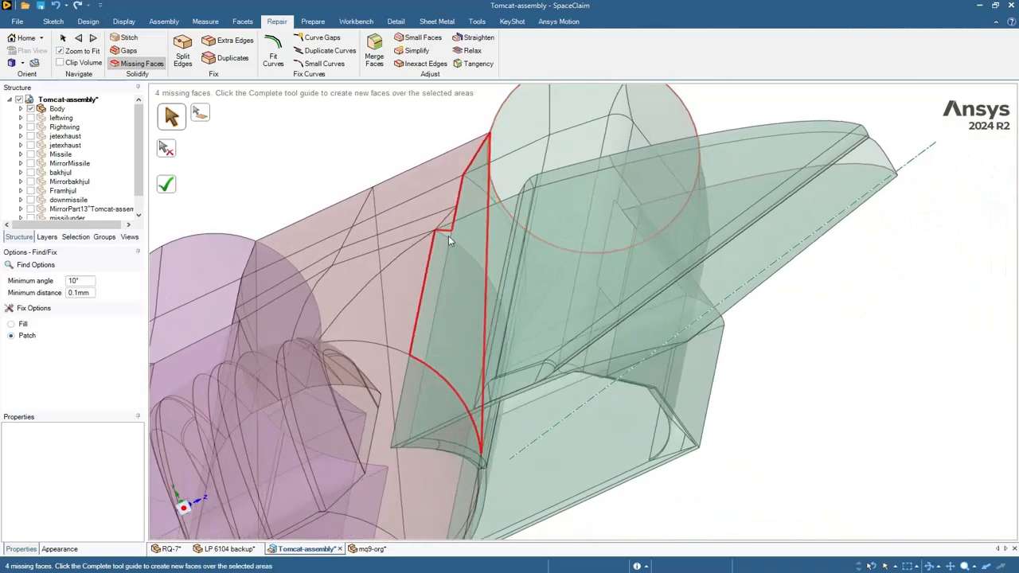
middle_drag(472, 250, 461, 247)
click(461, 232)
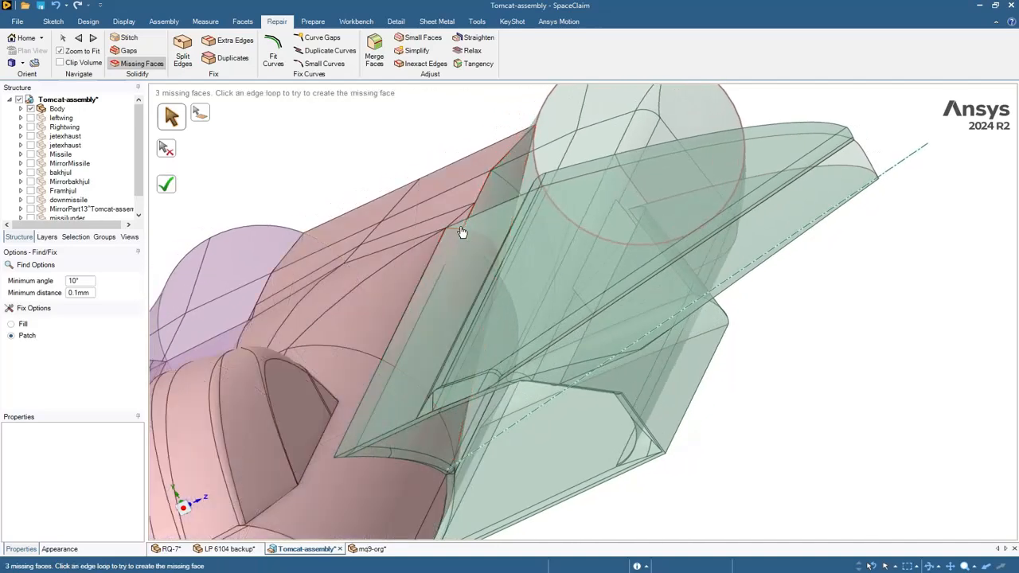
middle_drag(561, 346, 595, 338)
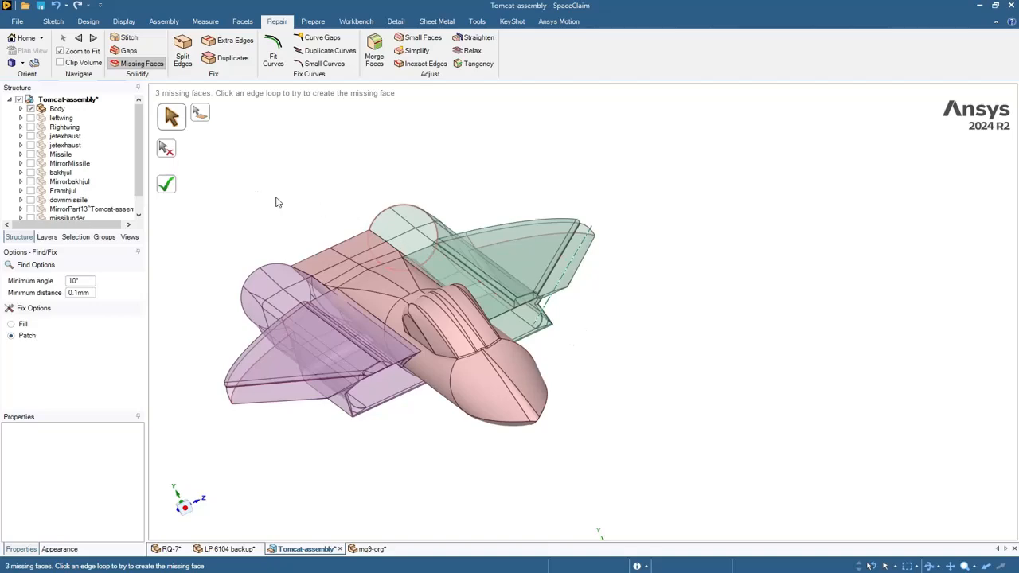
key(Escape)
- Turn the jet nose-left and hide the green and purple bodies under Body
middle_drag(389, 208, 423, 216)
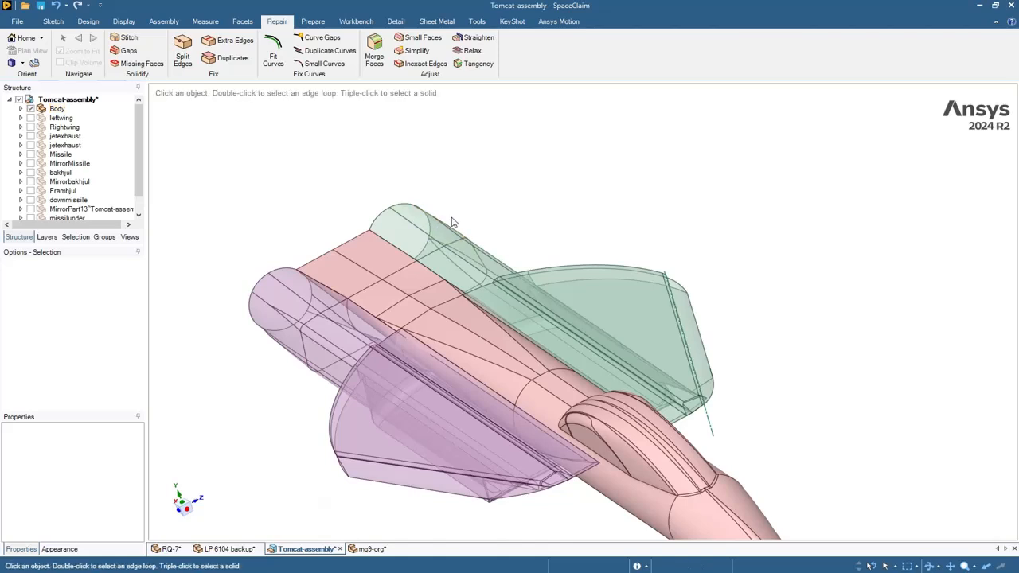
scroll(492, 222, down, 4)
middle_drag(650, 301, 494, 318)
middle_drag(534, 389, 416, 264)
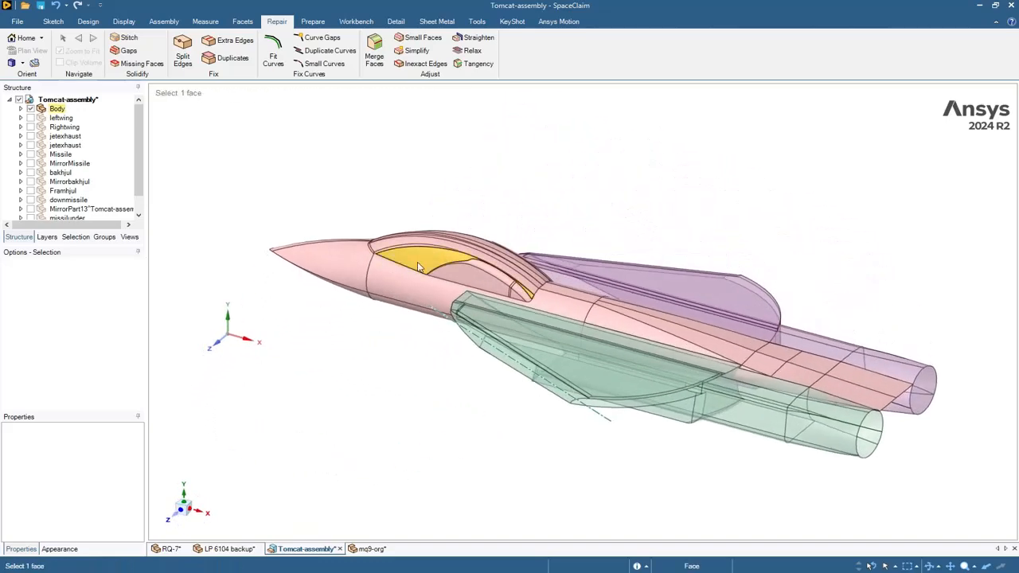
click(20, 108)
scroll(49, 159, down, 2)
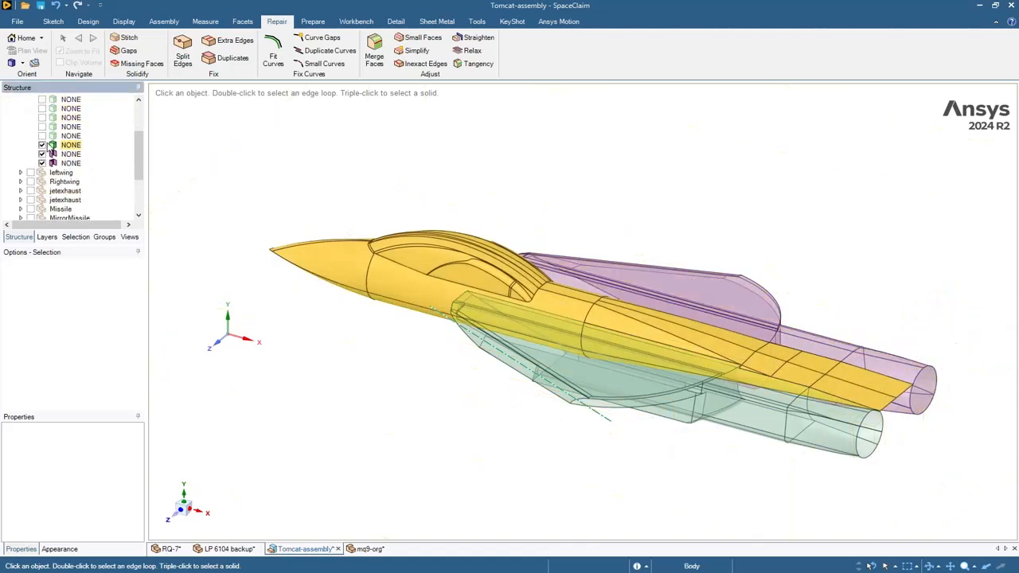
click(42, 153)
click(42, 162)
- Snap the fuselage to the trimetric view with H and reposition it in the window
mouse_move(539, 187)
middle_down()
mouse_move(591, 237)
mouse_move(523, 210)
mouse_move(536, 157)
mouse_move(578, 142)
mouse_move(646, 164)
middle_up()
key(h)
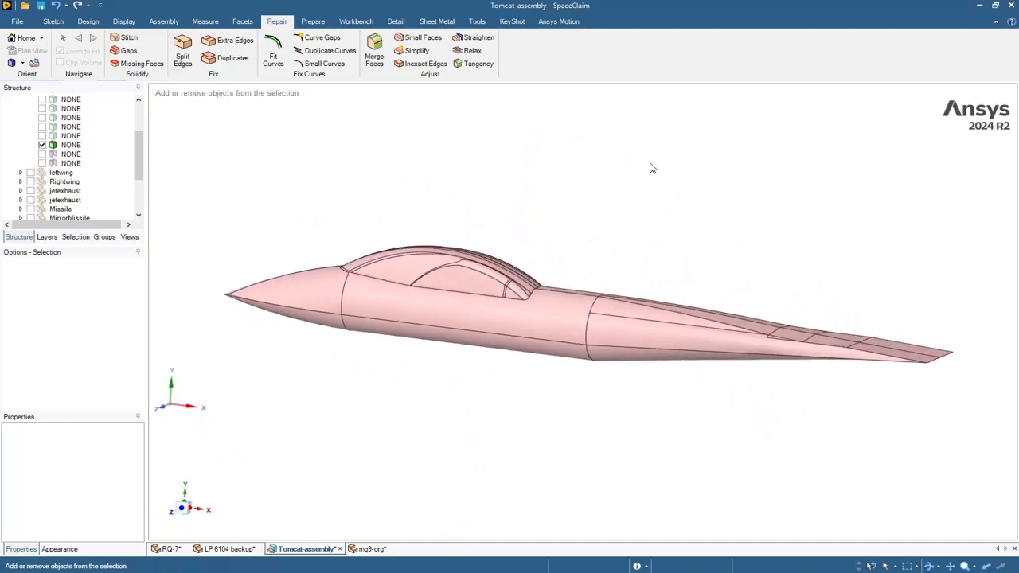
scroll(661, 210, down, 3)
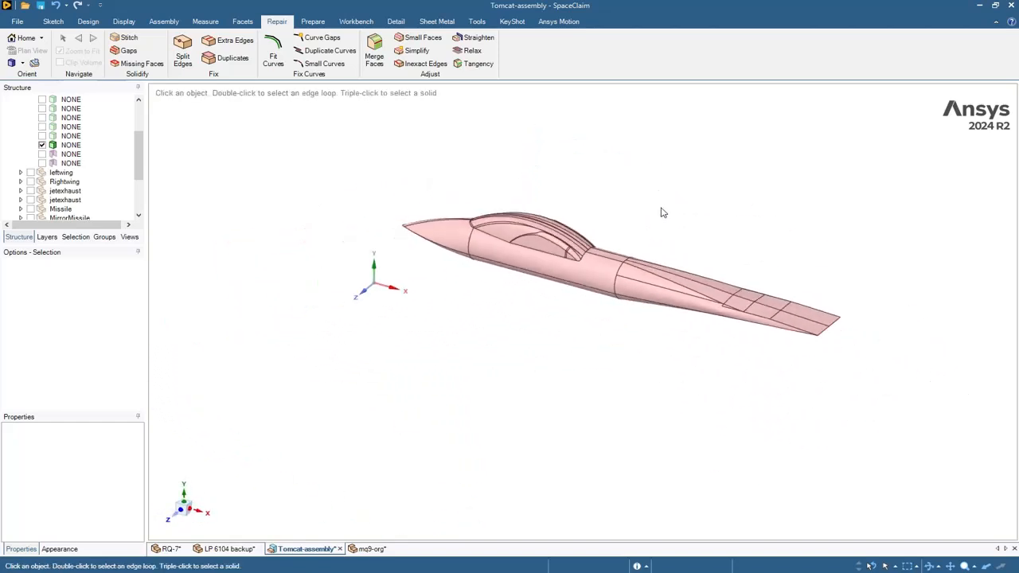
ctrl+middle_drag(661, 210, 651, 220)
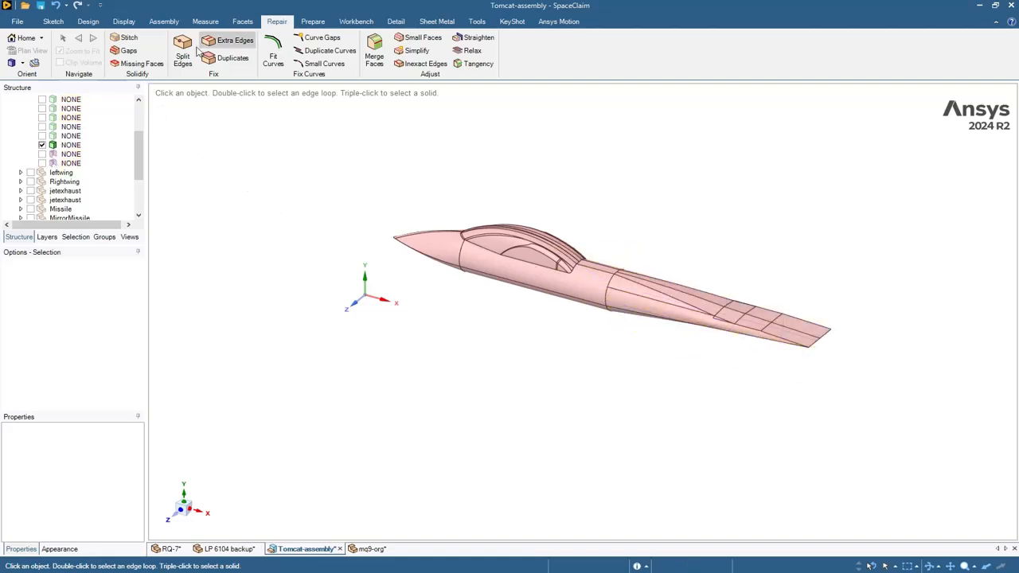
scroll(624, 186, up, 1)
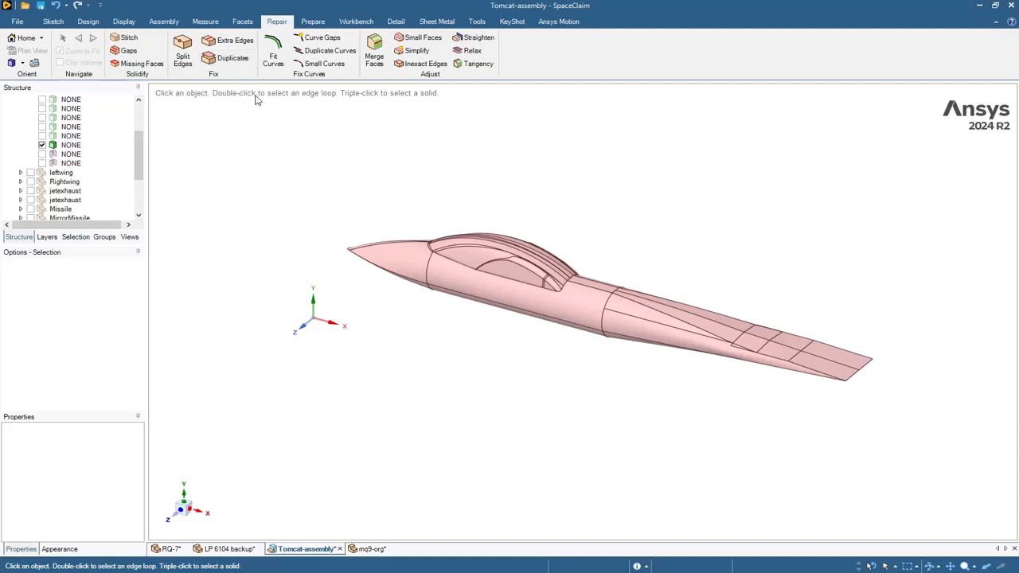
- Run the Split Edges, Extra Edges, Duplicates and Small Faces checks on the fuselage
click(187, 52)
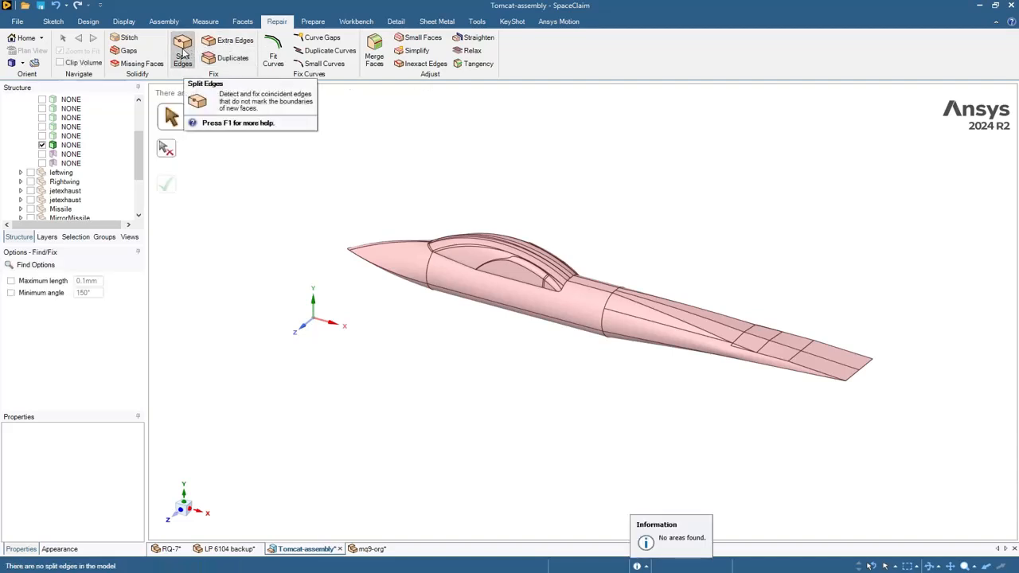
click(224, 44)
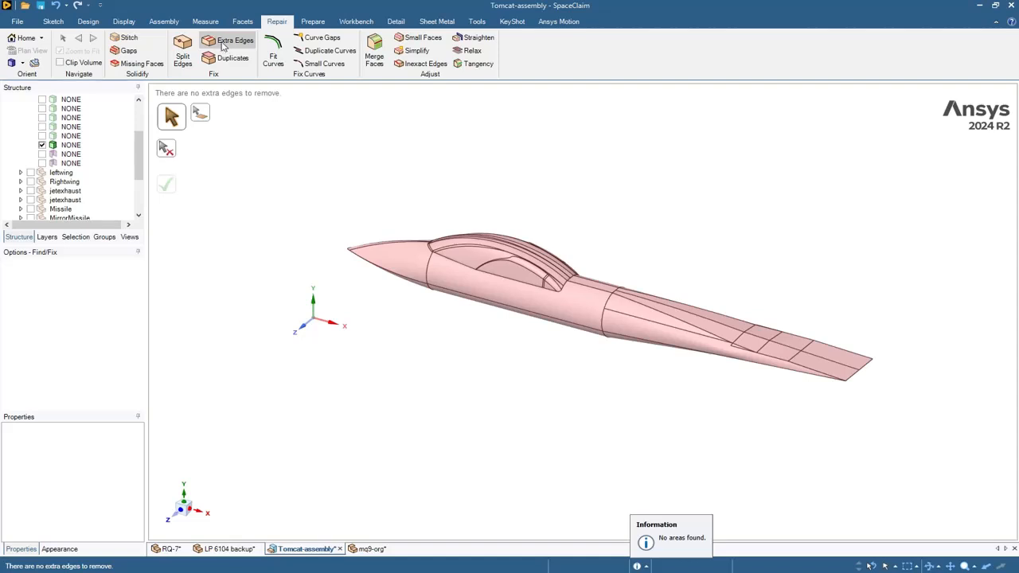
click(229, 59)
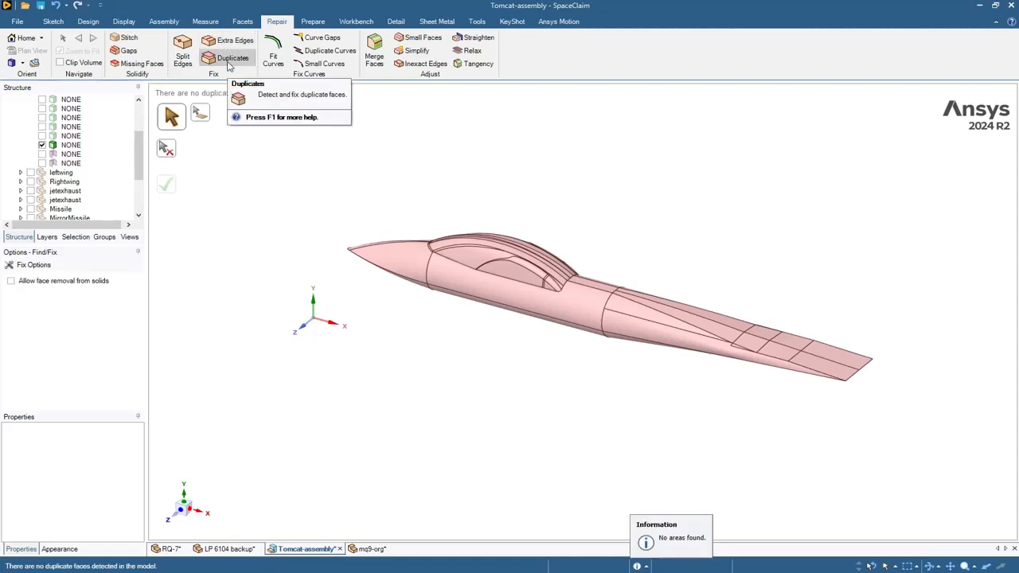
click(417, 40)
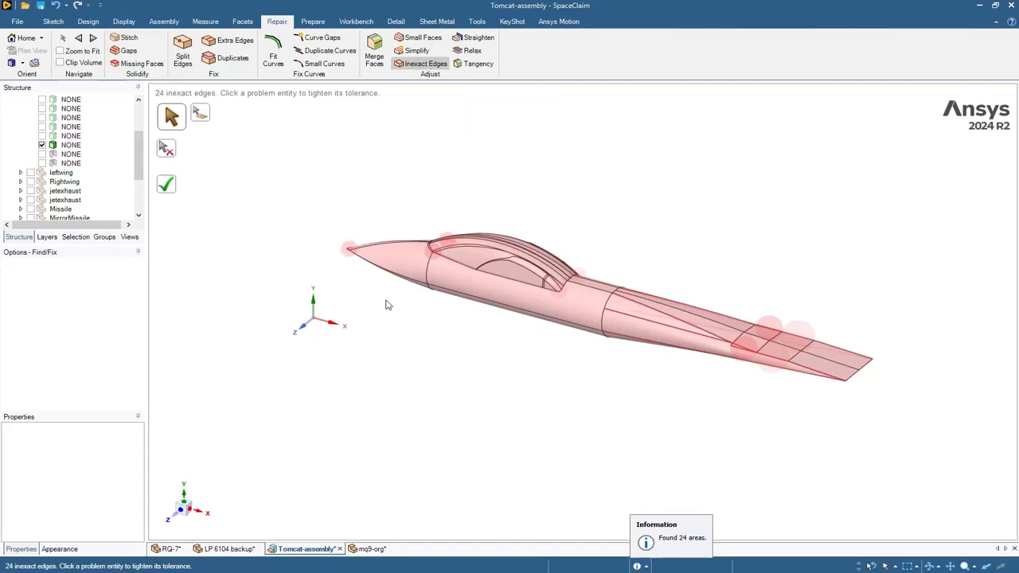
- With Zoom to Fit on, tighten the first three red inexact edges along the fuselage
click(70, 51)
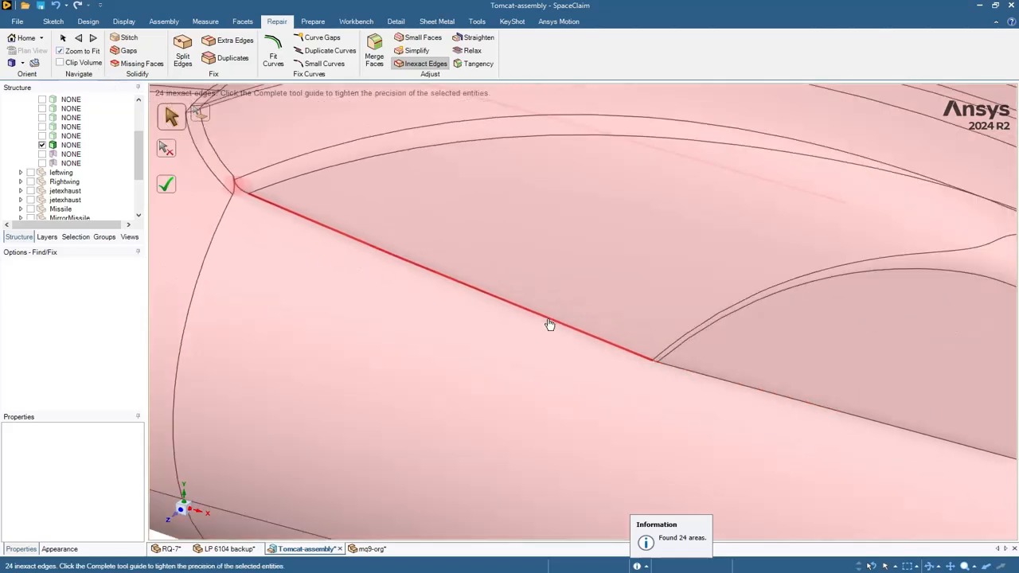
click(549, 324)
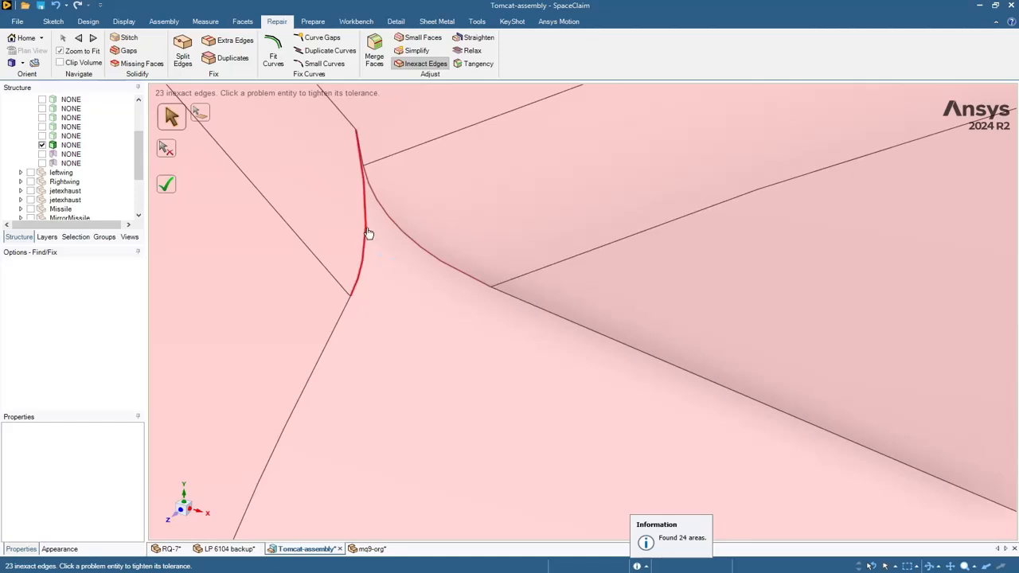
click(367, 233)
click(388, 220)
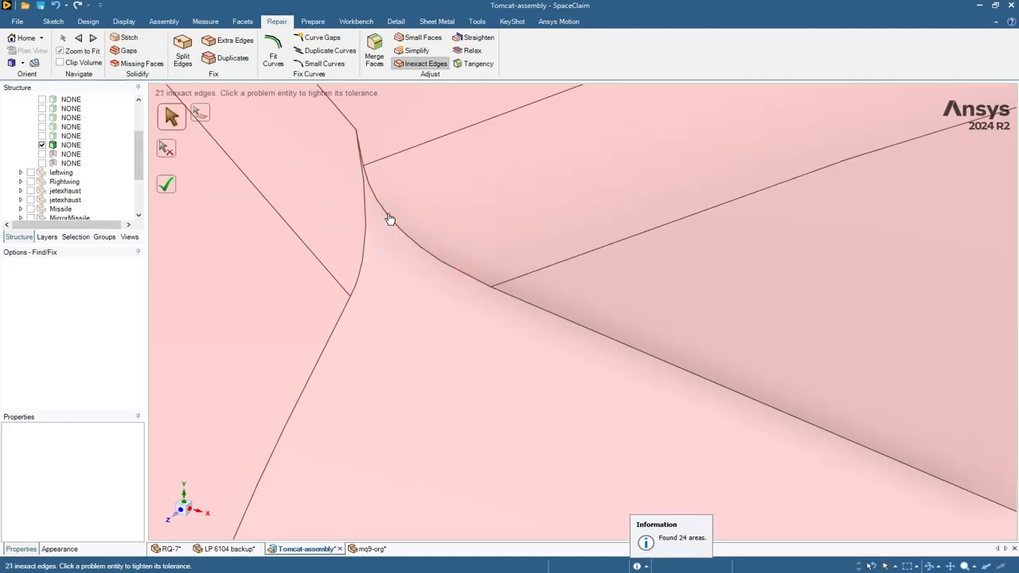
- At the next problem location, tighten the red edge segment, the long edge and the remaining edge
click(93, 38)
click(491, 296)
middle_drag(491, 296, 607, 246)
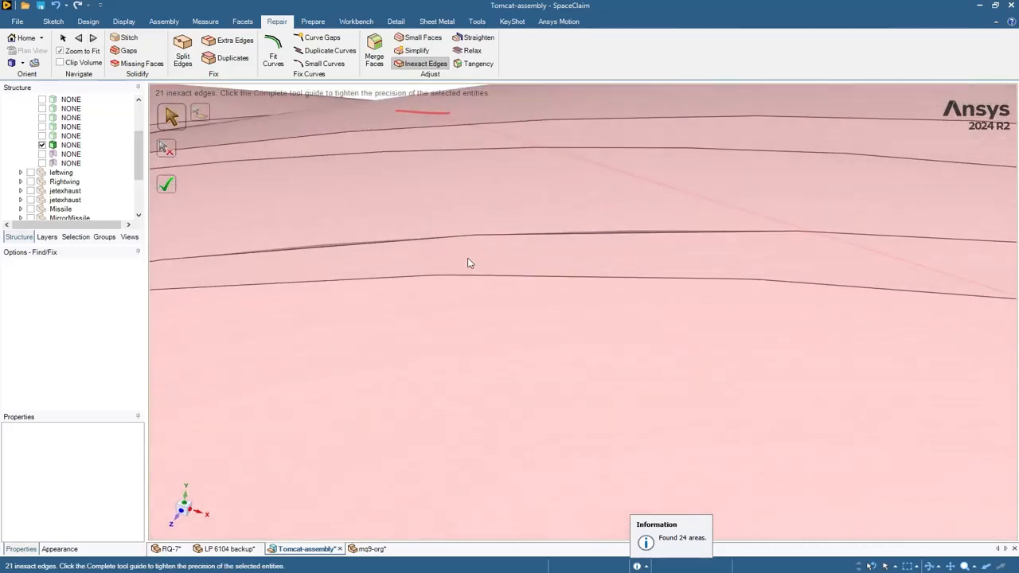
scroll(471, 264, down, 12)
middle_drag(362, 339, 613, 413)
scroll(319, 243, up, 8)
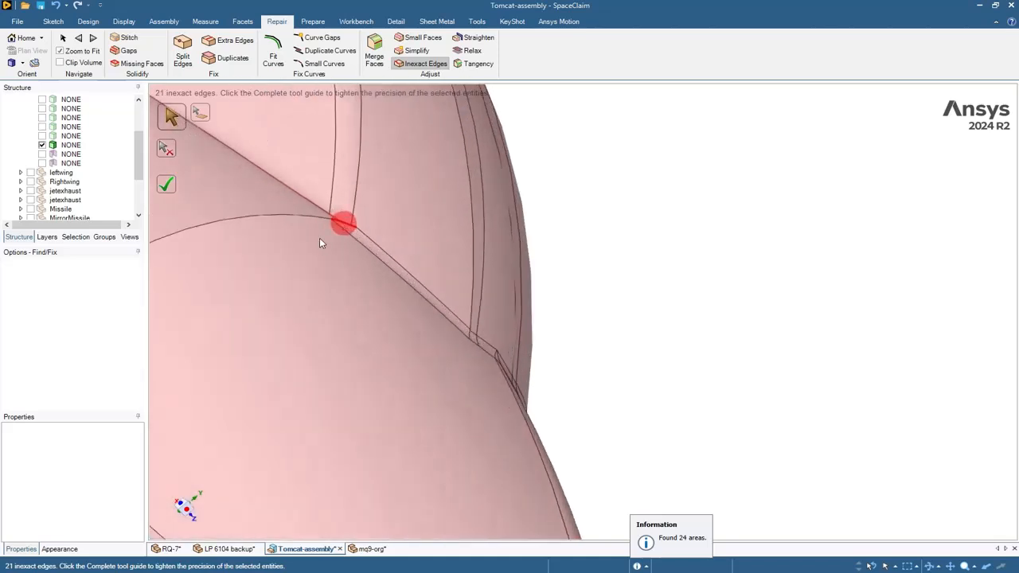
scroll(319, 243, up, 5)
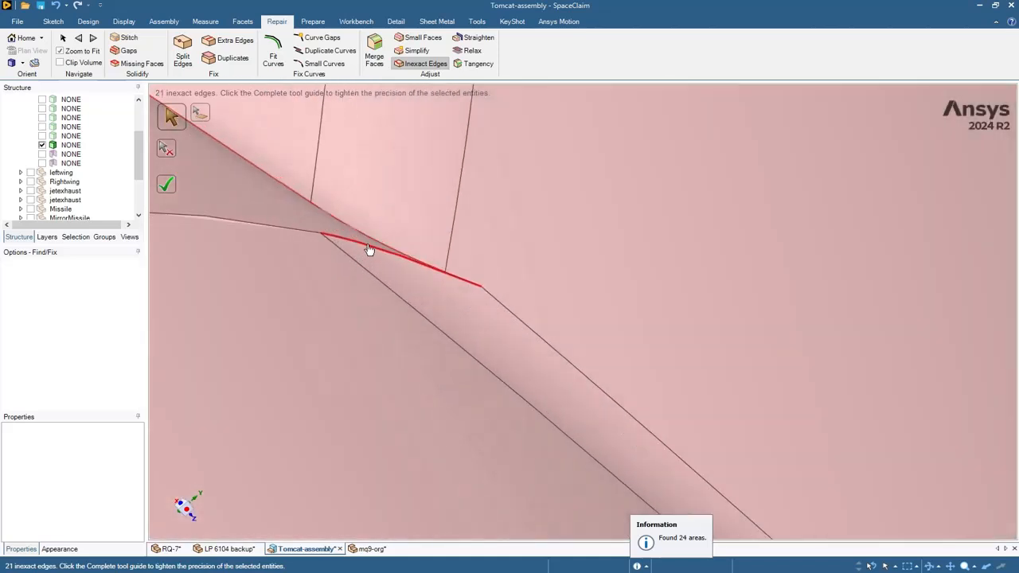
click(368, 245)
scroll(346, 229, up, 5)
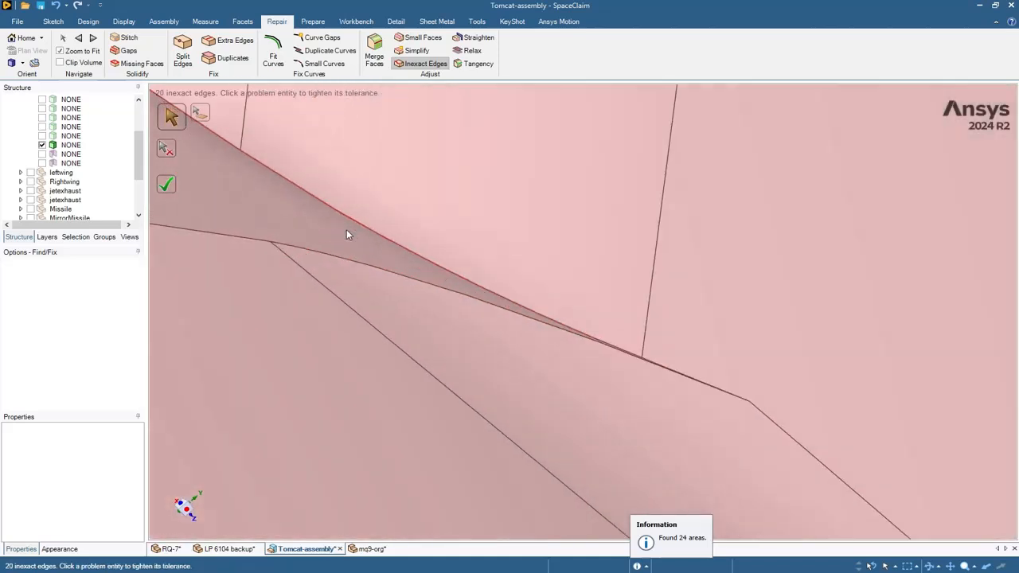
scroll(348, 233, up, 2)
click(368, 230)
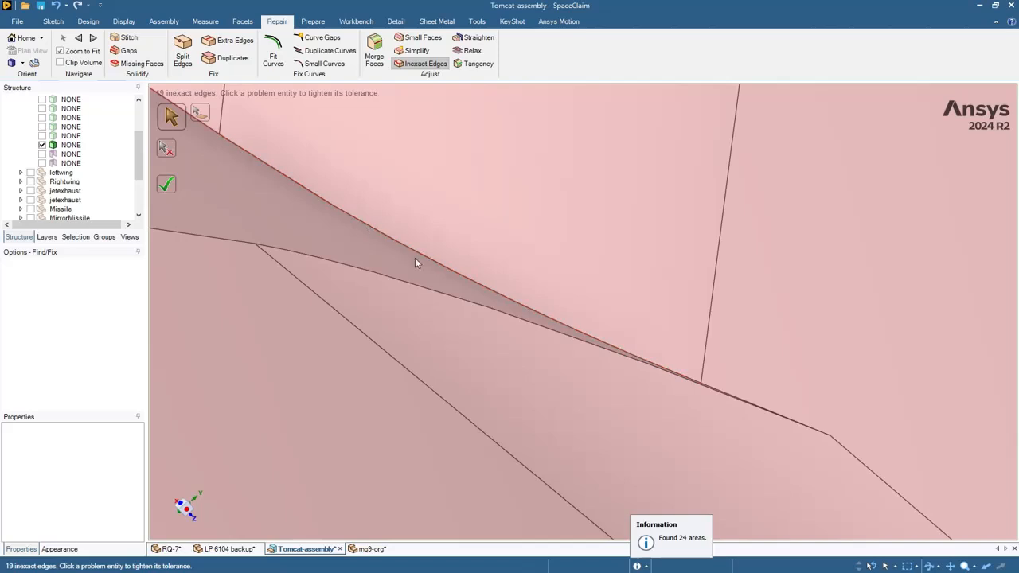
scroll(467, 301, down, 5)
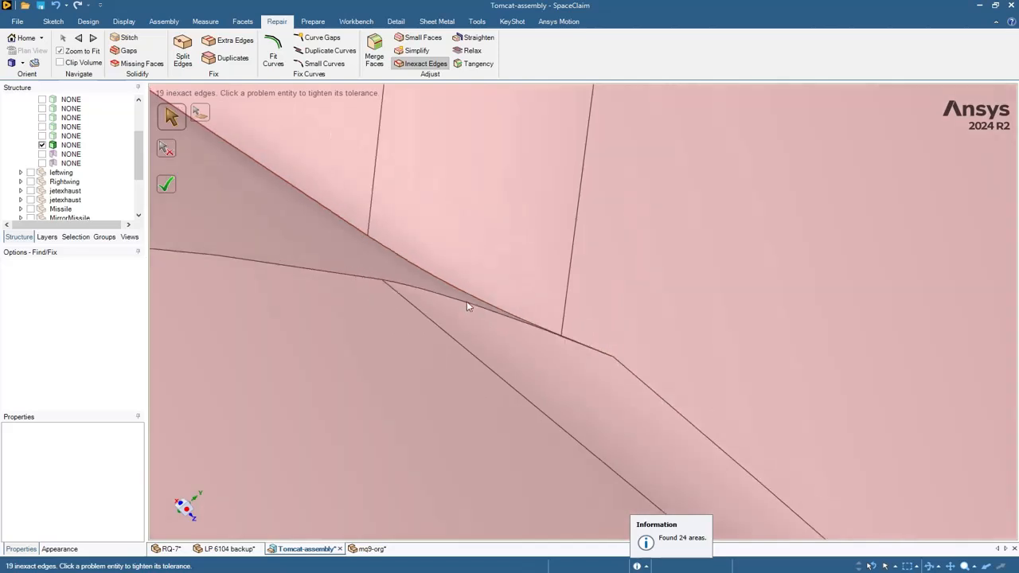
click(287, 186)
- On the fuselage's faceted side, tighten the horizontal, diagonal and short corner inexact edges
scroll(287, 186, down, 6)
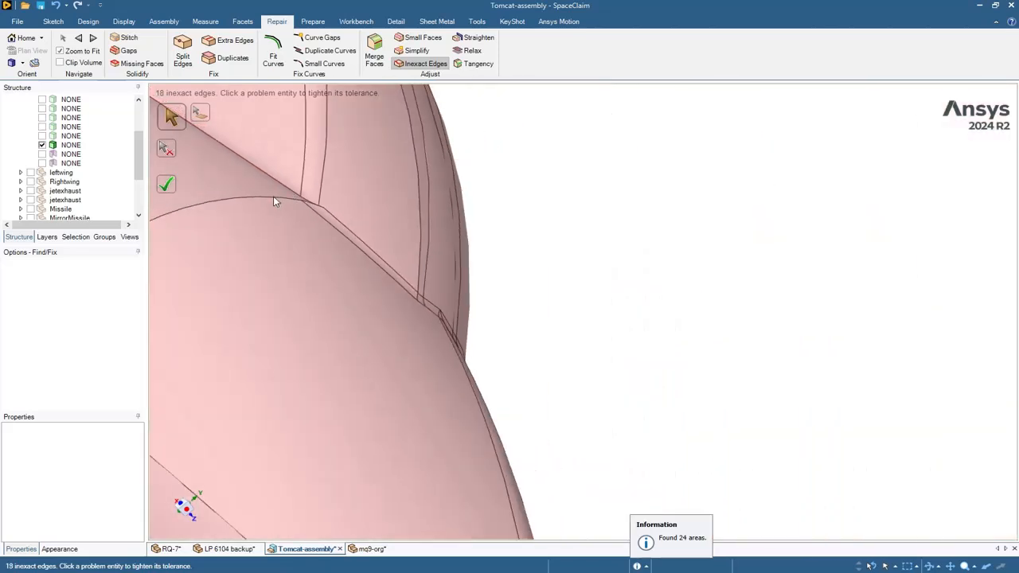
scroll(317, 201, down, 4)
shift+middle_drag(235, 162, 366, 194)
scroll(565, 318, up, 8)
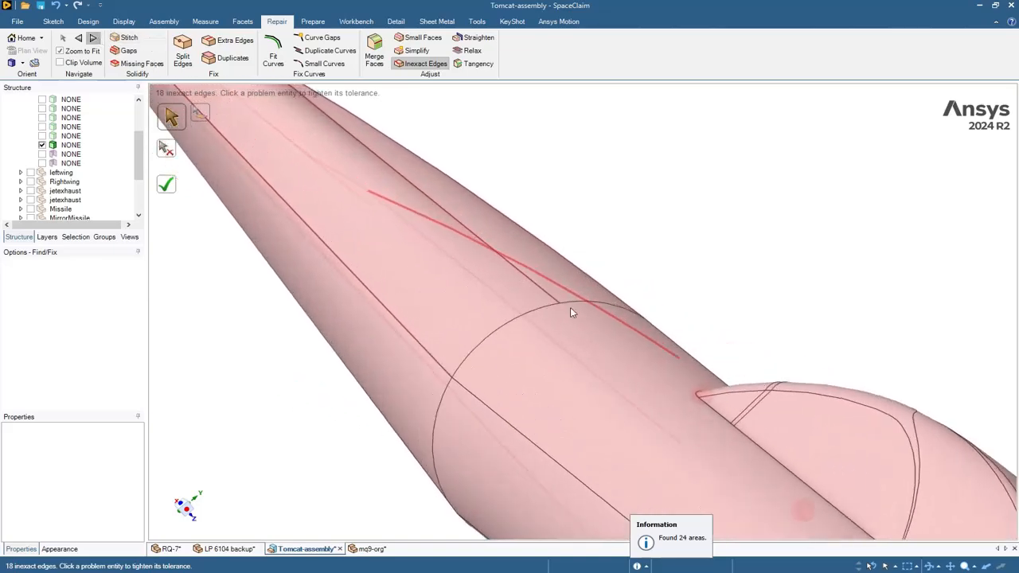
mouse_move(576, 252)
middle_down()
mouse_move(592, 243)
mouse_move(568, 247)
mouse_move(504, 226)
mouse_move(492, 209)
middle_up()
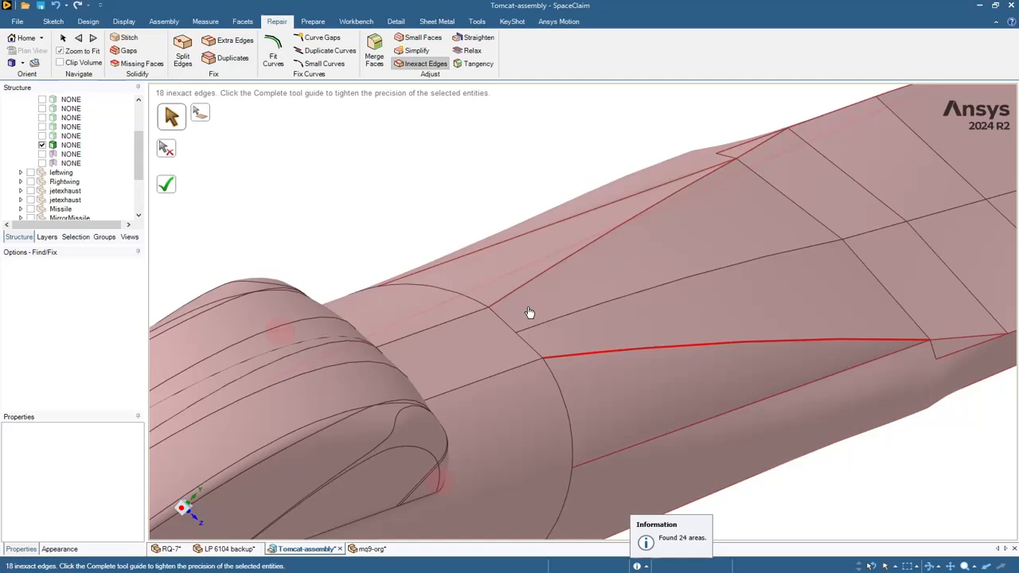
click(591, 360)
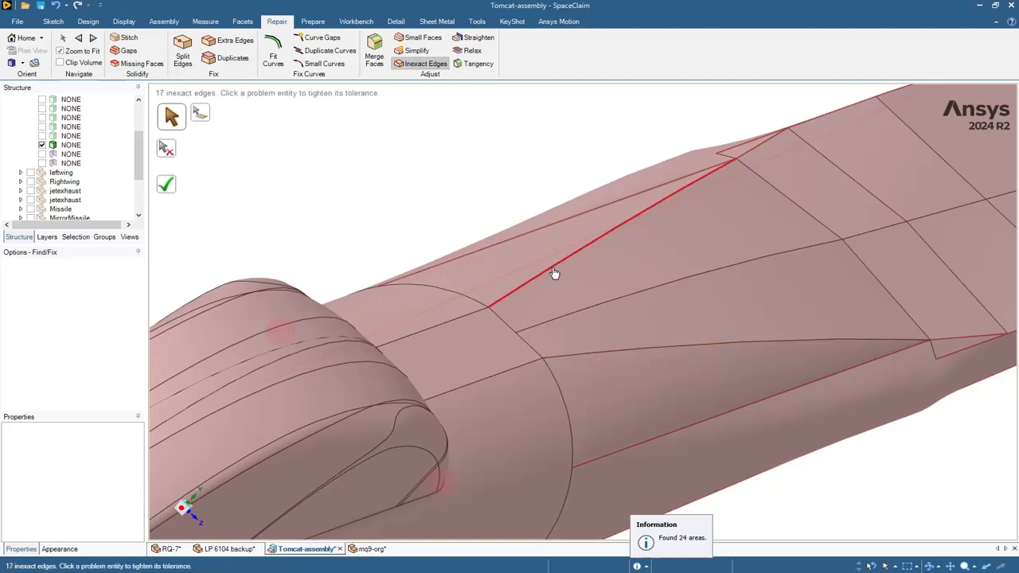
click(581, 254)
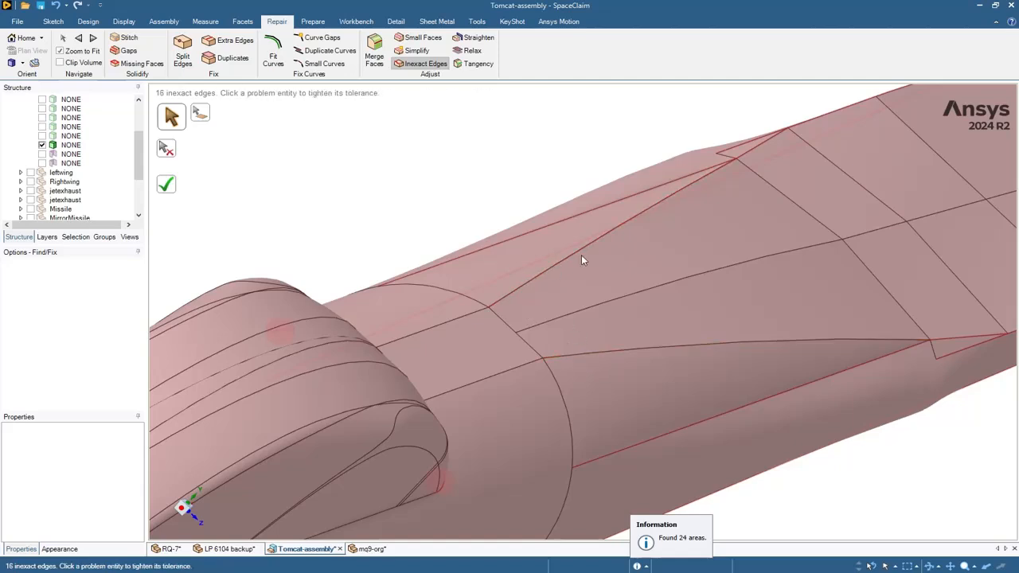
click(754, 154)
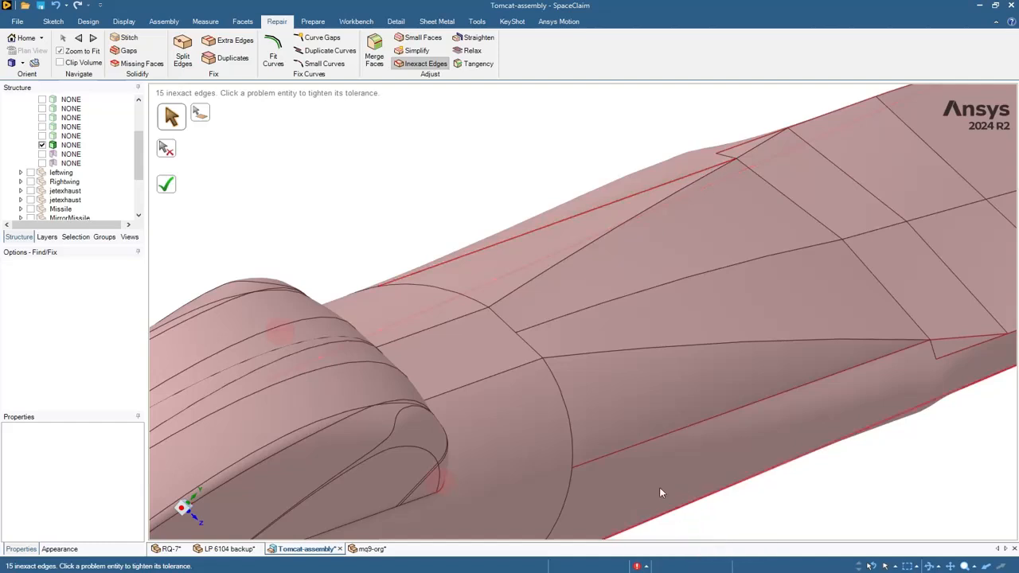
- Tighten the lower and tail inexact edges, then fix all remaining fixable ones, leaving 6
click(715, 423)
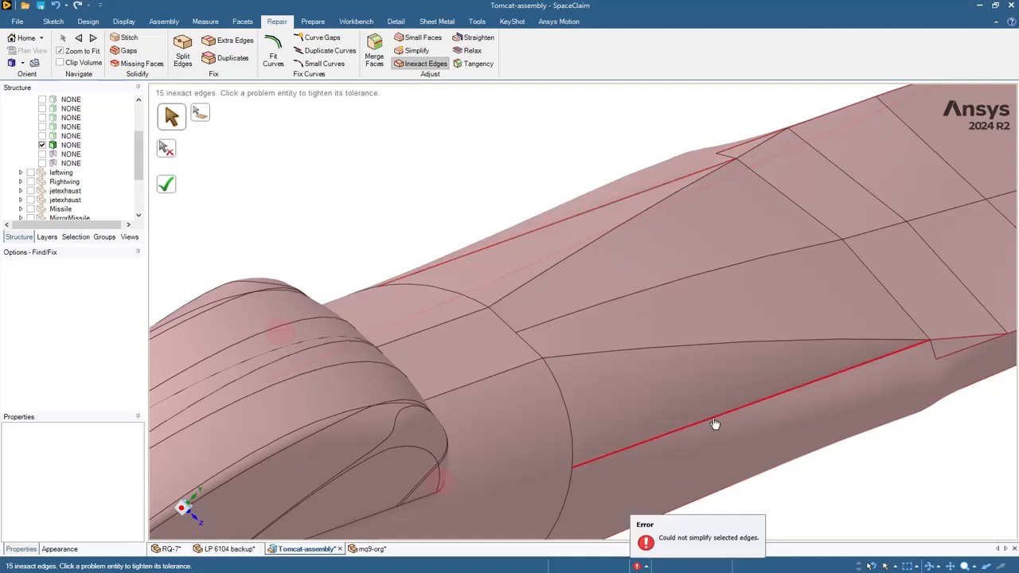
scroll(719, 477, down, 5)
scroll(812, 462, up, 8)
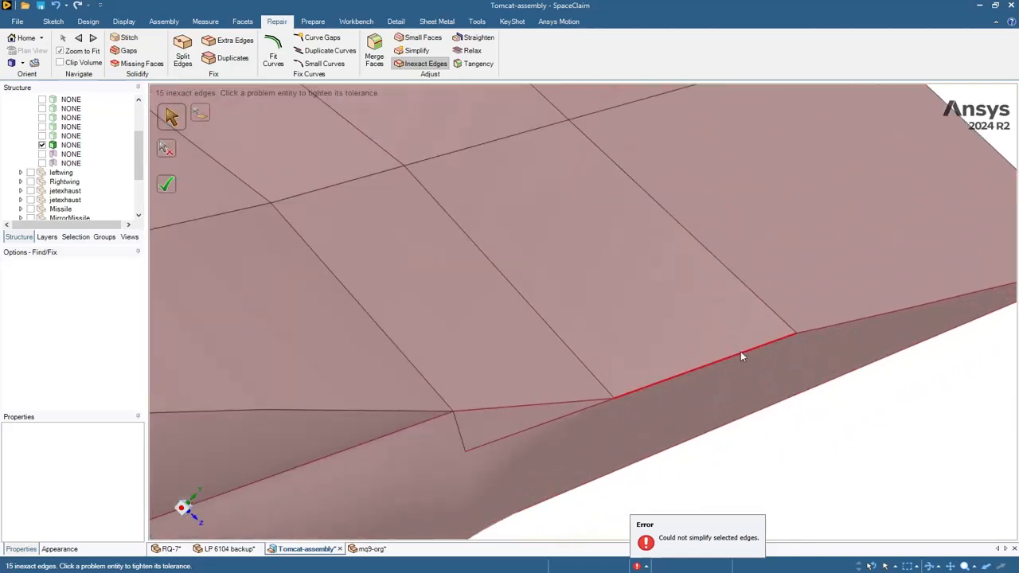
click(741, 357)
click(839, 325)
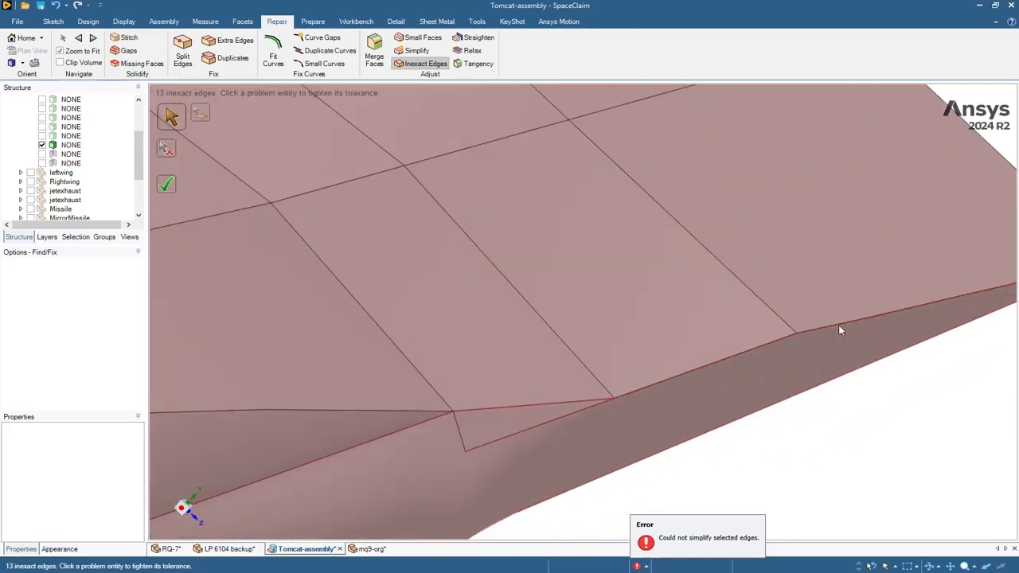
click(602, 410)
scroll(382, 443, down, 5)
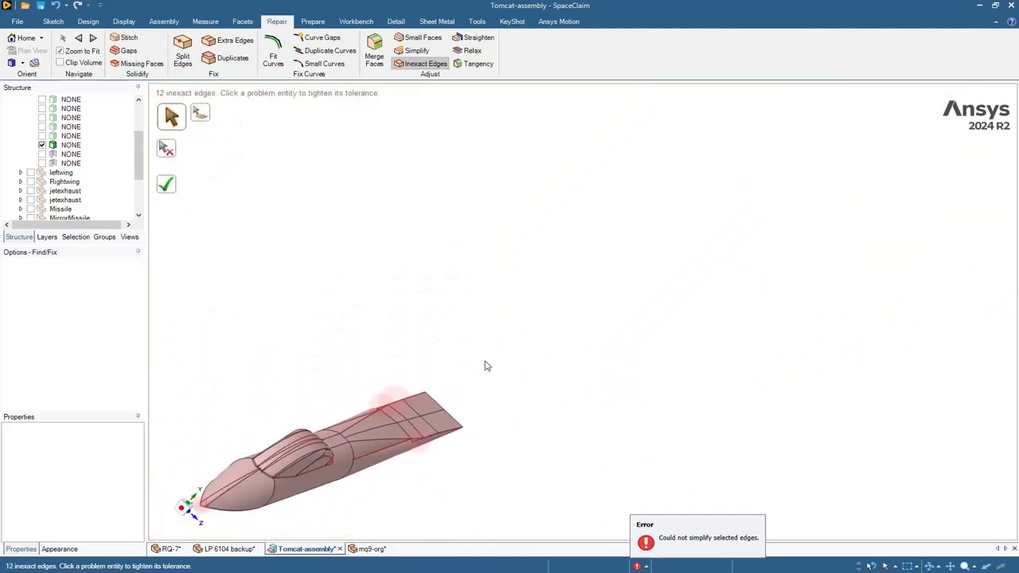
click(166, 184)
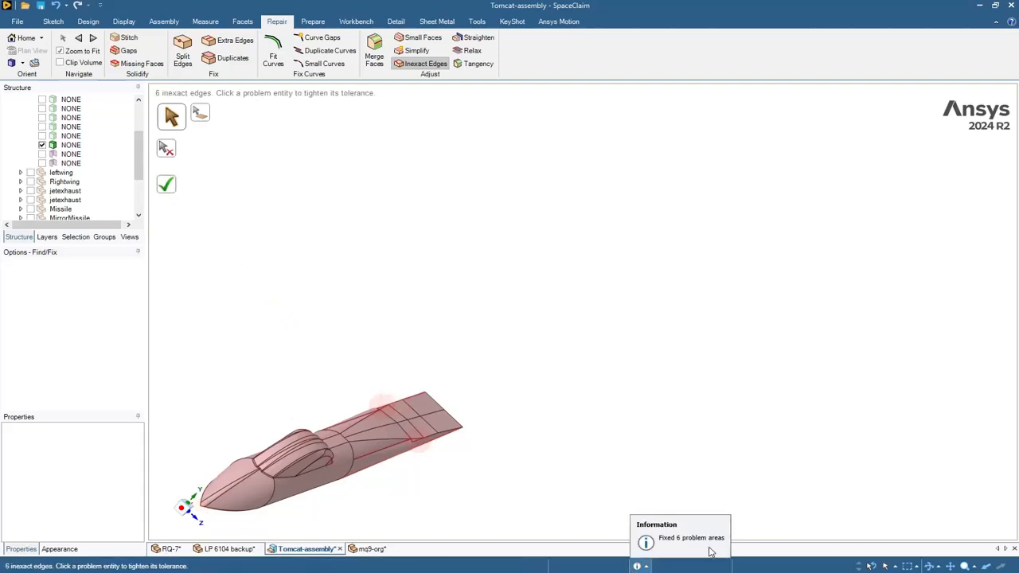
- Exit the inexact-edge repair and recenter the fuselage in the view
key(Escape)
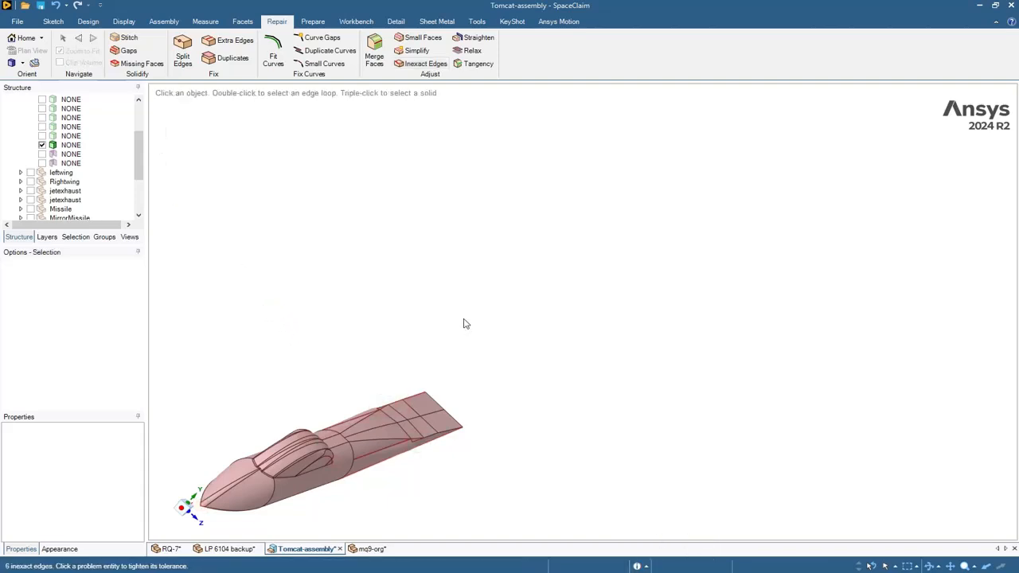
shift+middle_drag(358, 335, 493, 277)
scroll(375, 360, down, 1)
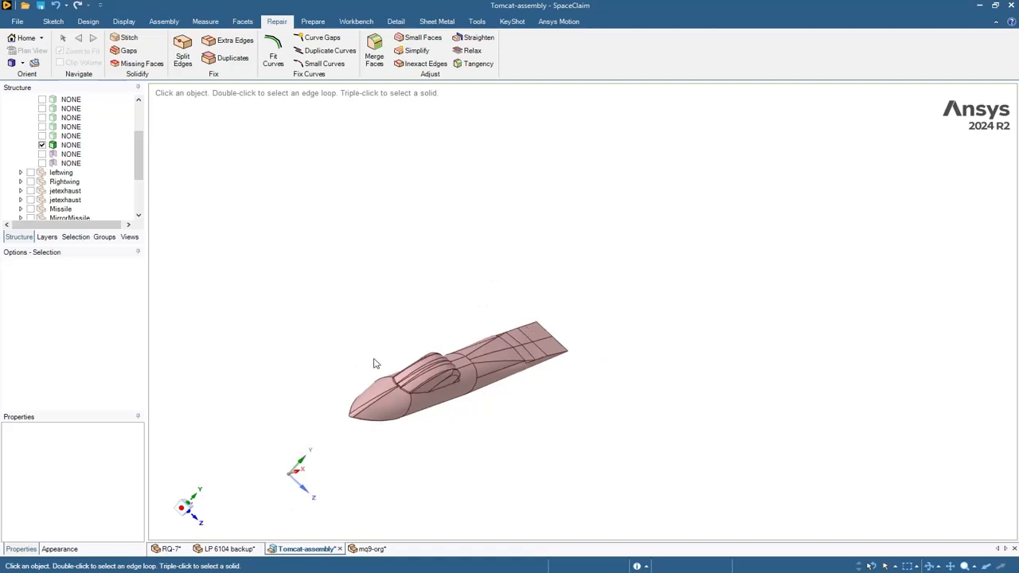
scroll(384, 348, up, 3)
ctrl+middle_drag(420, 342, 454, 284)
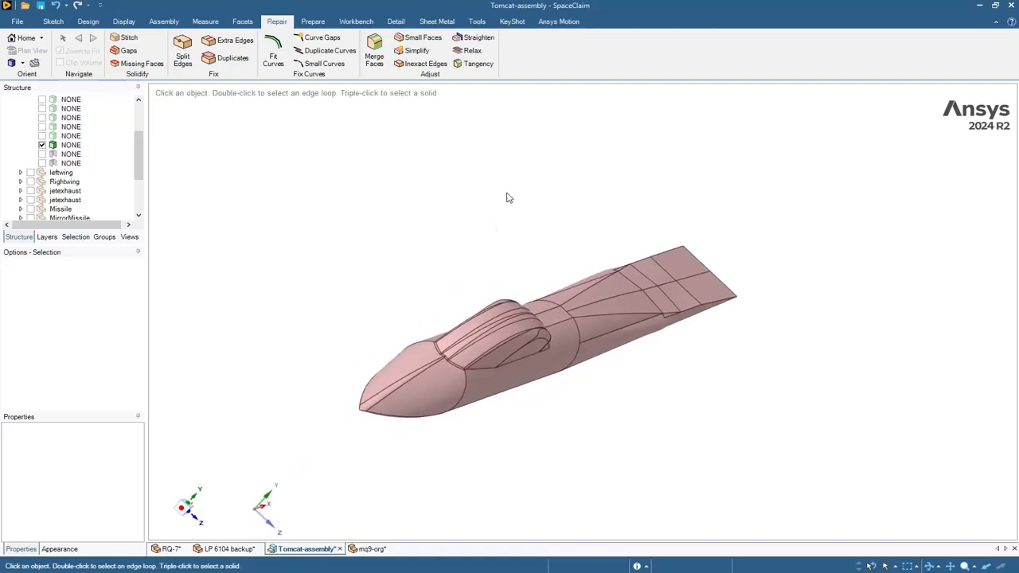
- Simplify the fuselage spline faces, starting from the narrow strip face, cutting 51 to 40
click(409, 53)
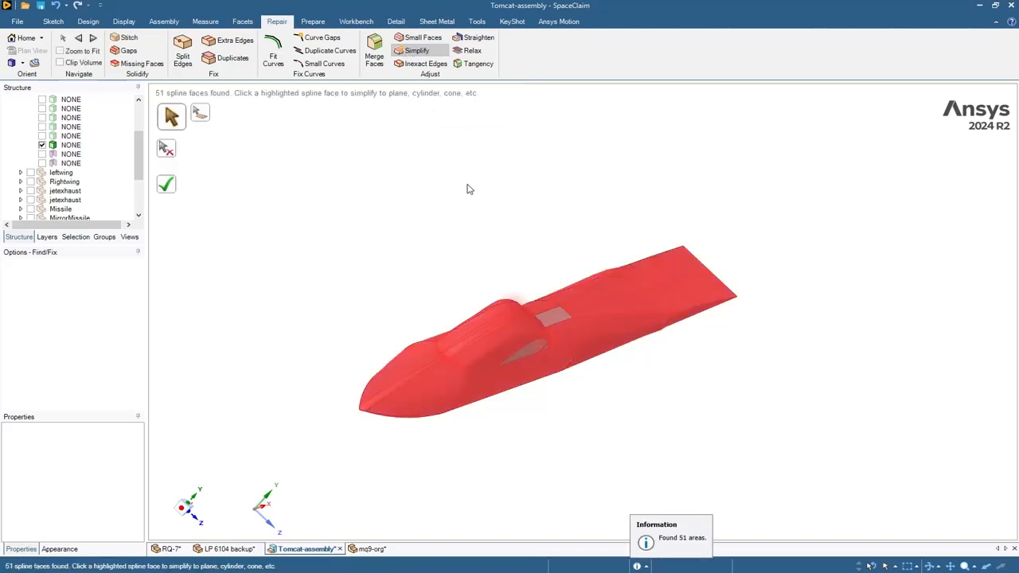
middle_drag(468, 190, 408, 160)
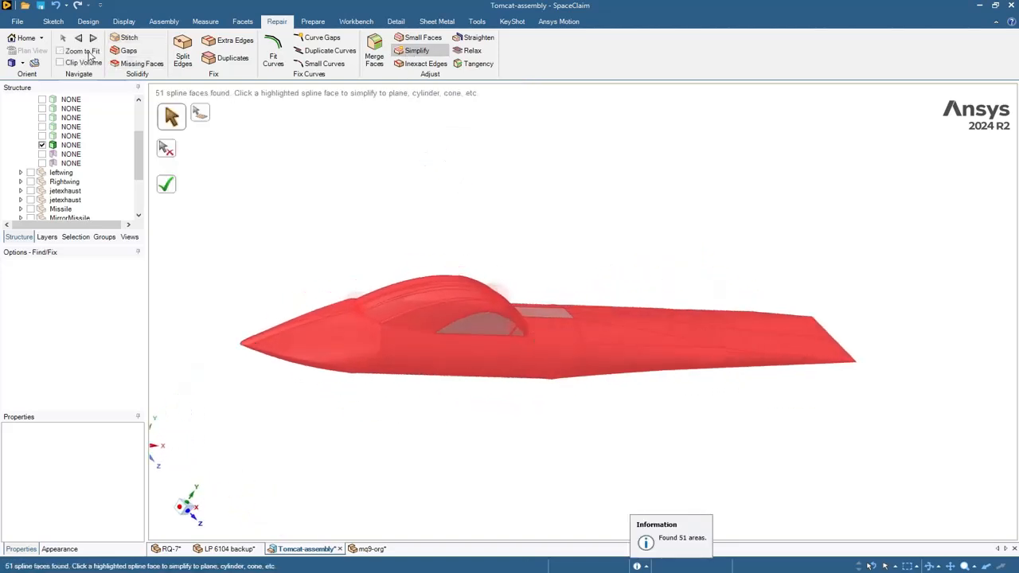
click(83, 50)
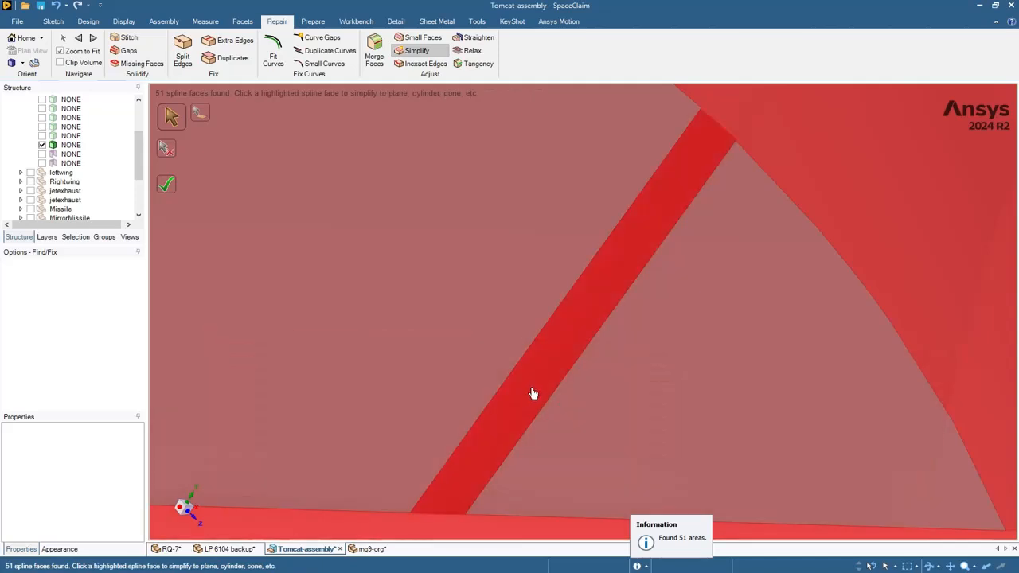
click(532, 393)
scroll(531, 403, down, 10)
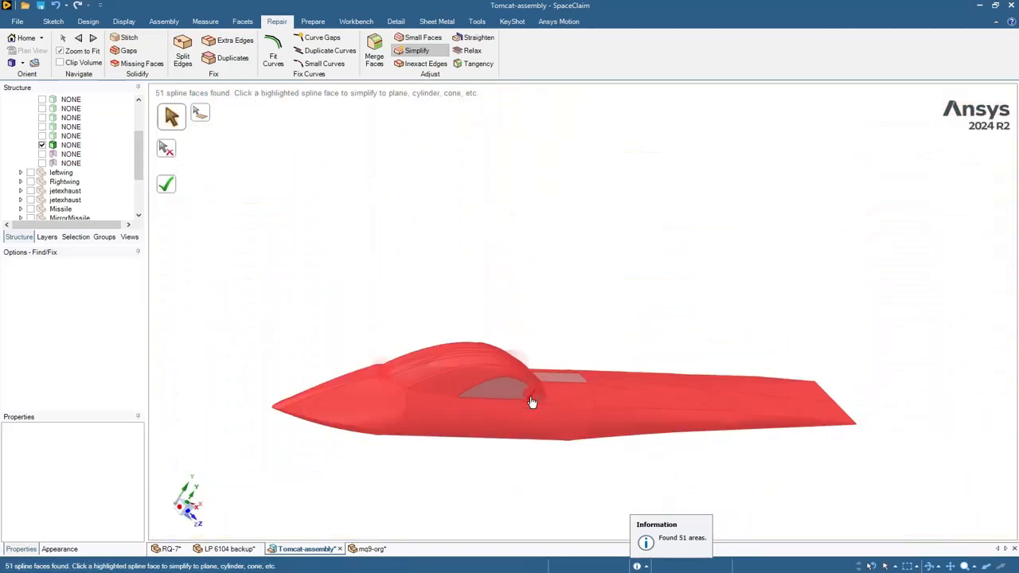
click(166, 185)
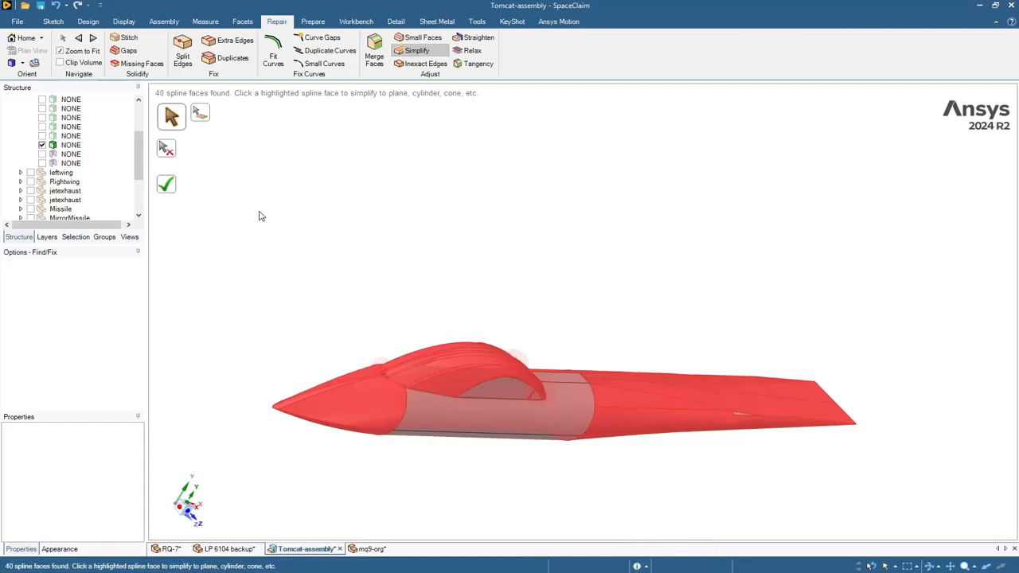
key(Escape)
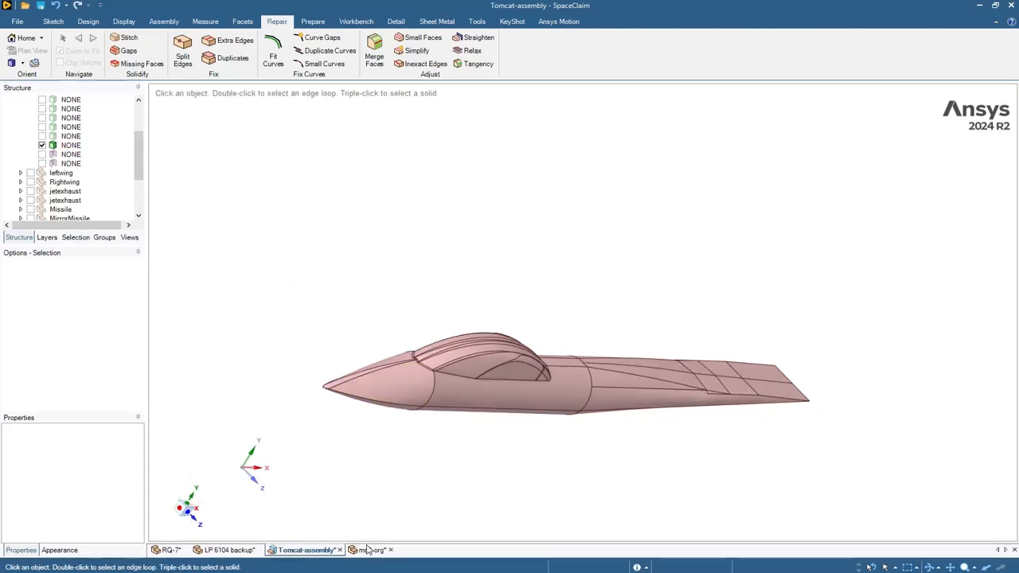
- Switch to the mq9-org document and run the Gaps and Missing Faces checks, both finding nothing
click(368, 550)
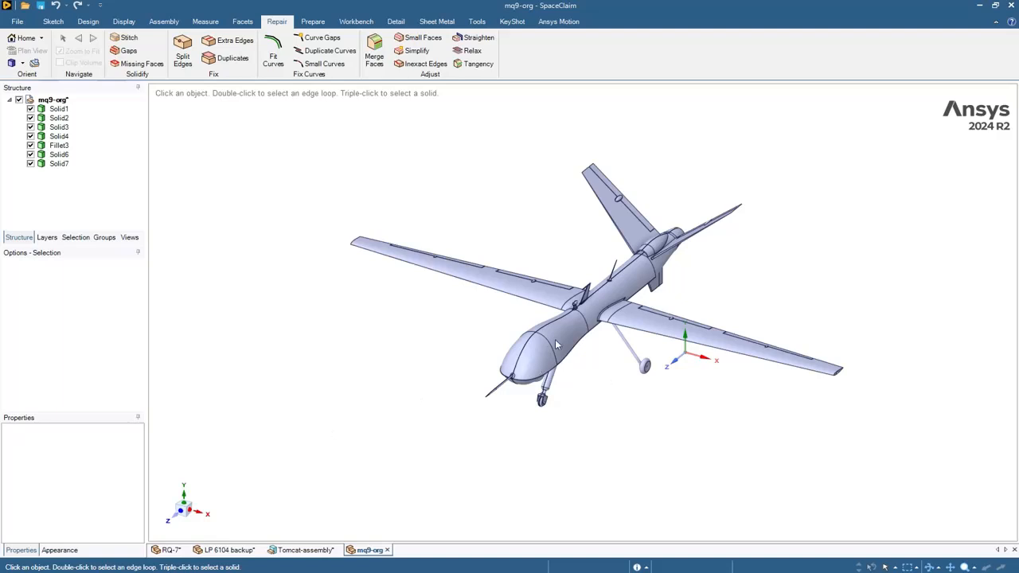
scroll(556, 344, up, 3)
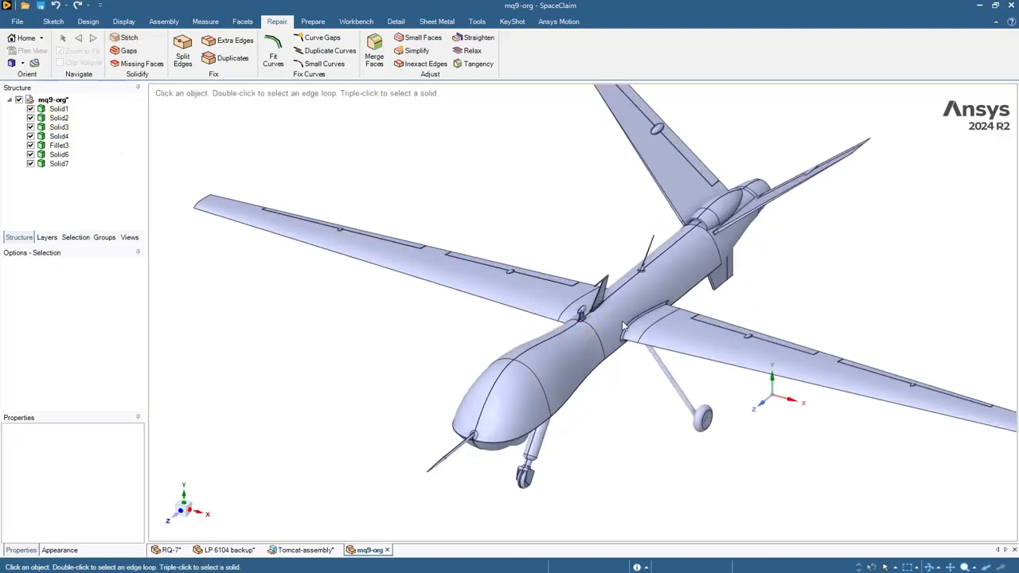
click(129, 51)
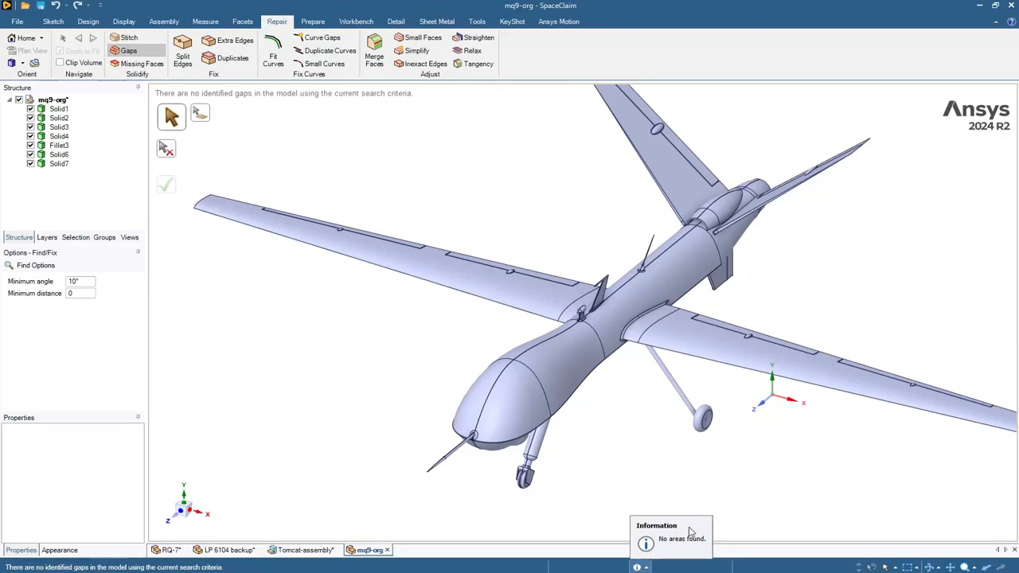
click(143, 64)
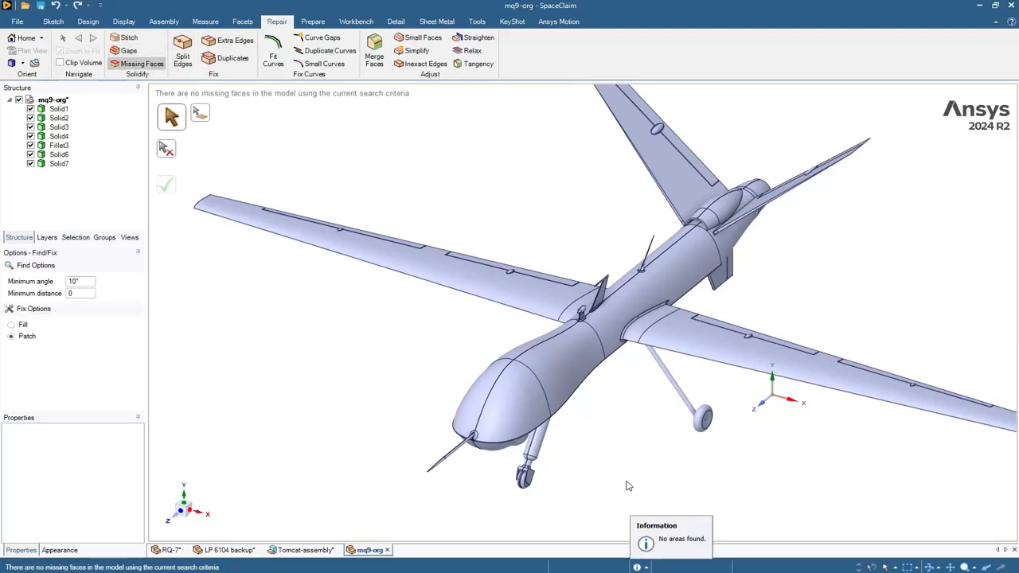
click(674, 537)
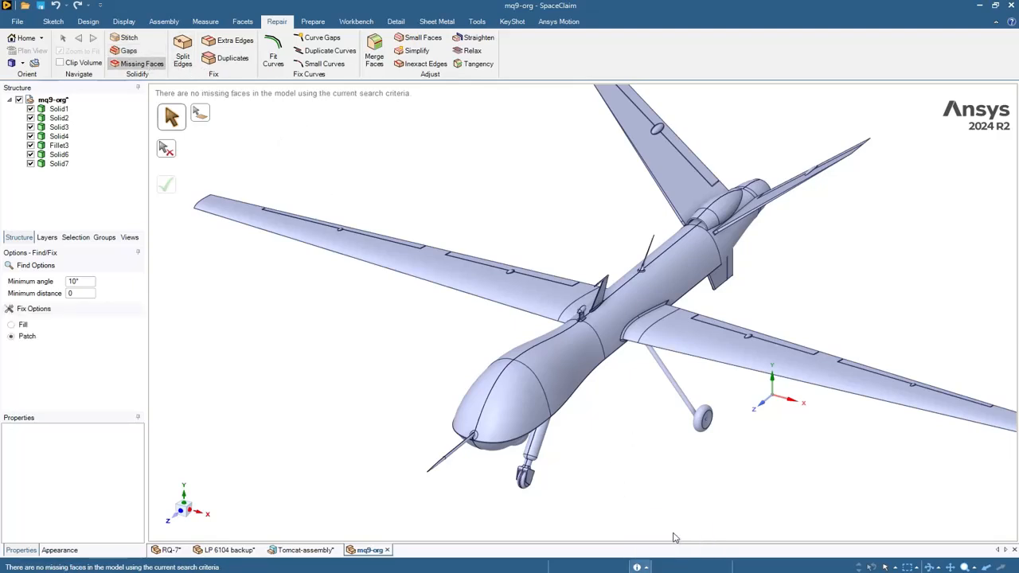
- Merge two split edges individually, then fix all 11 split-edge areas on the drone
click(181, 63)
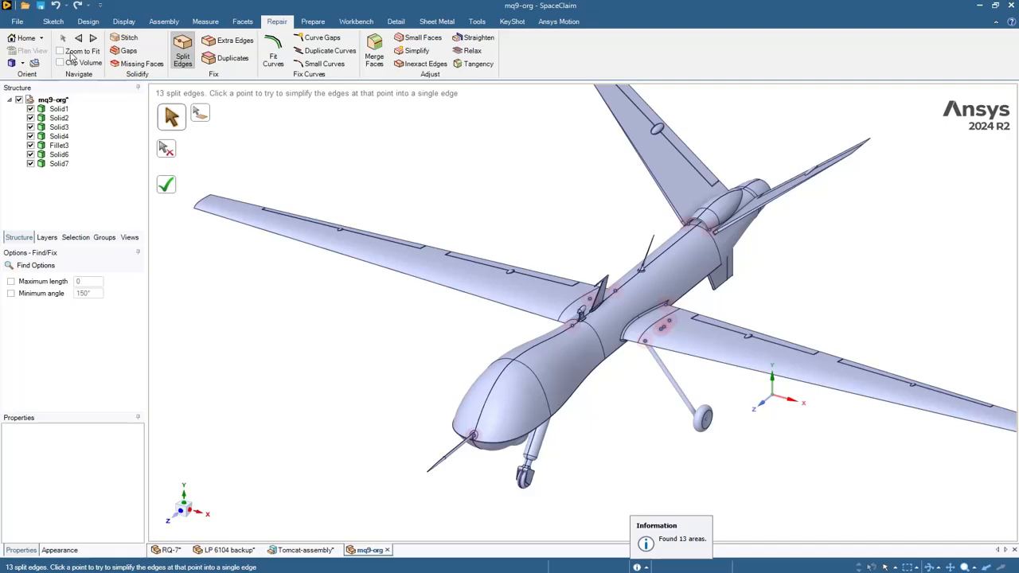
click(69, 52)
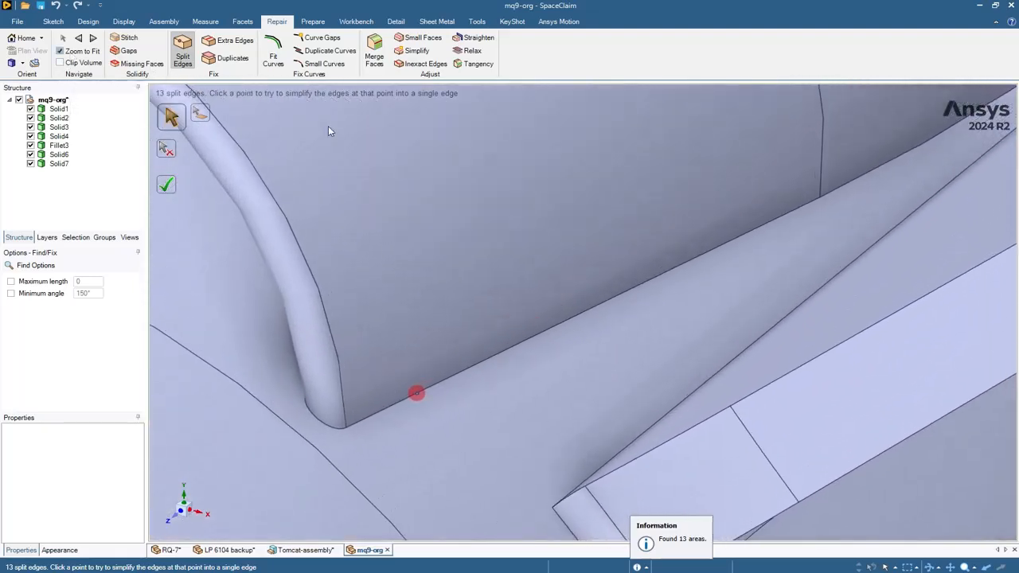
click(416, 396)
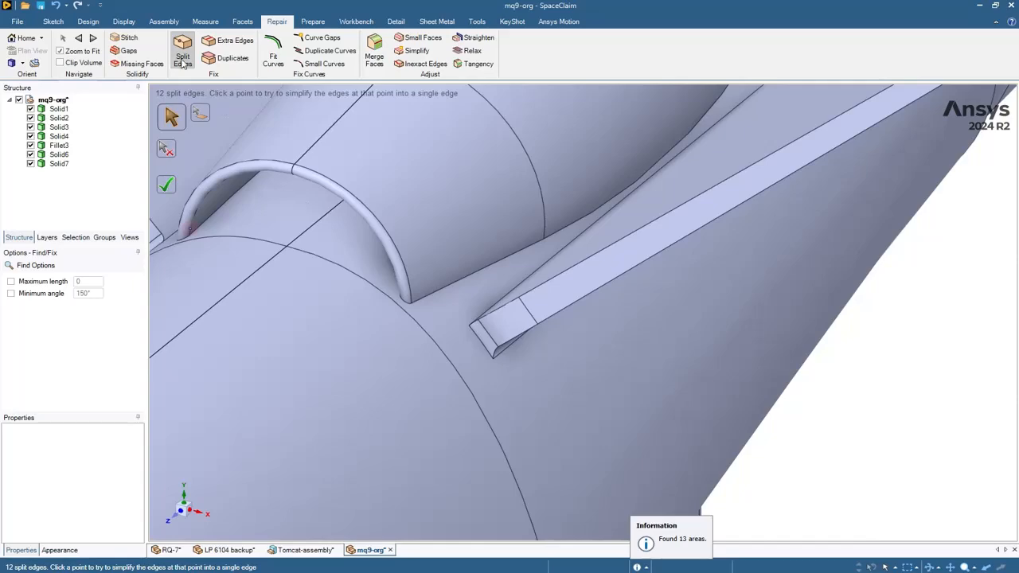
click(93, 39)
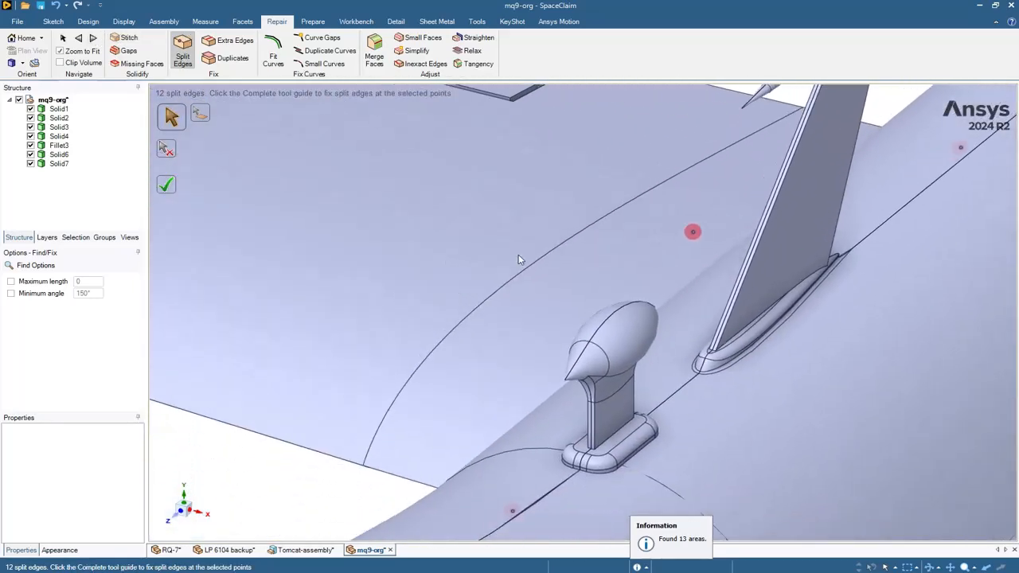
click(694, 233)
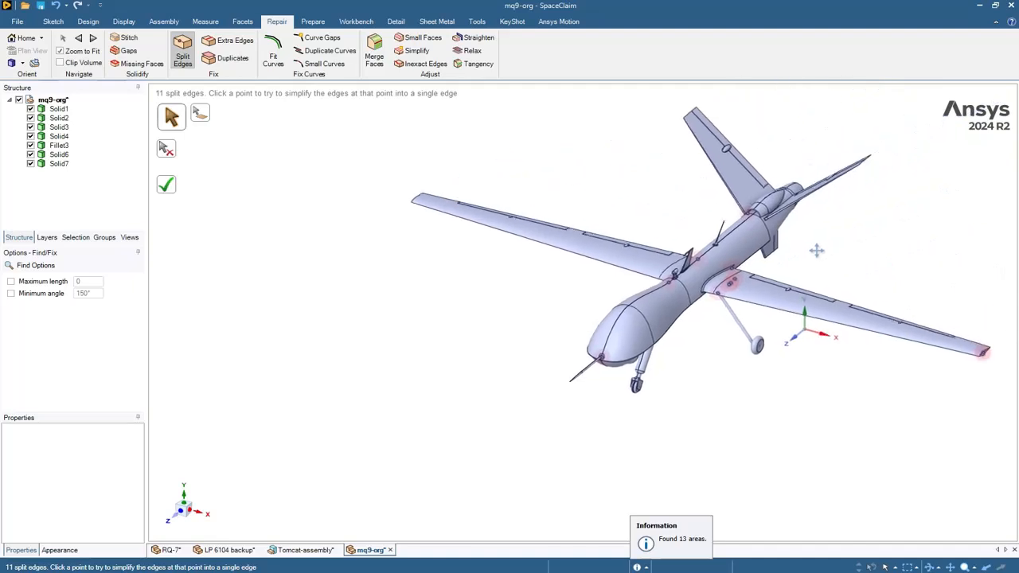
mouse_move(814, 250)
middle_down()
mouse_move(867, 234)
mouse_move(833, 135)
mouse_move(841, 71)
mouse_move(801, 45)
middle_up()
click(177, 186)
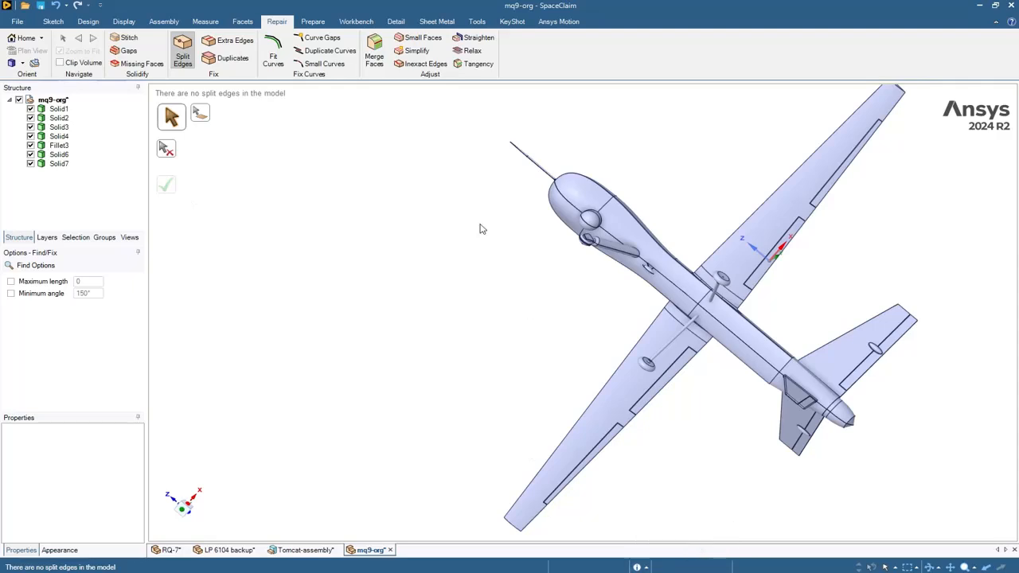
- Run the Duplicates check, inspect the 2 found areas, and complete it with nothing fixed
click(225, 43)
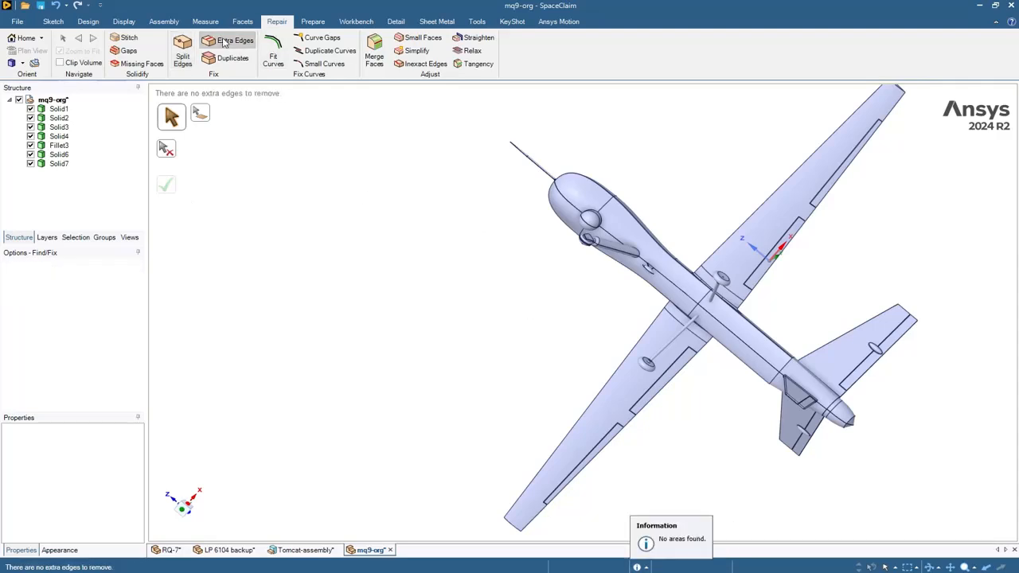
middle_drag(487, 141, 512, 278)
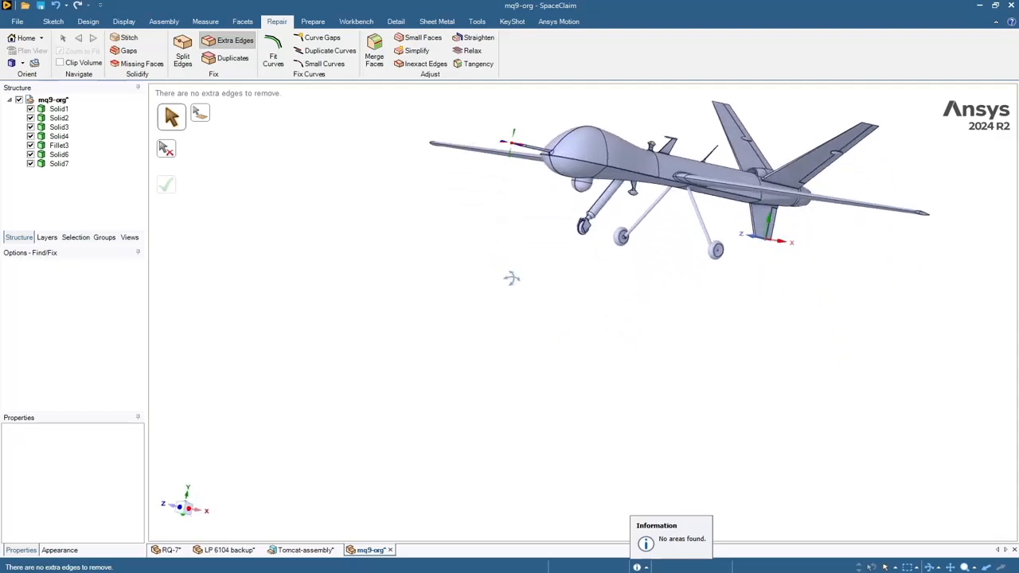
shift+middle_drag(482, 167, 445, 291)
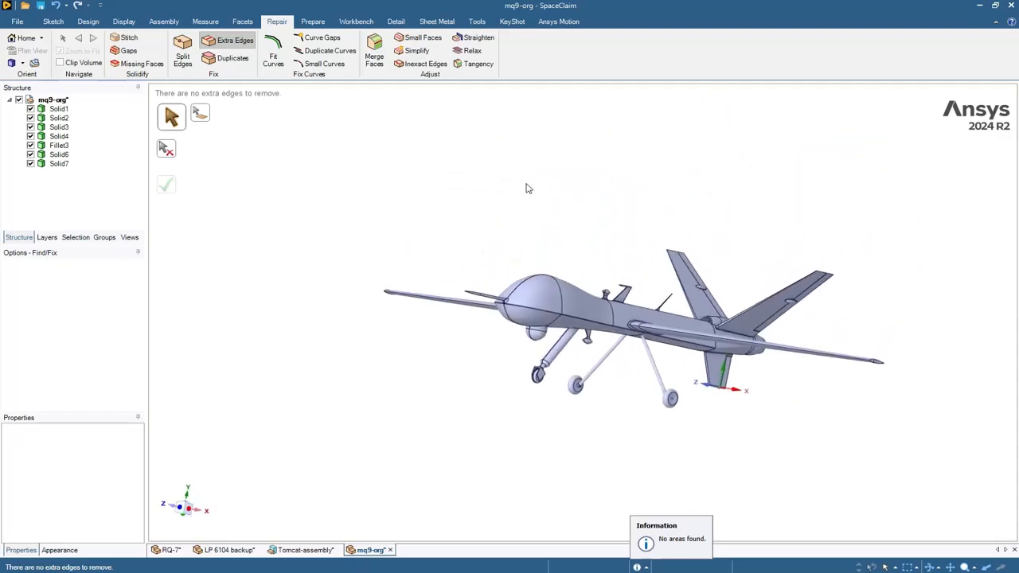
click(252, 62)
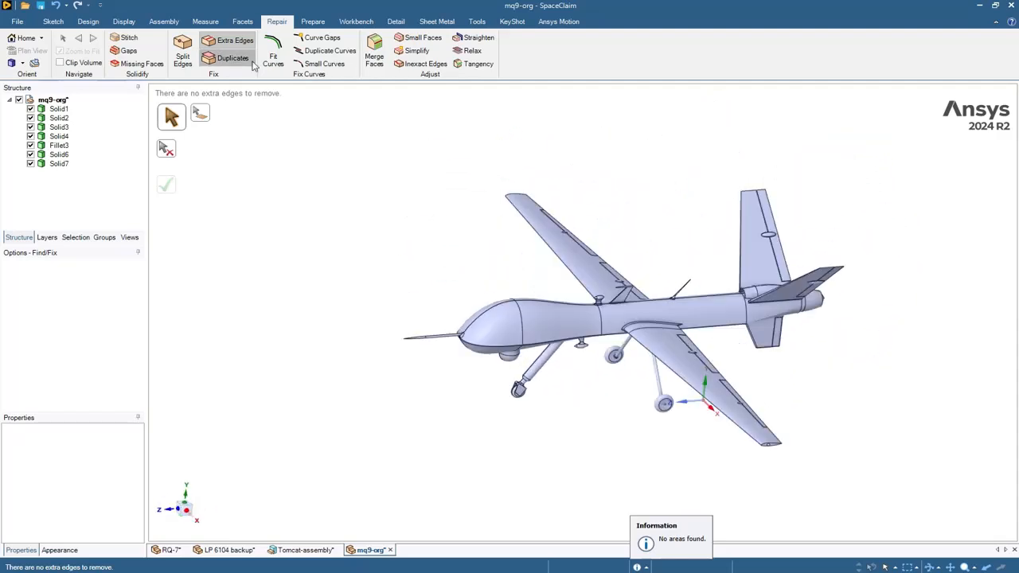
click(252, 64)
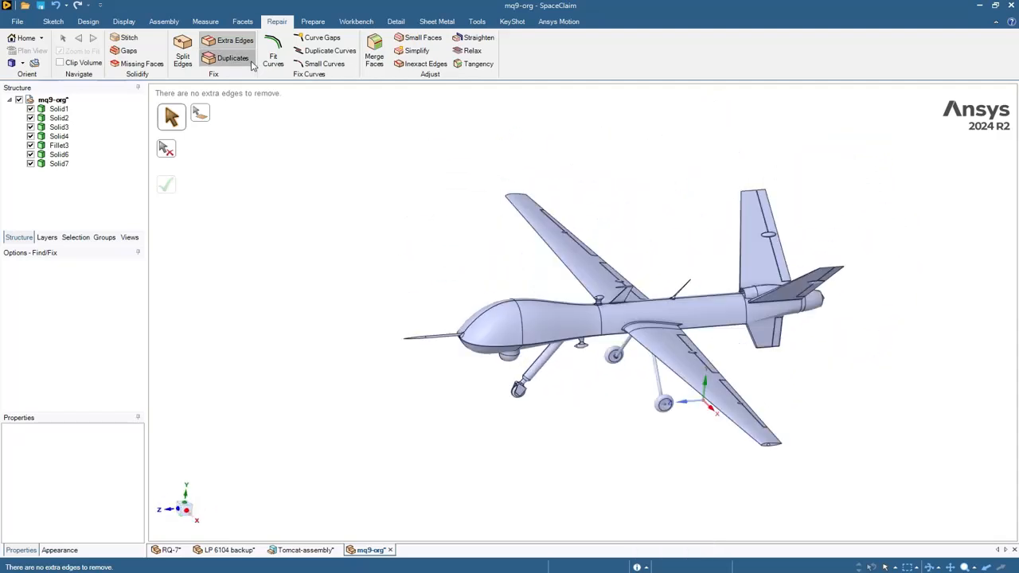
mouse_move(367, 231)
middle_down()
mouse_move(387, 218)
mouse_move(457, 236)
mouse_move(405, 229)
mouse_move(316, 183)
middle_up()
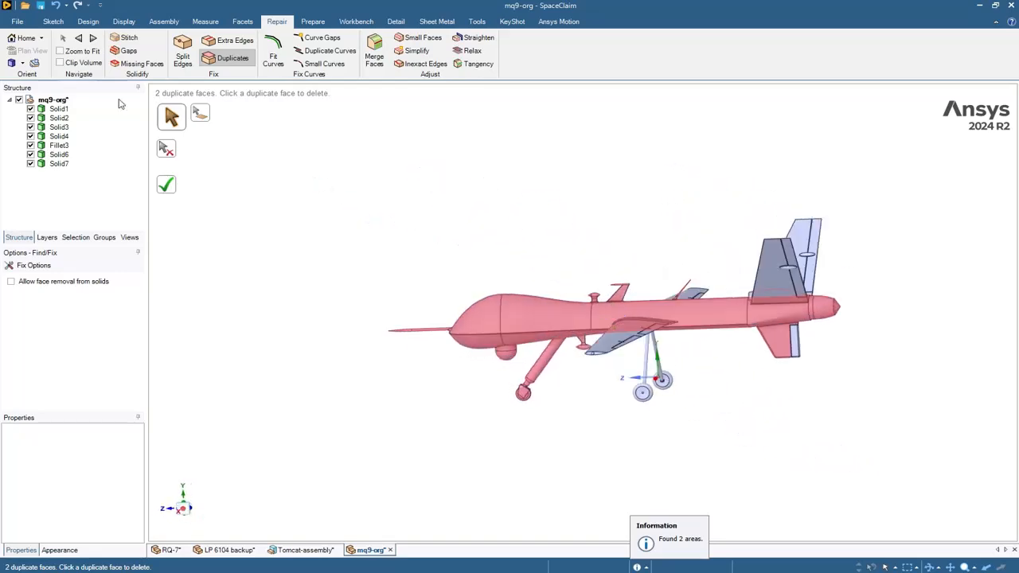
click(71, 52)
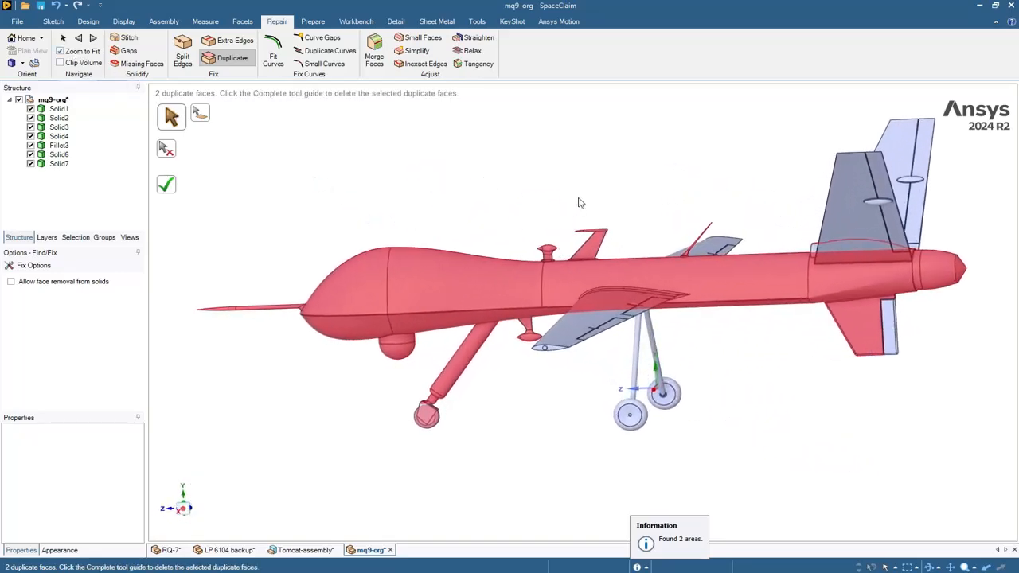
middle_drag(577, 200, 602, 147)
click(166, 185)
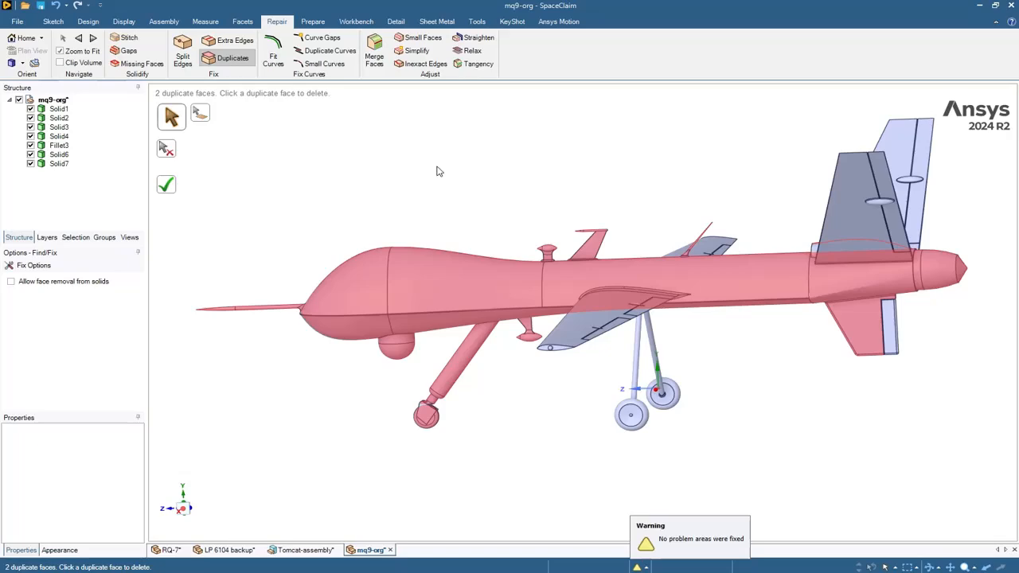
key(Escape)
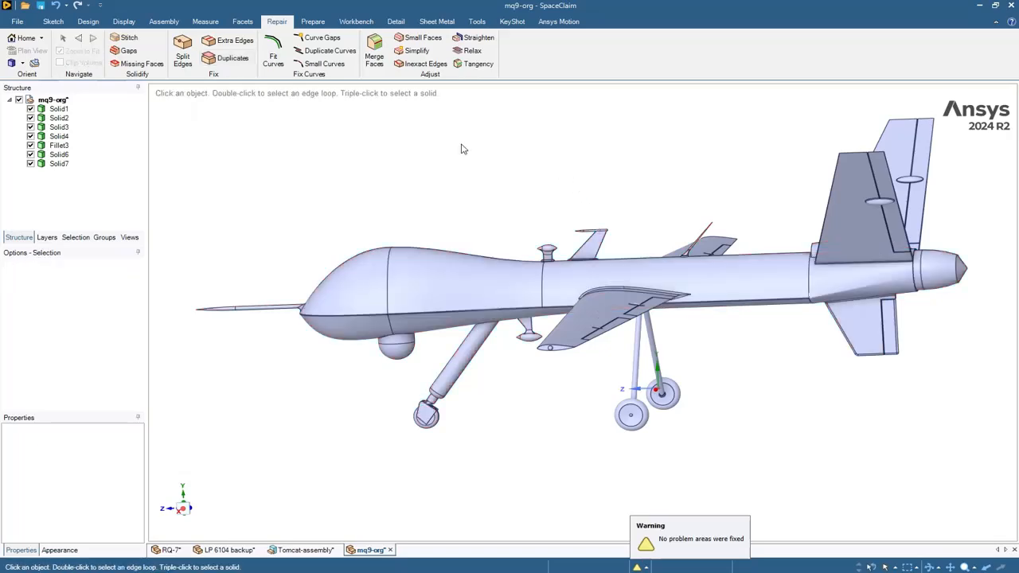
- Search the drone for small faces with Zoom to Fit and inspect the red sliver face
middle_drag(463, 149, 485, 273)
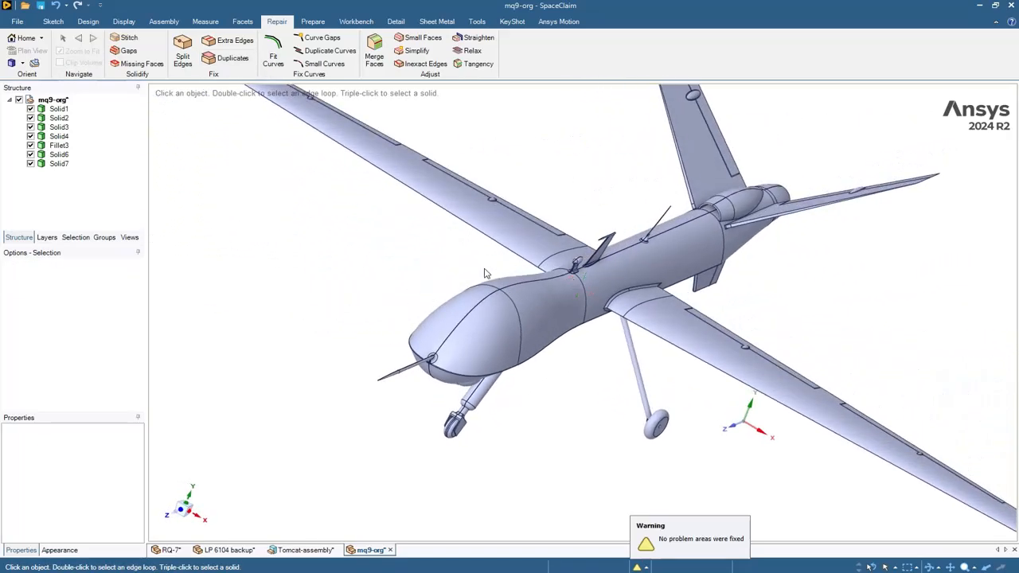
click(479, 308)
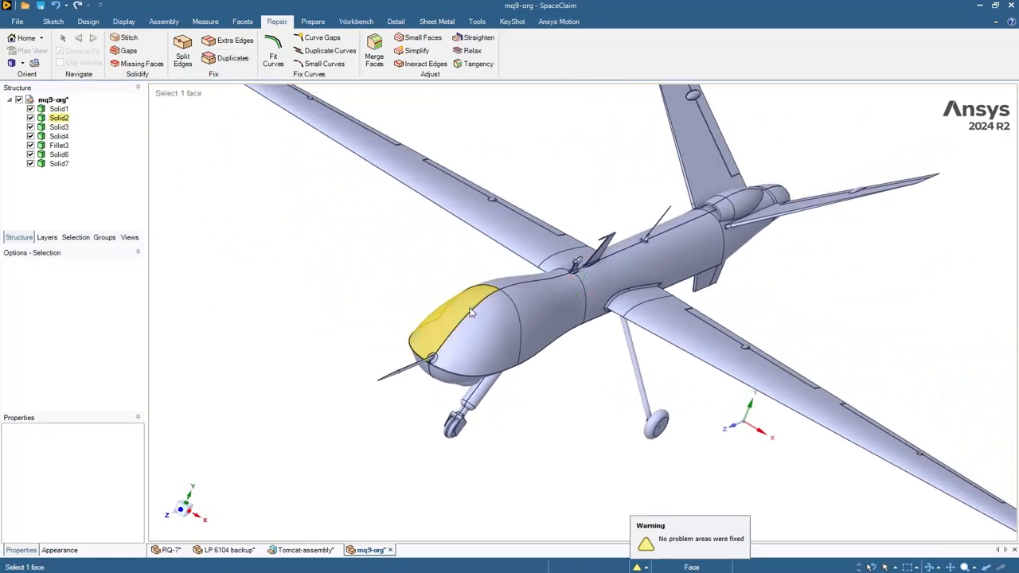
click(487, 150)
scroll(497, 159, down, 4)
scroll(487, 199, down, 1)
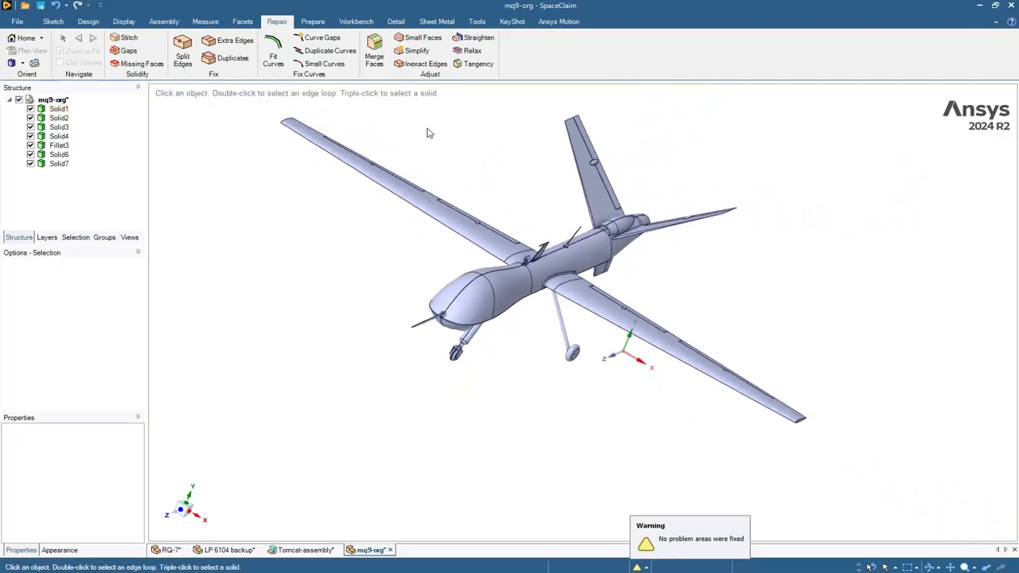
click(420, 39)
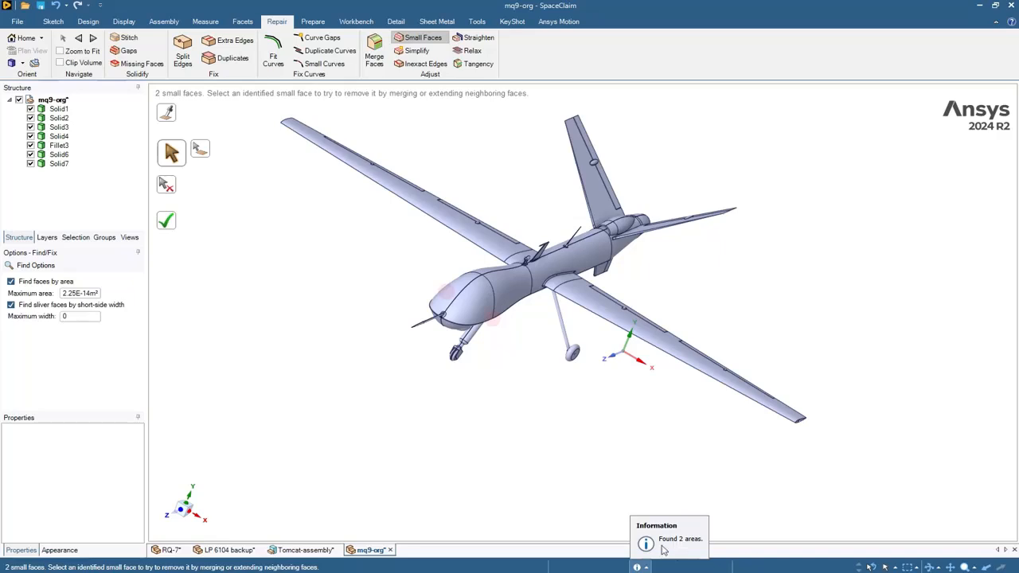
click(83, 52)
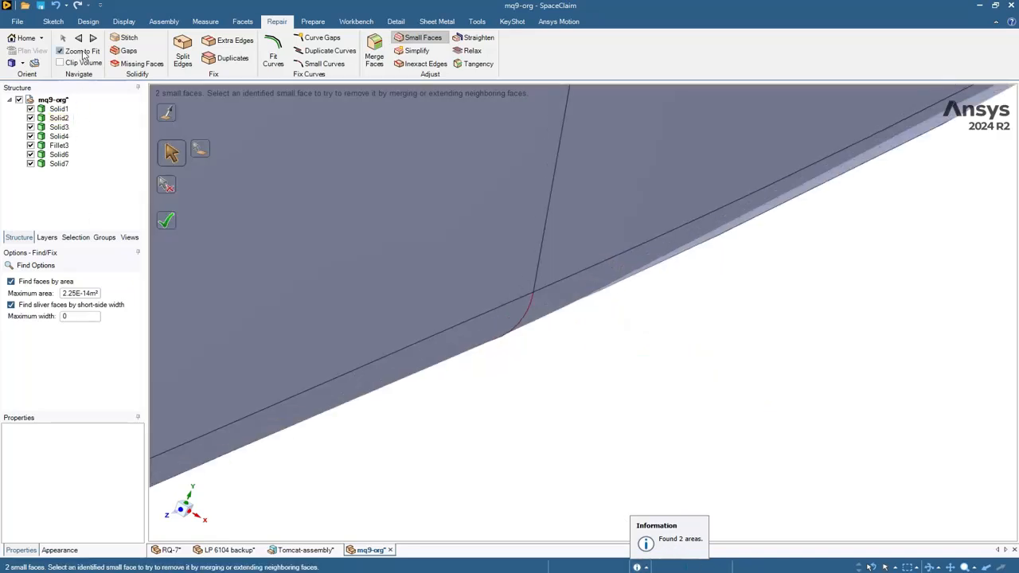
mouse_move(791, 369)
middle_down()
mouse_move(763, 347)
mouse_move(728, 355)
middle_up()
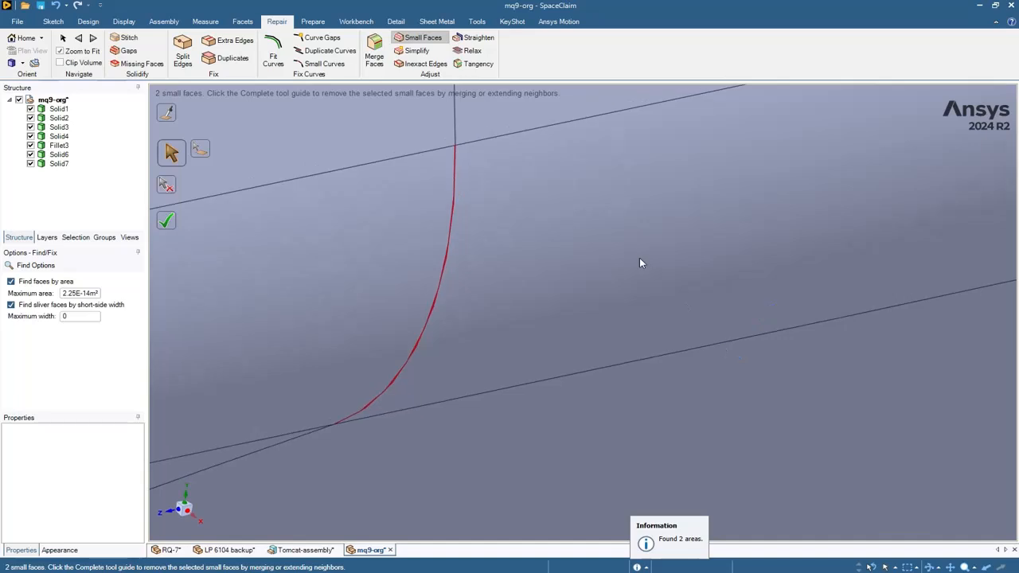
shift+middle_drag(642, 260, 695, 314)
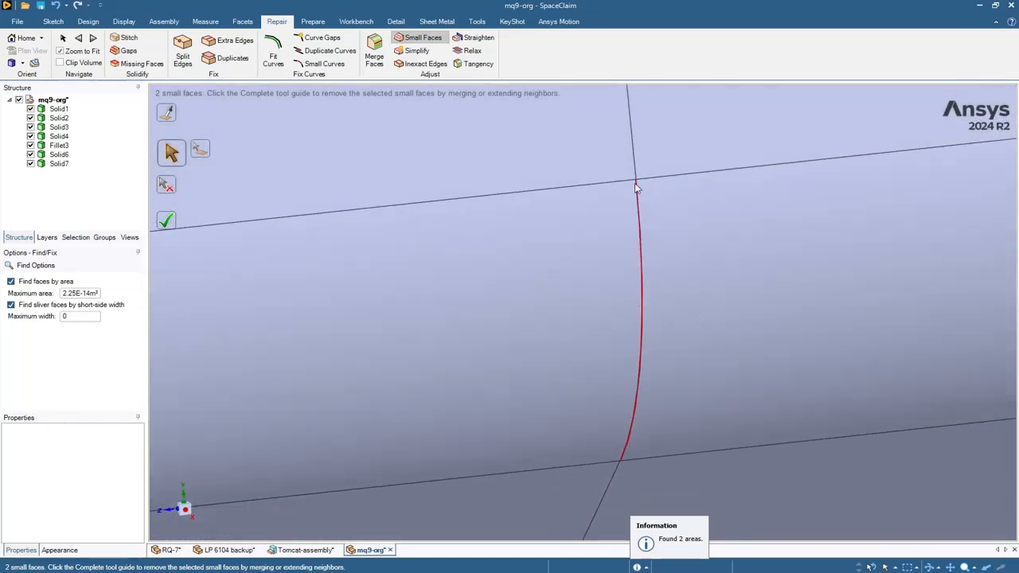
scroll(643, 208, up, 10)
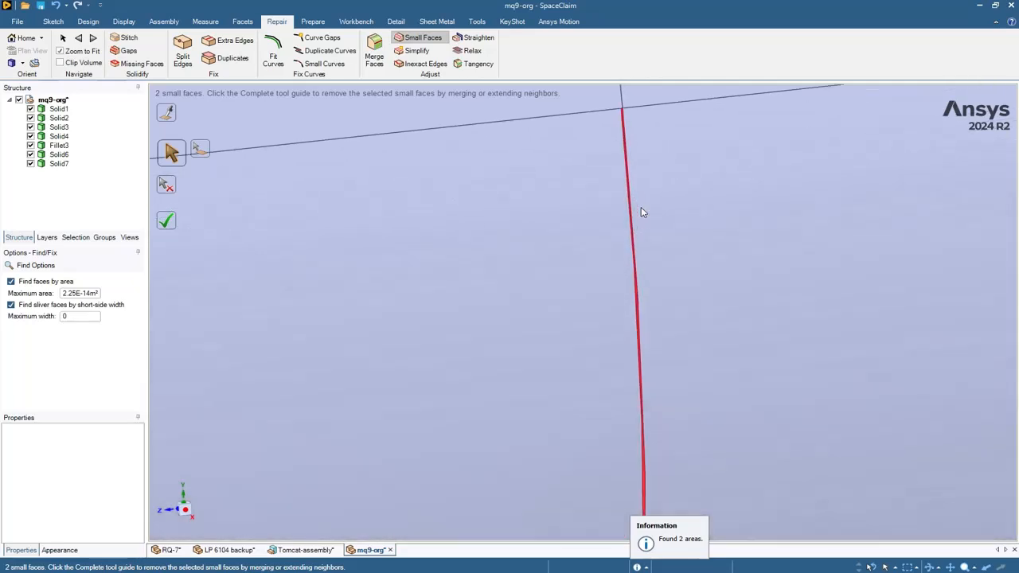
scroll(612, 170, up, 5)
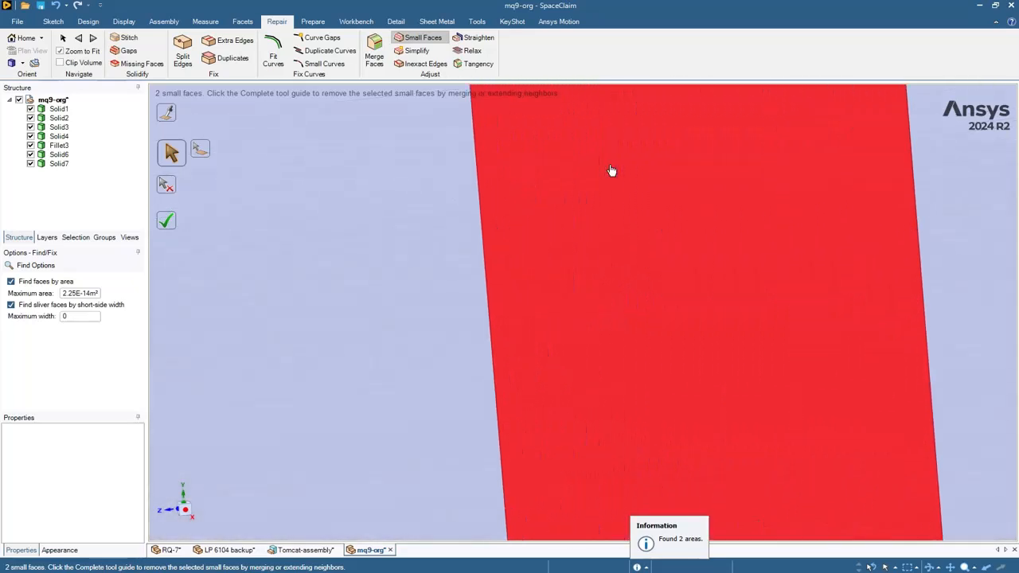
scroll(683, 179, down, 5)
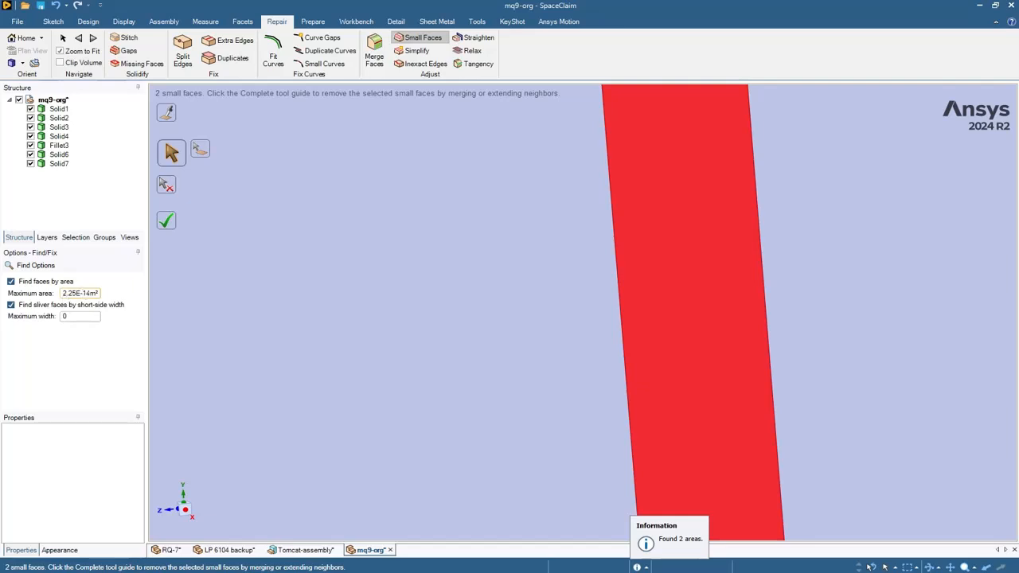
- Raise the small-face maximum area stepwise from 1E-13 to 1E-10 m²
click(87, 293)
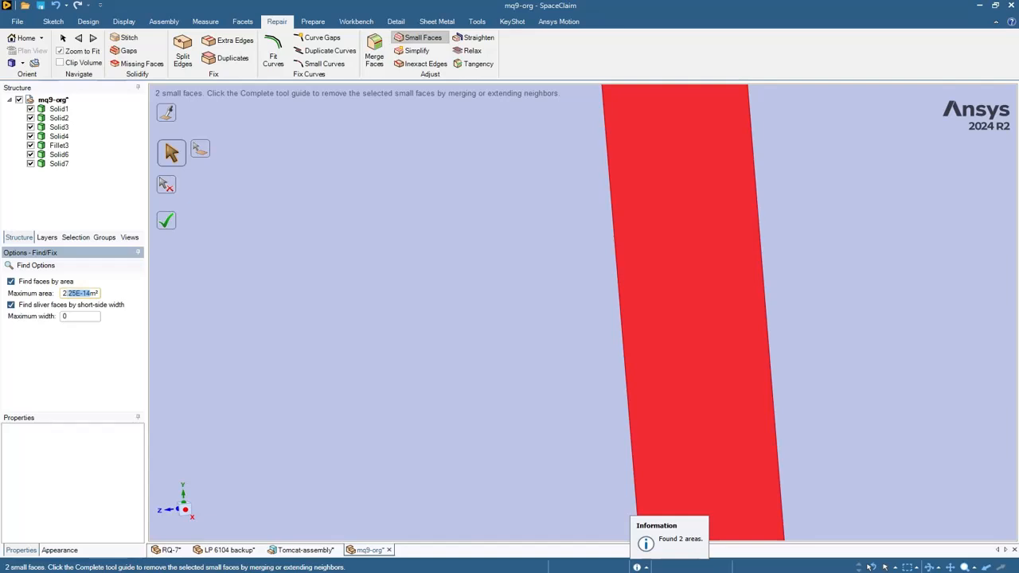
click(74, 293)
text(1E-13)
key(Return)
scroll(624, 332, down, 5)
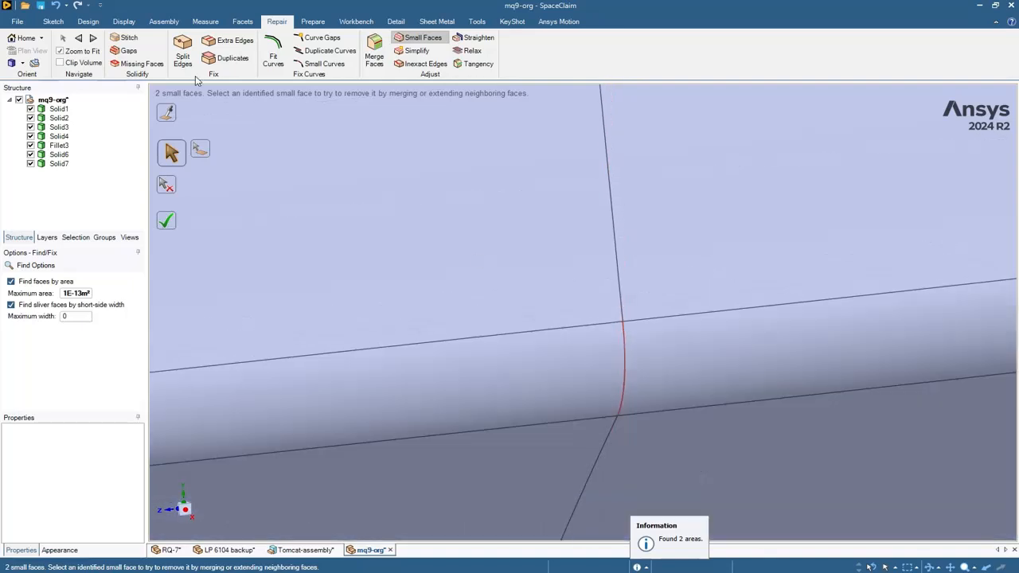
click(93, 38)
click(68, 294)
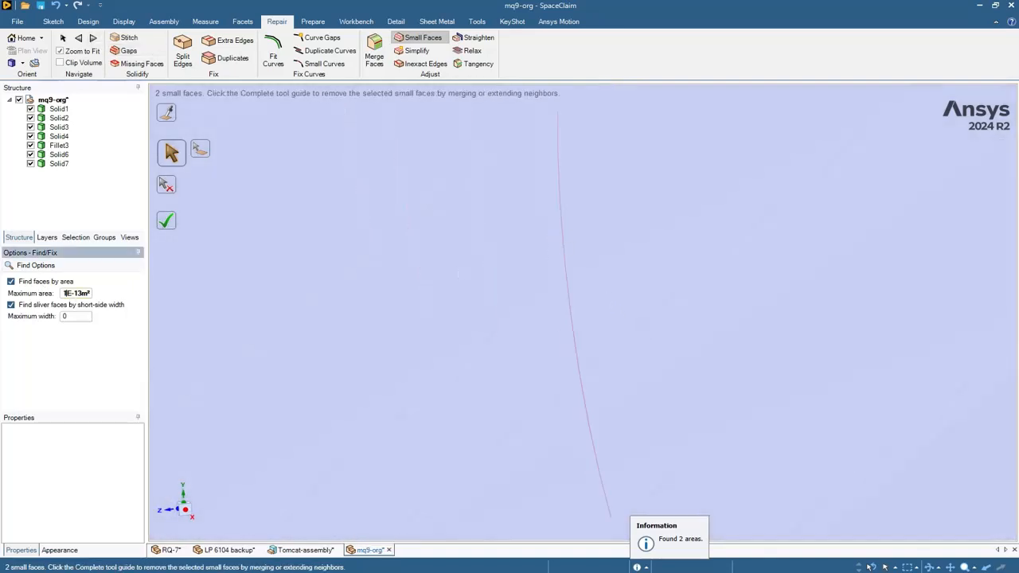
text(0)
key(Return)
click(68, 294)
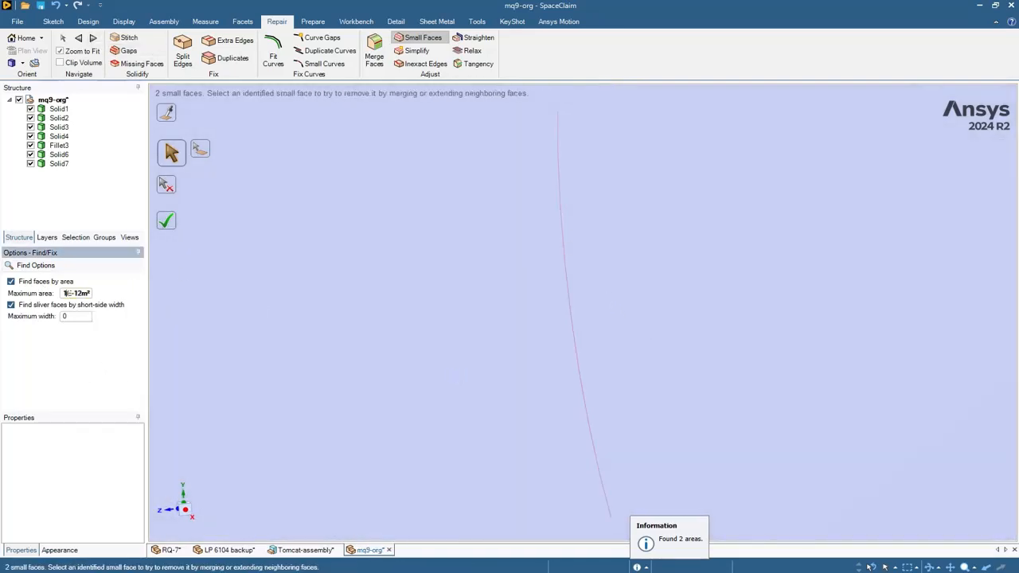
text(00)
key(Return)
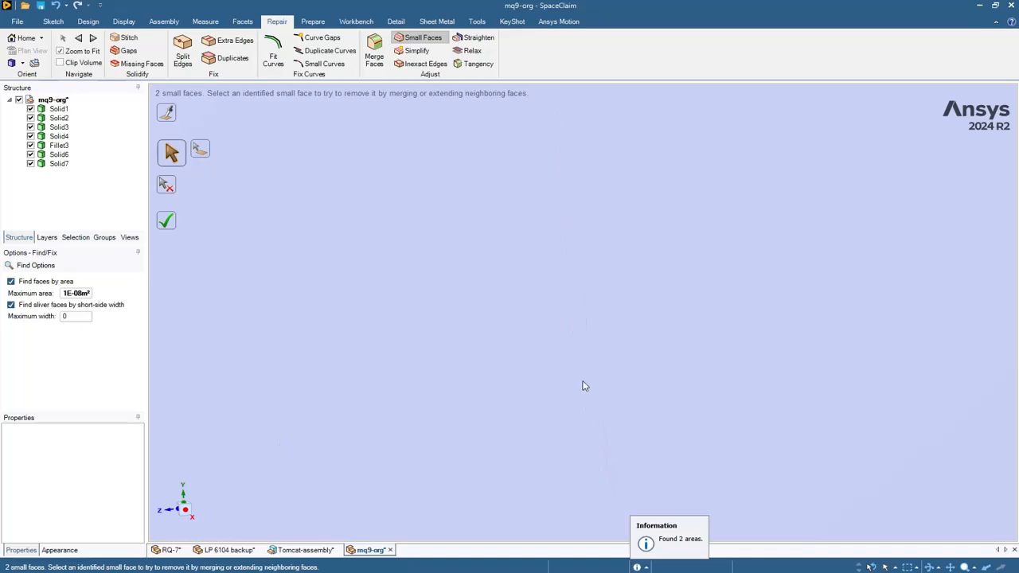
- Remove both tiny sliver faces from the fuselage and exit the small-face repair
click(82, 53)
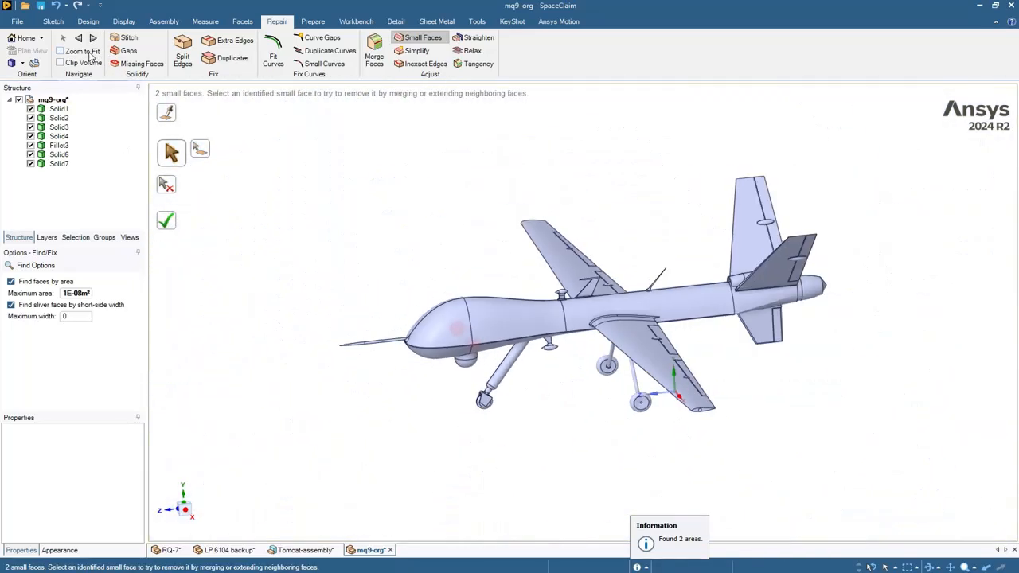
click(90, 54)
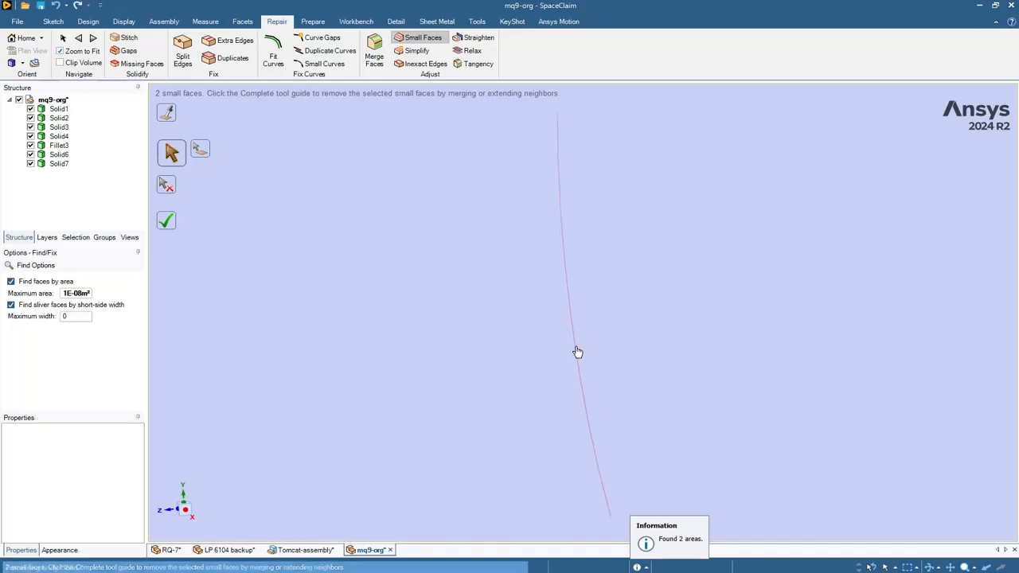
click(576, 354)
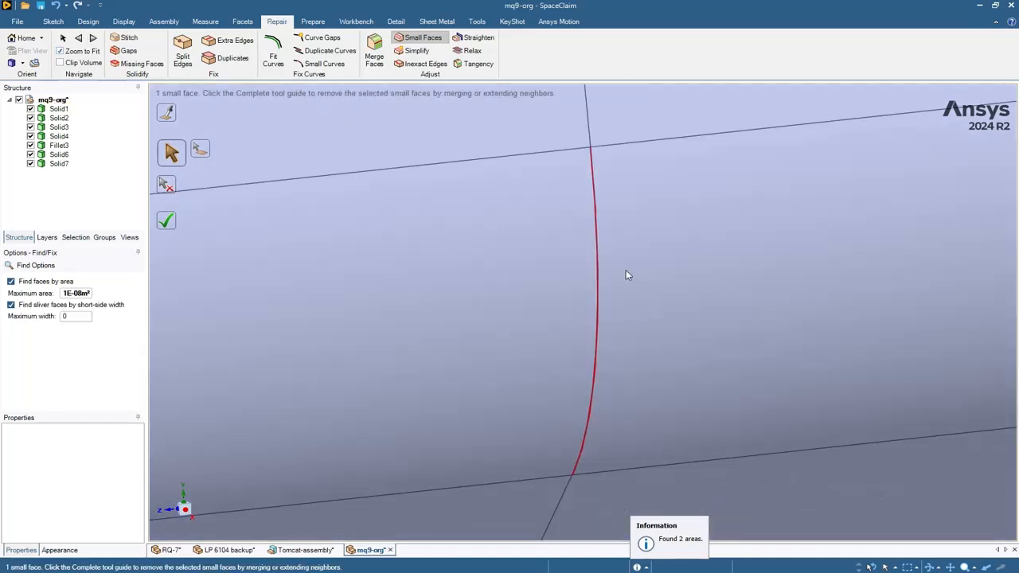
scroll(621, 266, up, 5)
click(539, 265)
scroll(537, 273, down, 3)
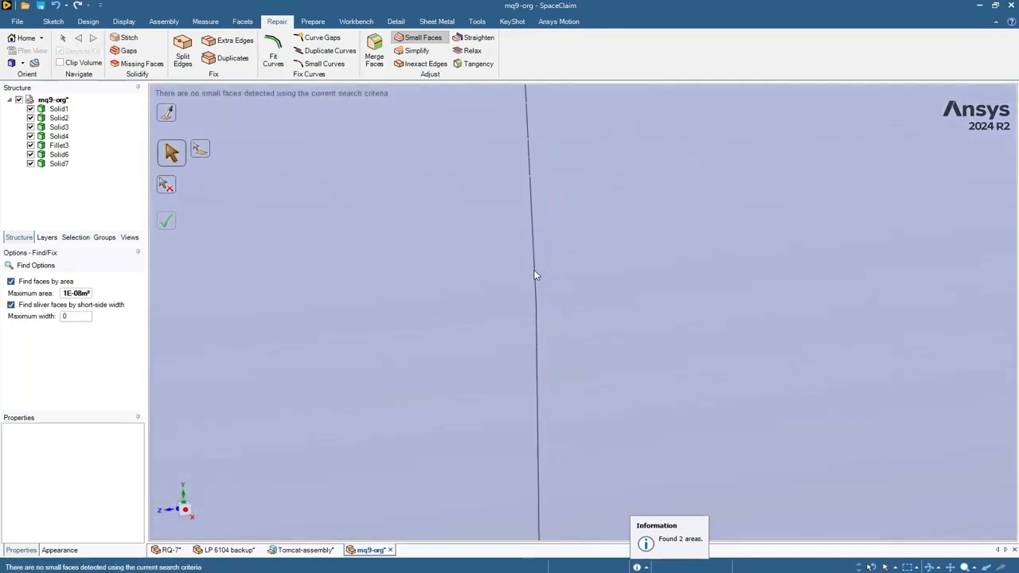
scroll(501, 370, down, 5)
key(Escape)
scroll(477, 301, down, 10)
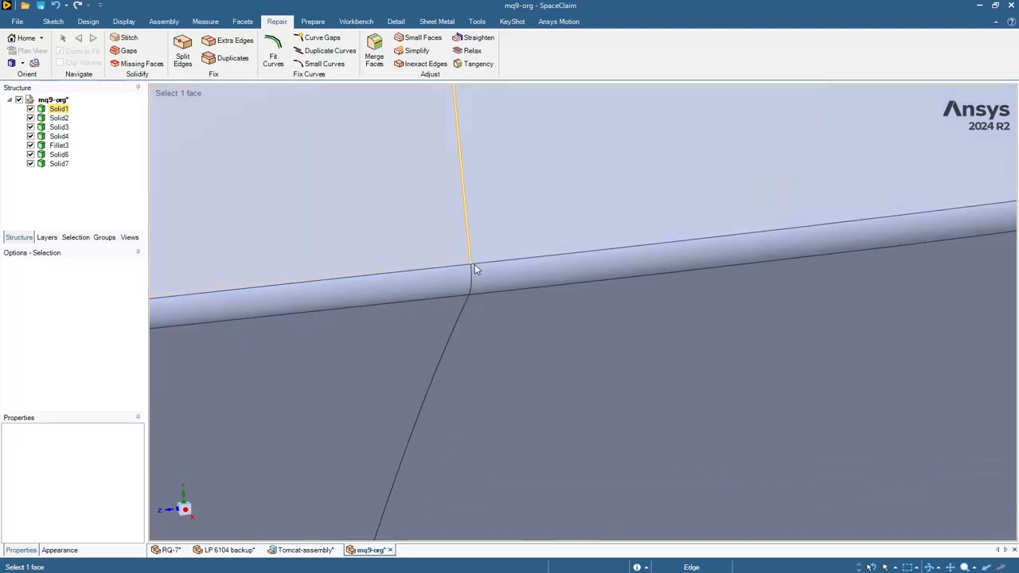
- Run the Extra Edges check, which finds none, then detect the drone's 192 inexact edges
scroll(483, 281, down, 4)
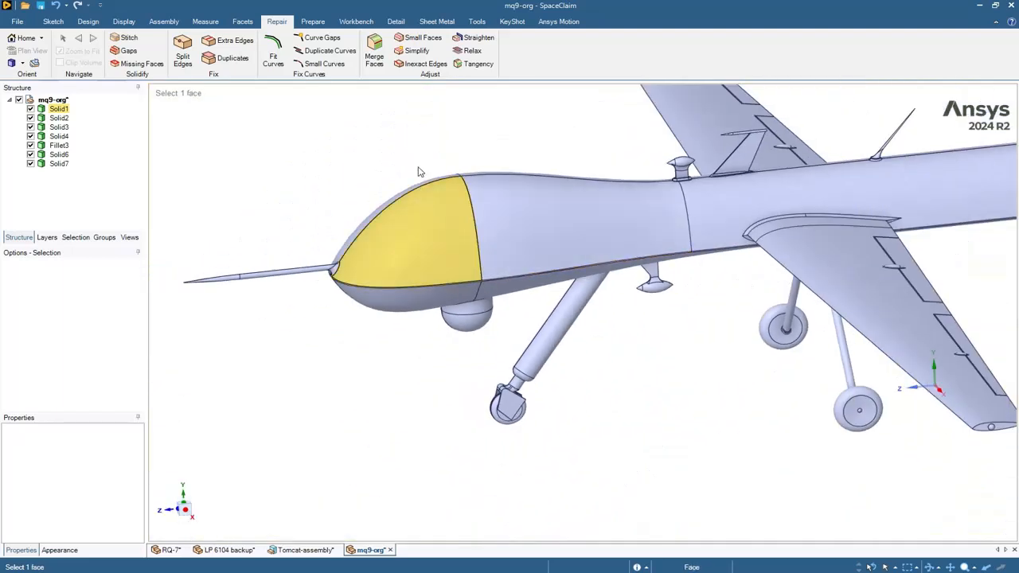
click(241, 42)
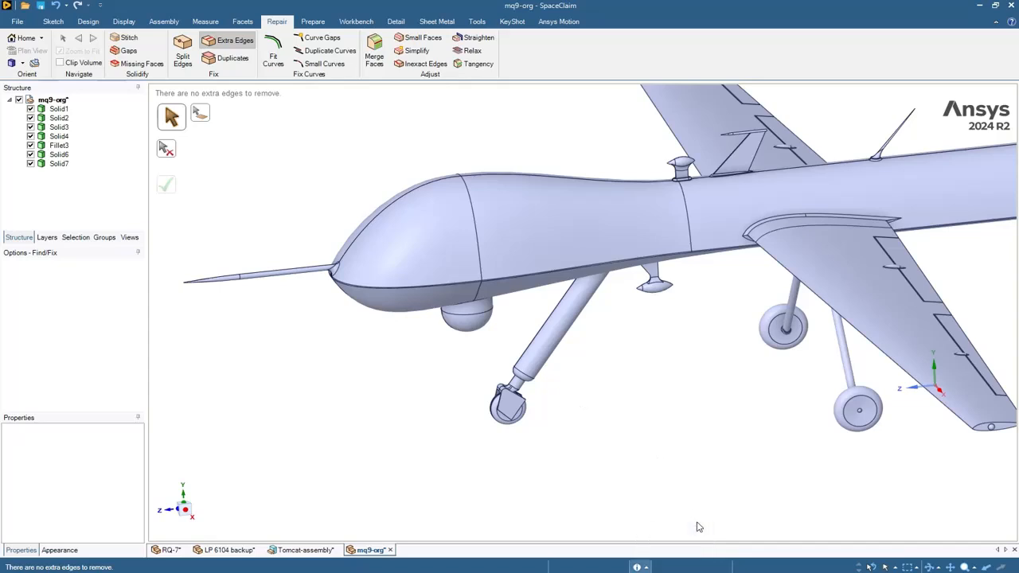
click(427, 64)
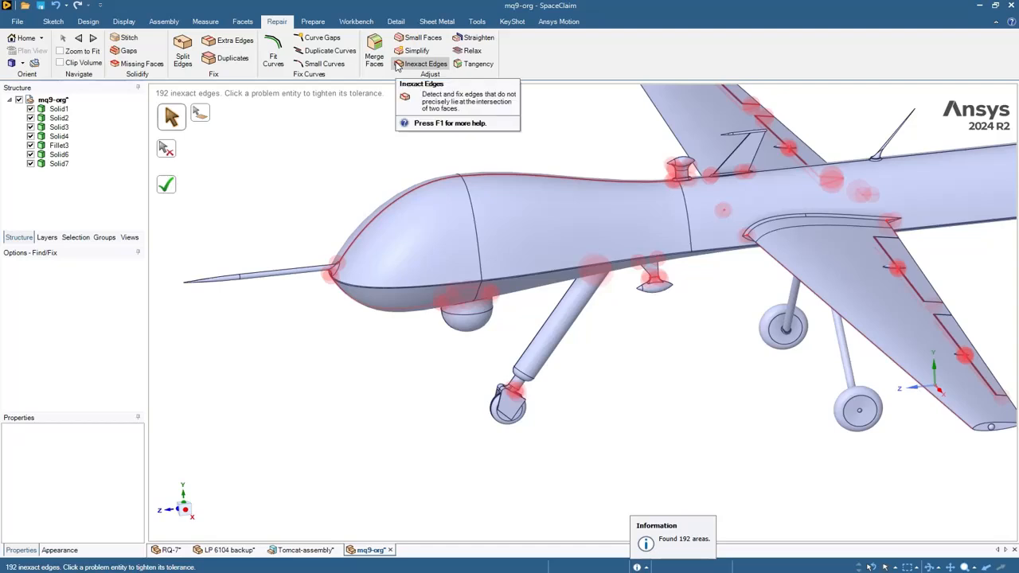
- Tighten several red wing inexact edges individually, then fix all the rest so none remain
click(80, 53)
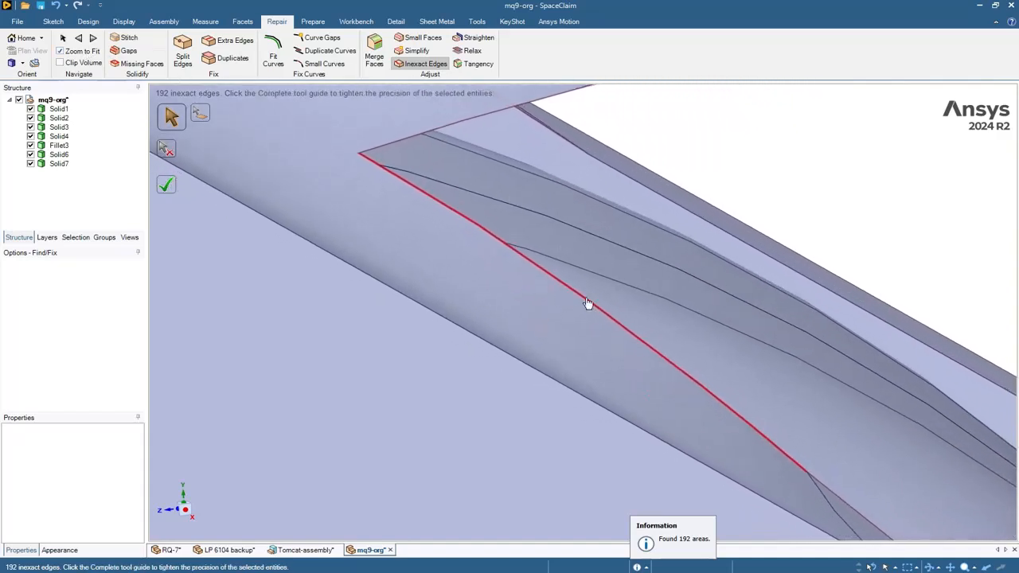
click(586, 303)
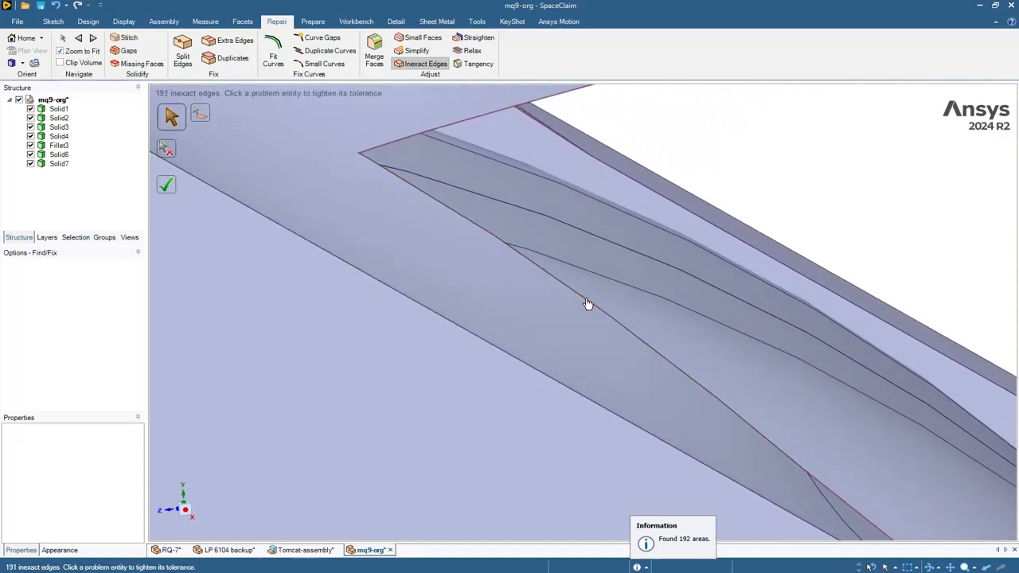
click(452, 125)
click(94, 39)
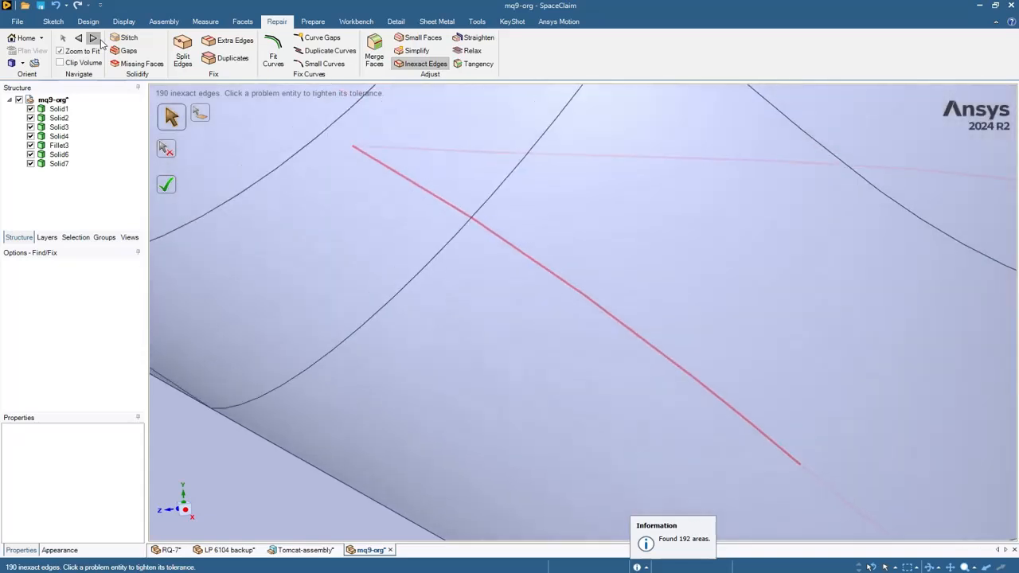
click(482, 232)
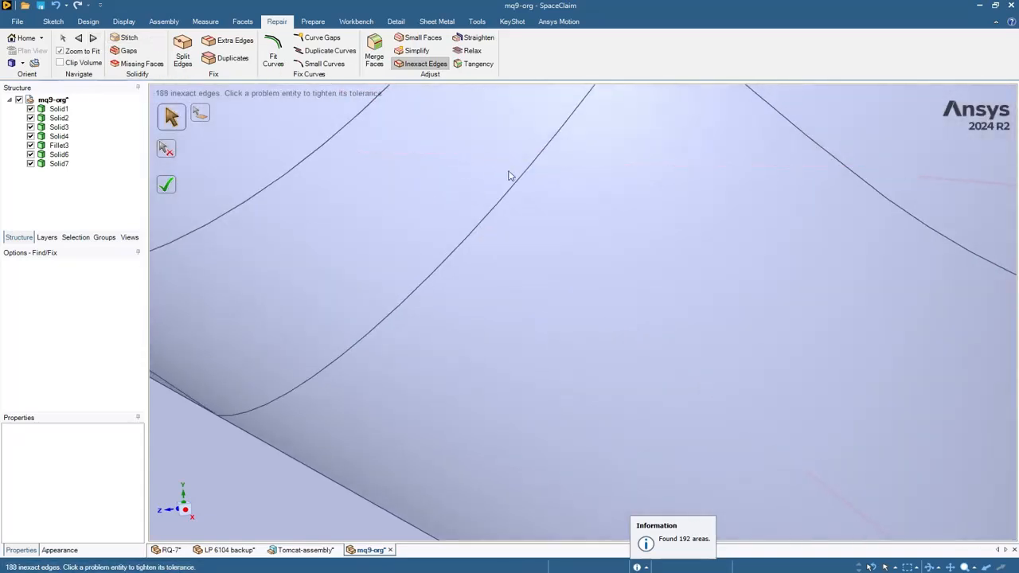
click(693, 412)
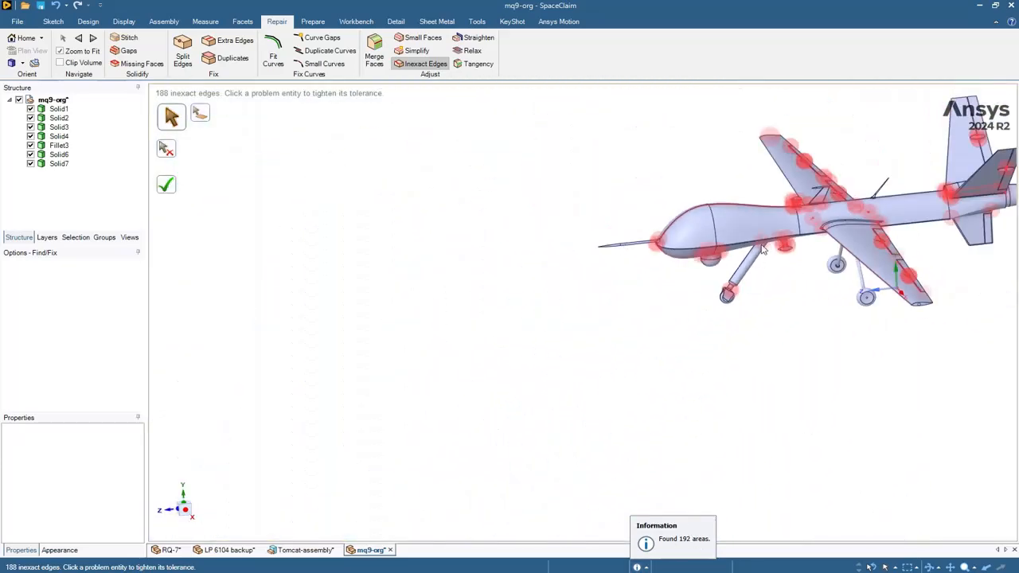
click(166, 189)
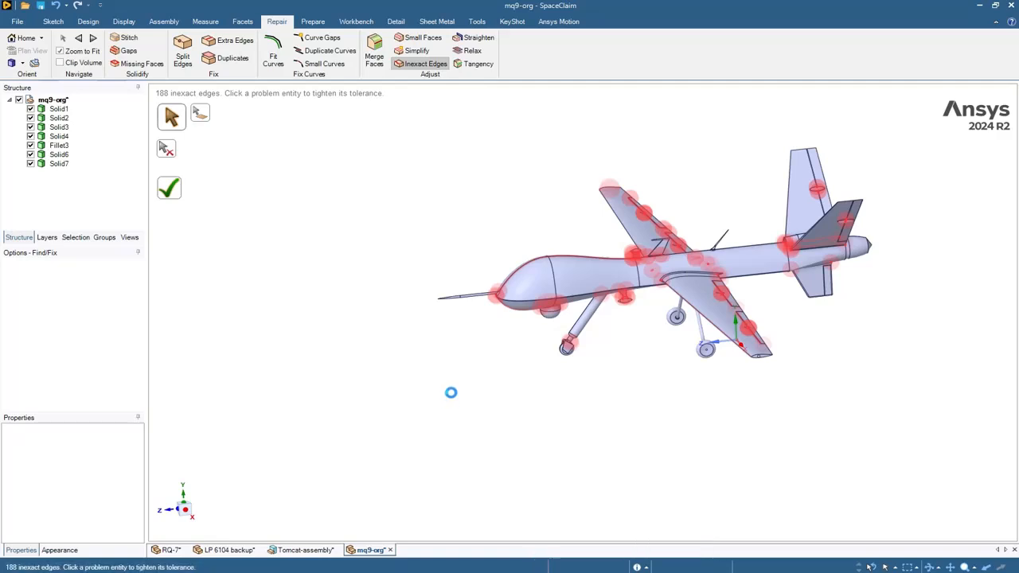
- Find the drone's simplifiable spline faces, inspect the tail pod, and simplify all of them
click(415, 54)
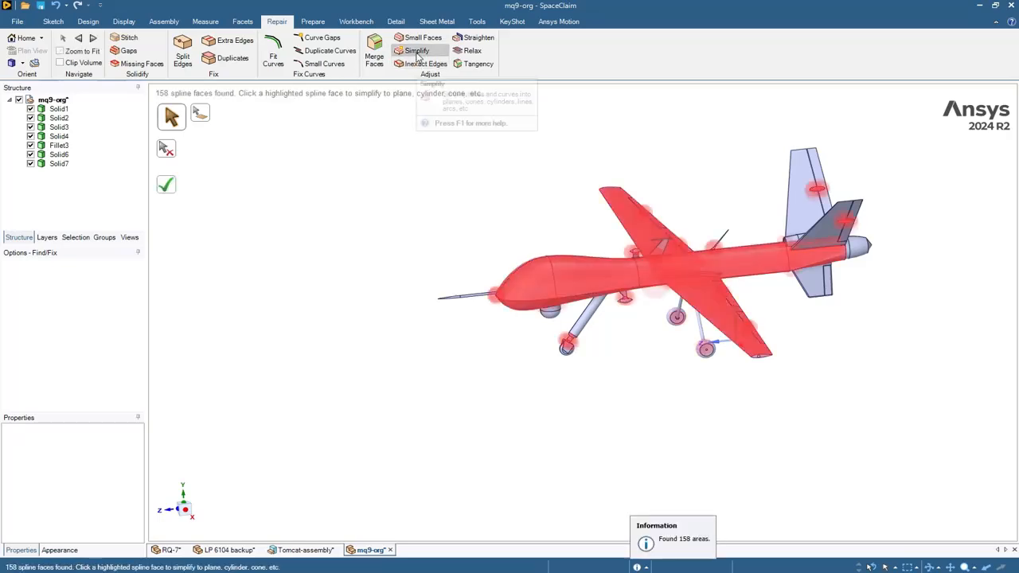
middle_drag(497, 197, 594, 262)
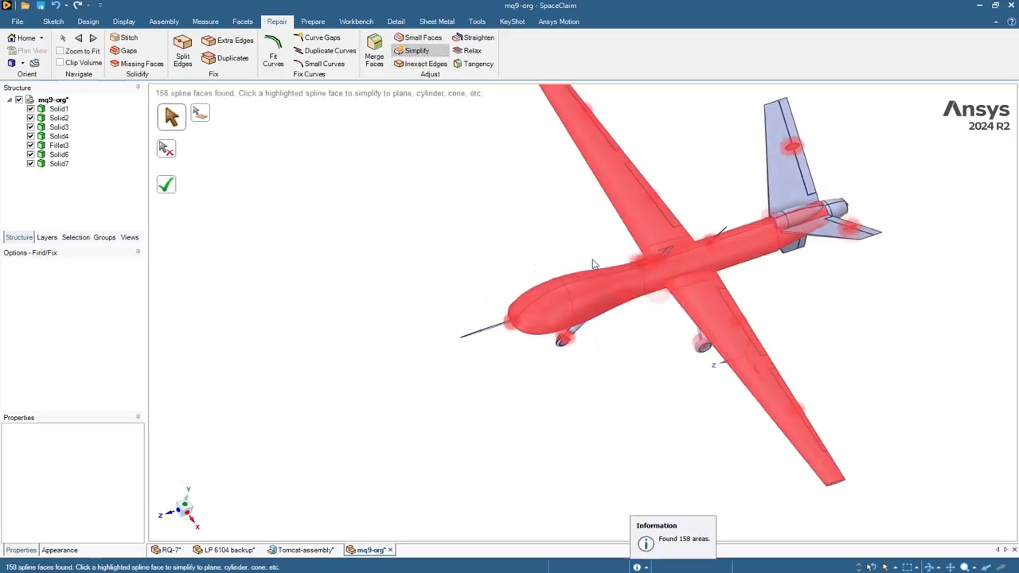
scroll(907, 195, up, 5)
scroll(773, 245, up, 5)
middle_drag(759, 261, 760, 279)
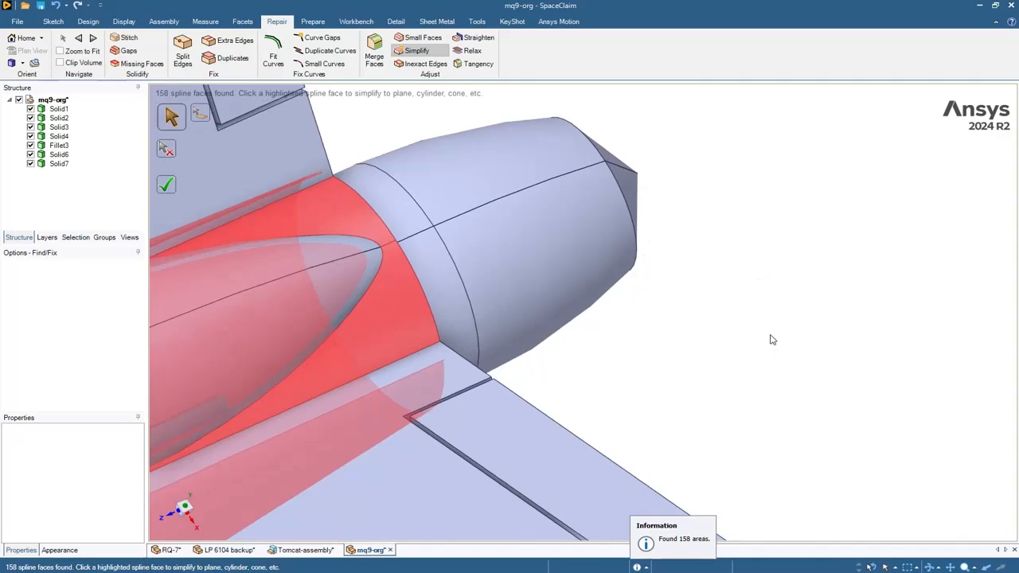
shift+middle_drag(772, 339, 667, 65)
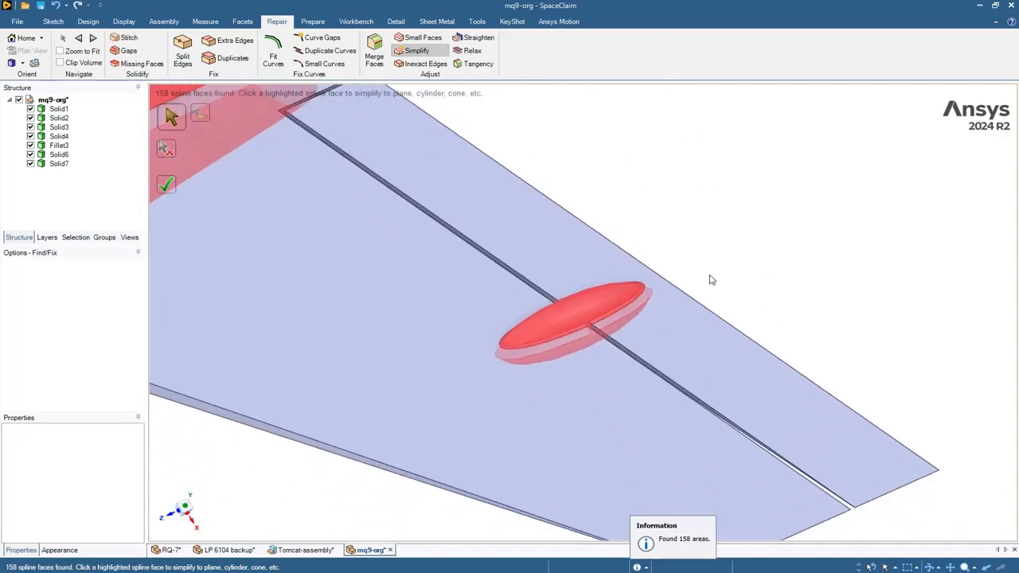
mouse_move(709, 279)
middle_down()
mouse_move(714, 228)
mouse_move(671, 234)
mouse_move(691, 285)
middle_up()
scroll(632, 273, up, 5)
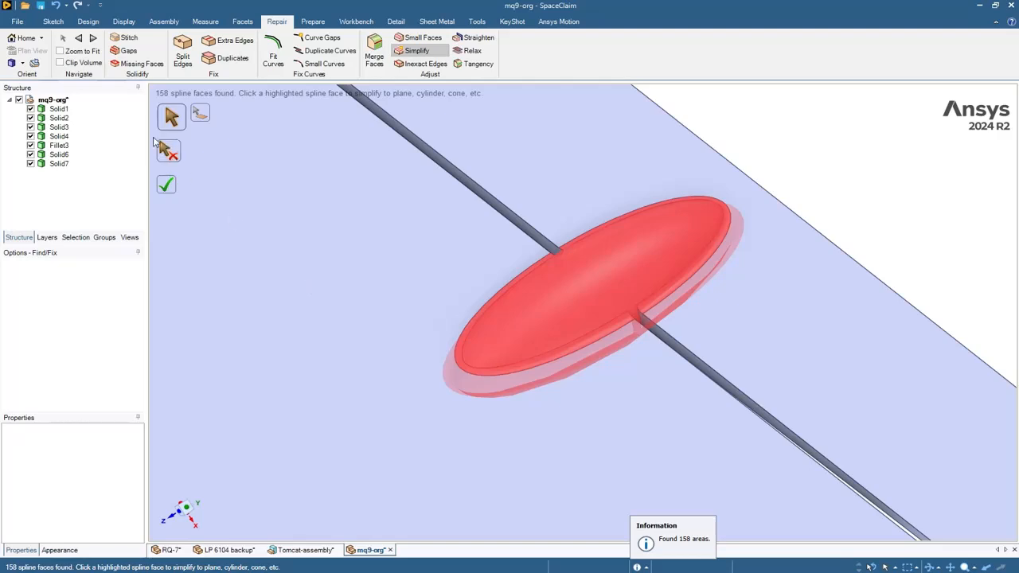
click(87, 52)
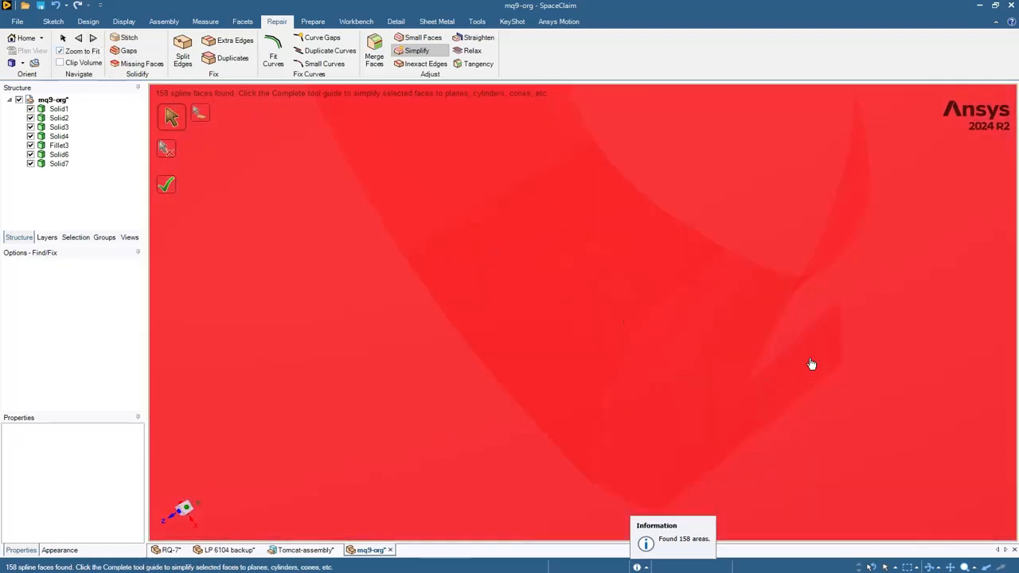
scroll(753, 358, down, 10)
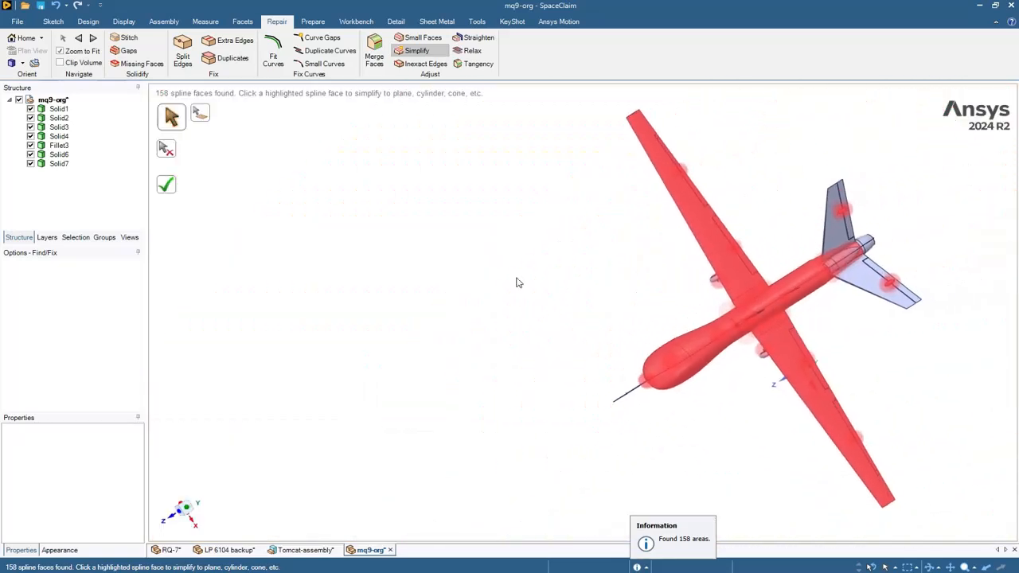
click(166, 188)
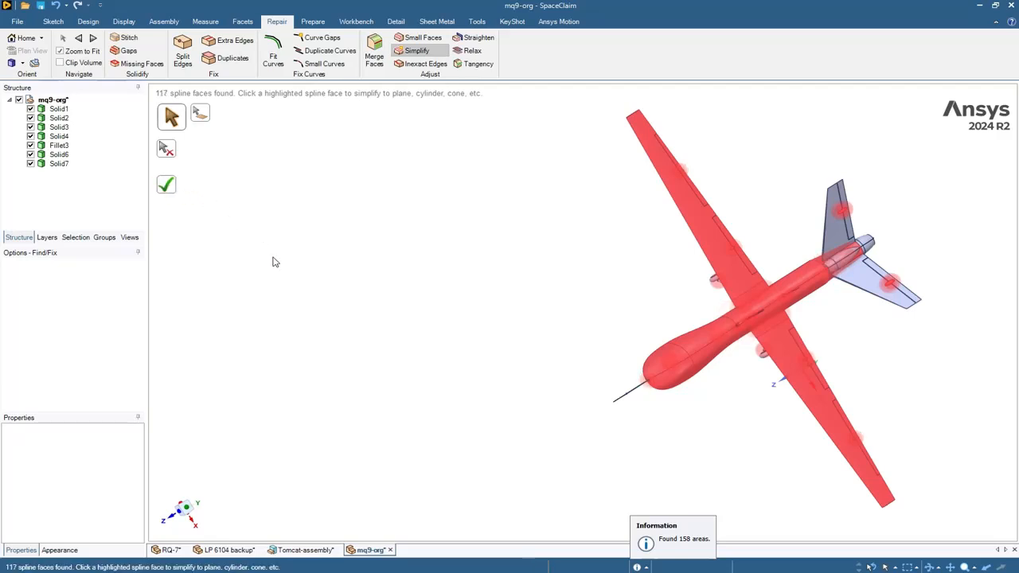
click(672, 547)
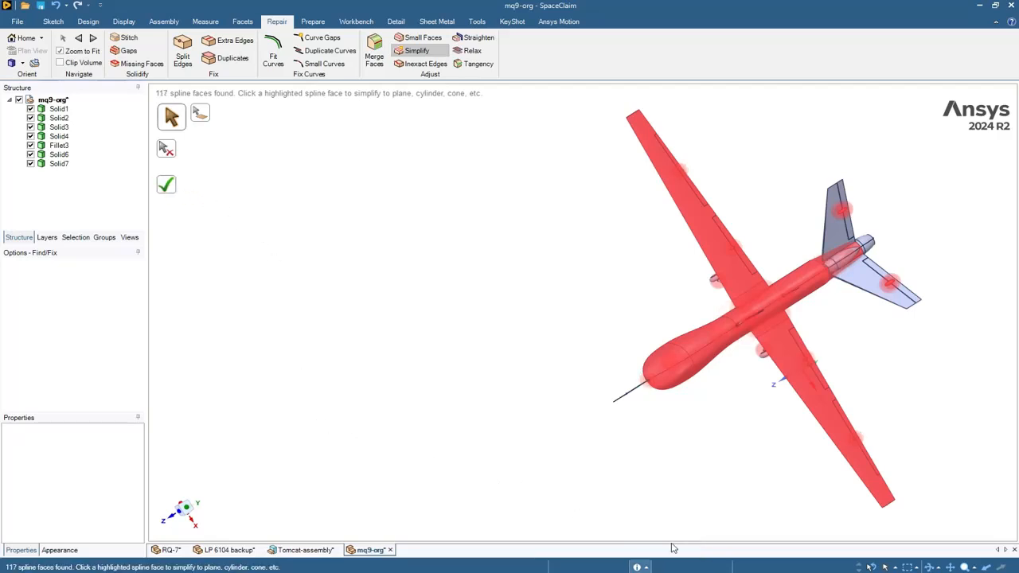
key(Escape)
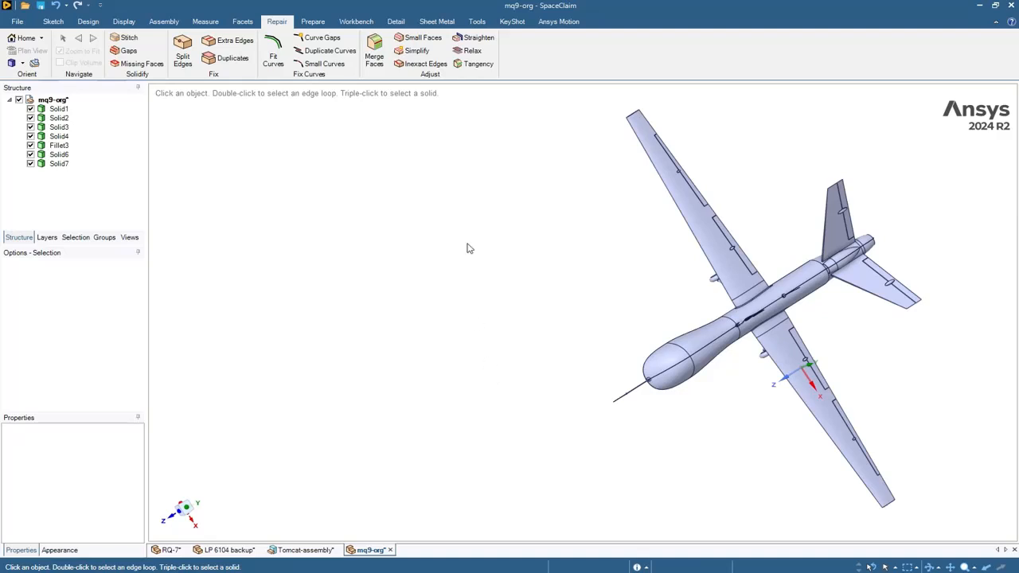
- Rerun Simplify on the remaining spline faces, then return to an angled overview
click(415, 52)
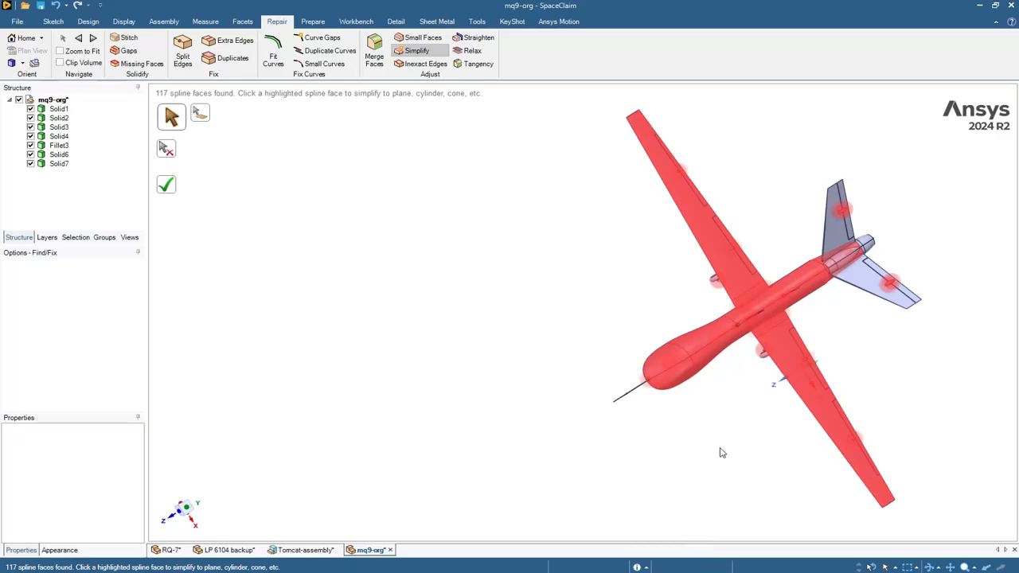
middle_drag(721, 451, 647, 303)
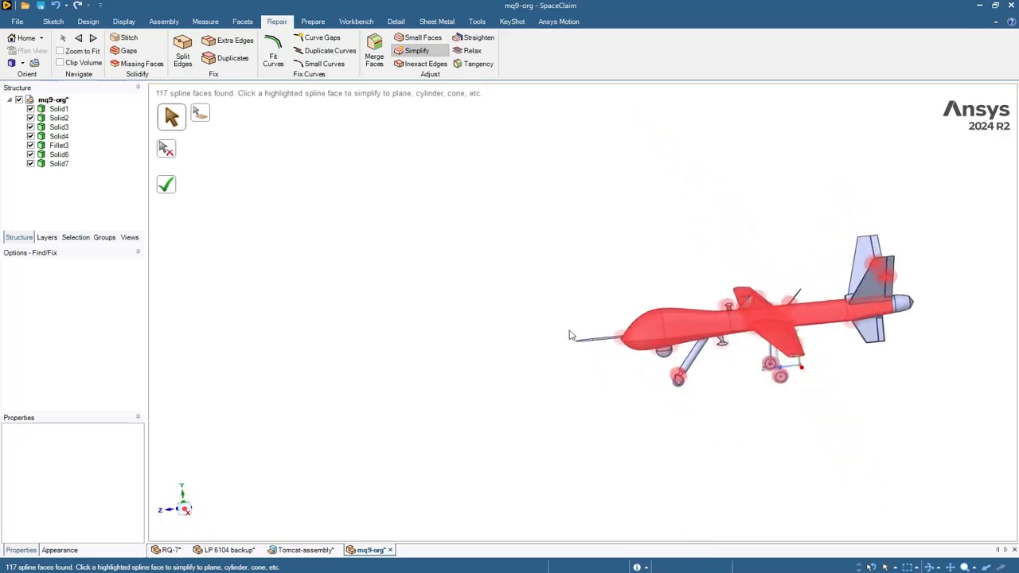
click(168, 188)
key(Escape)
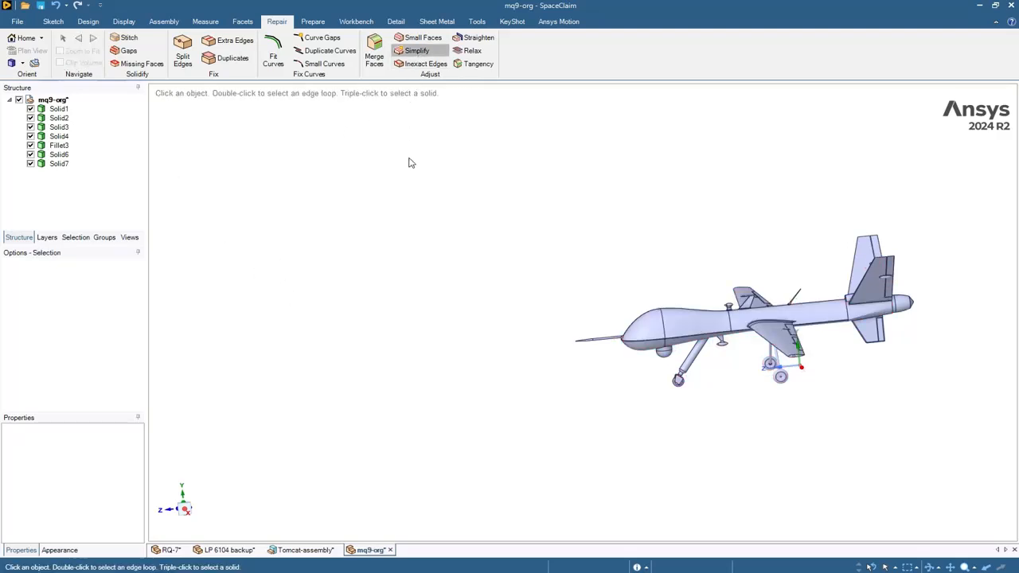
key(Escape)
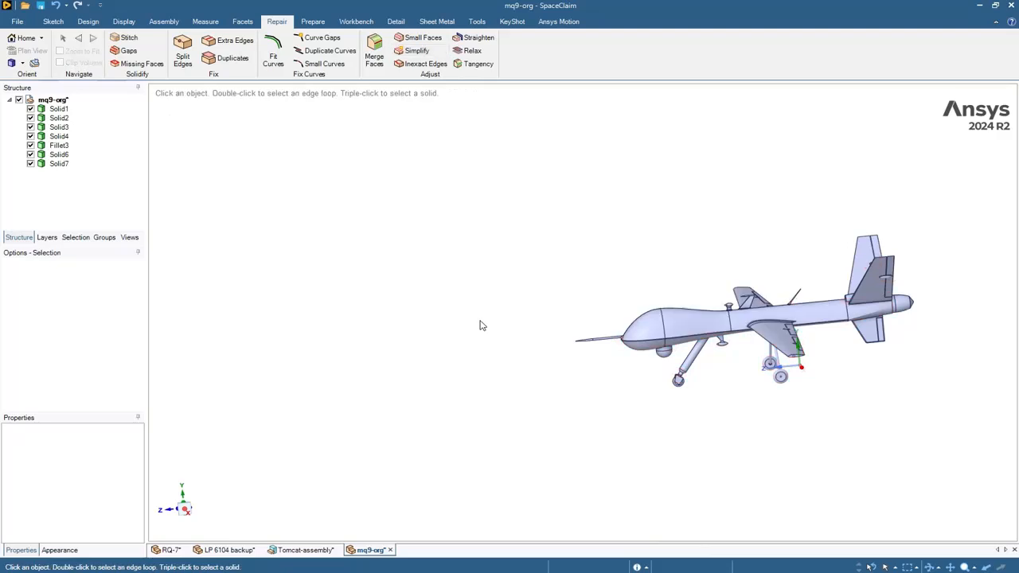
scroll(757, 233, up, 3)
key(ctrl+z)
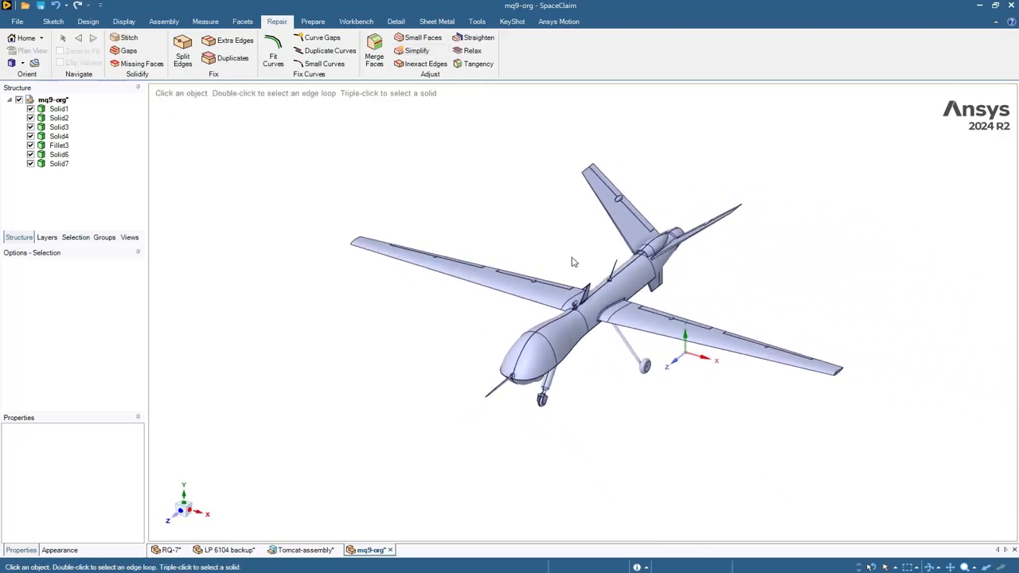
scroll(514, 199, up, 3)
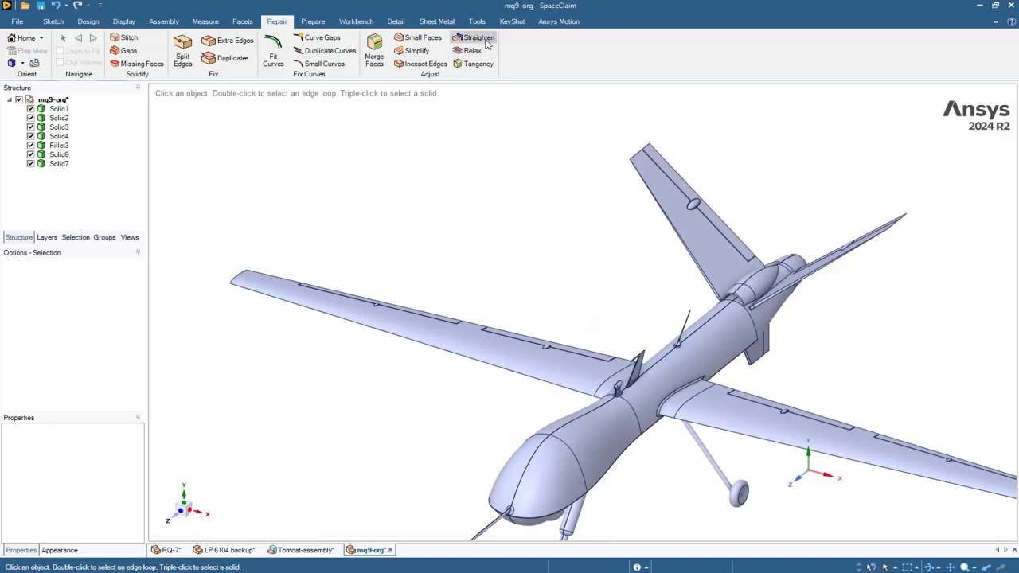
click(477, 38)
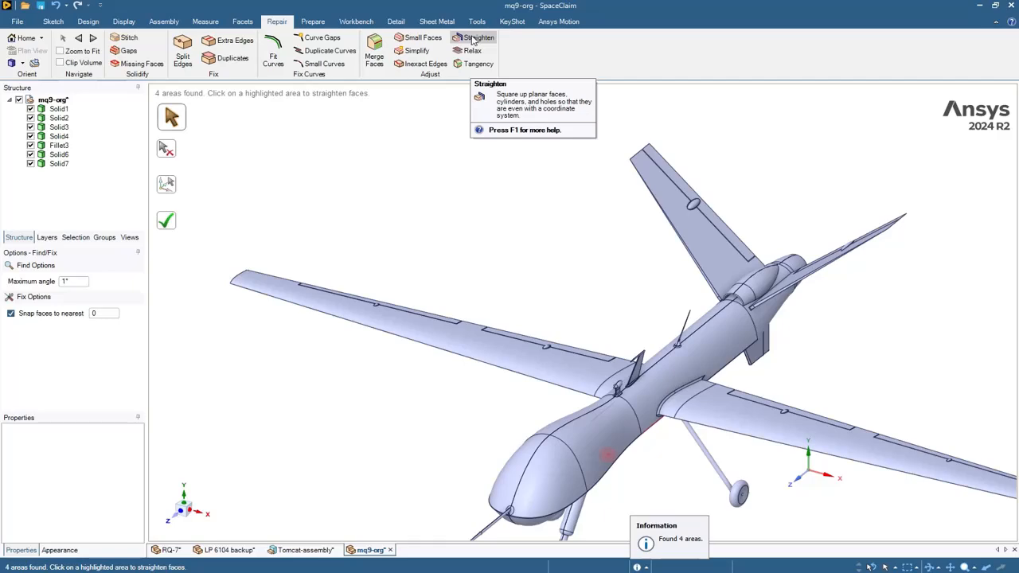
click(80, 52)
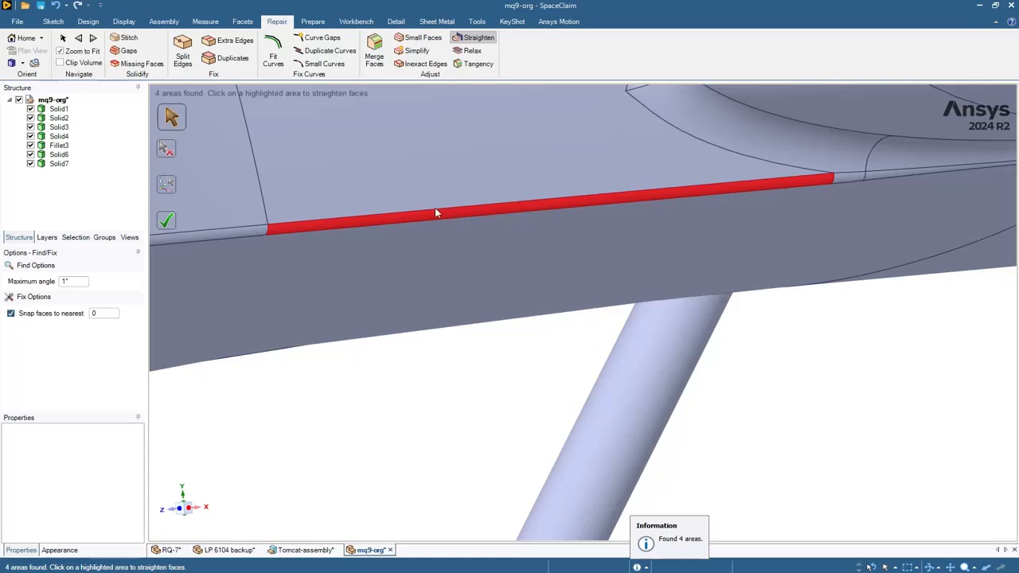
click(305, 229)
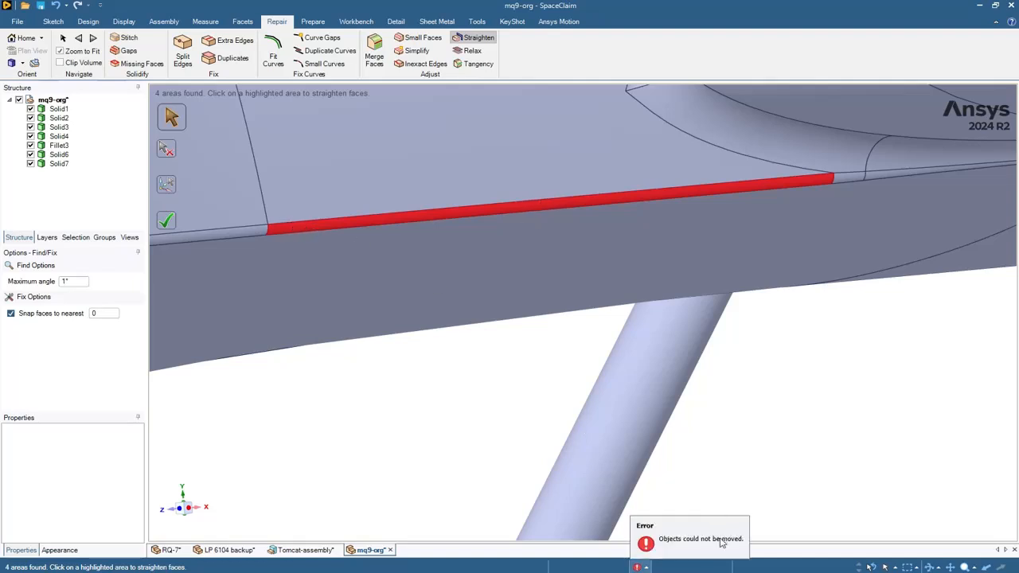
click(697, 546)
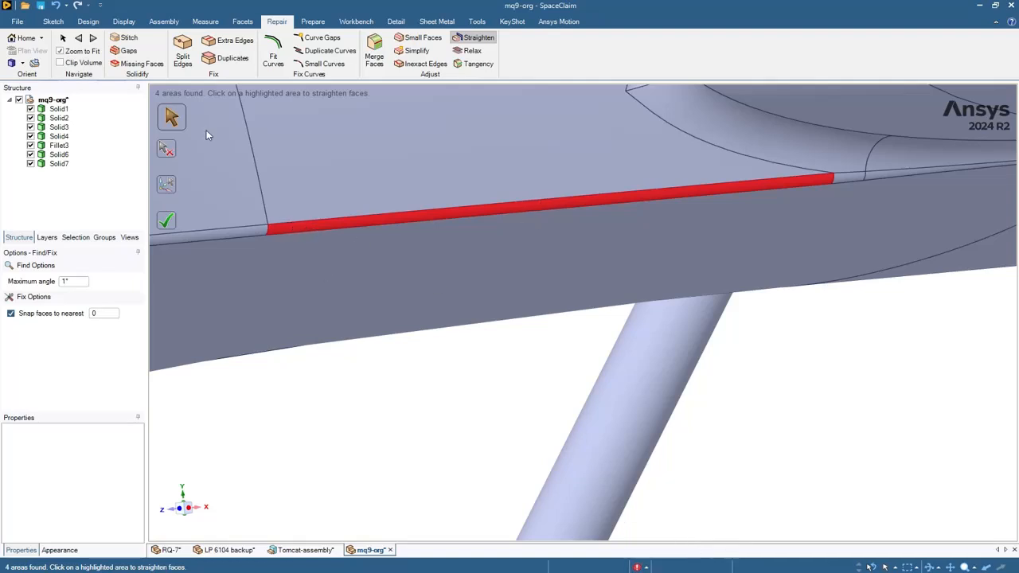
click(92, 37)
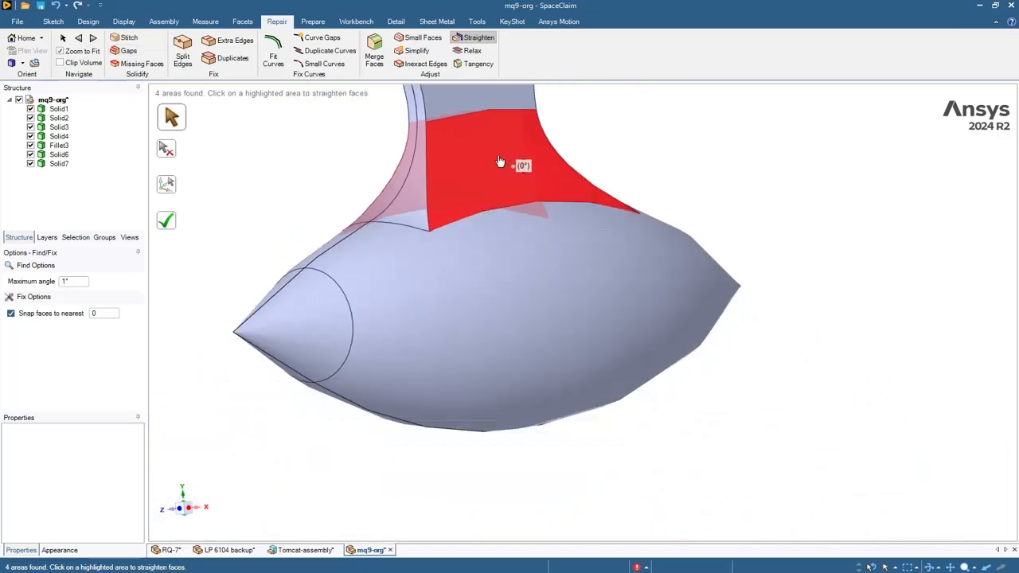
click(500, 161)
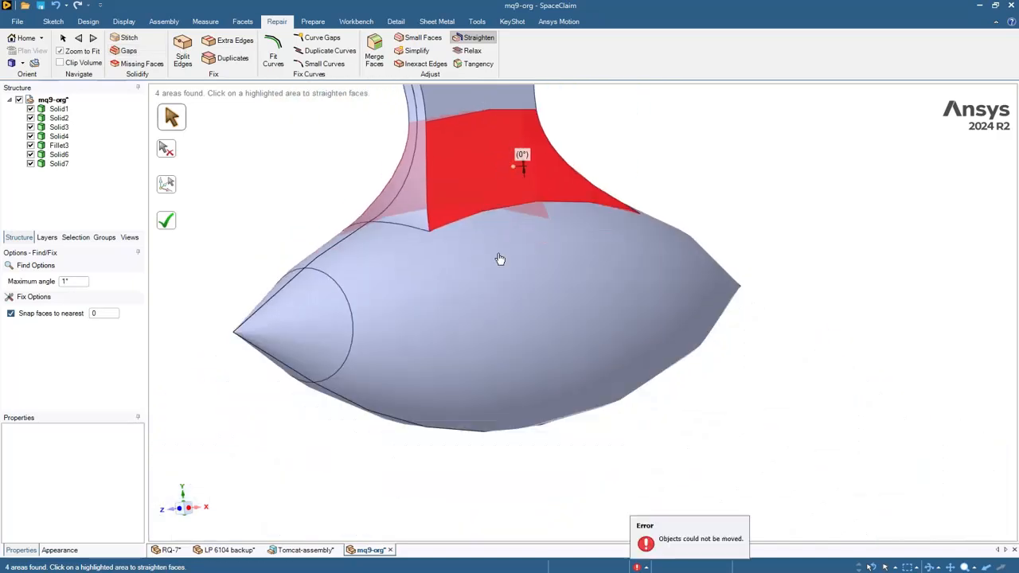
scroll(324, 171, down, 15)
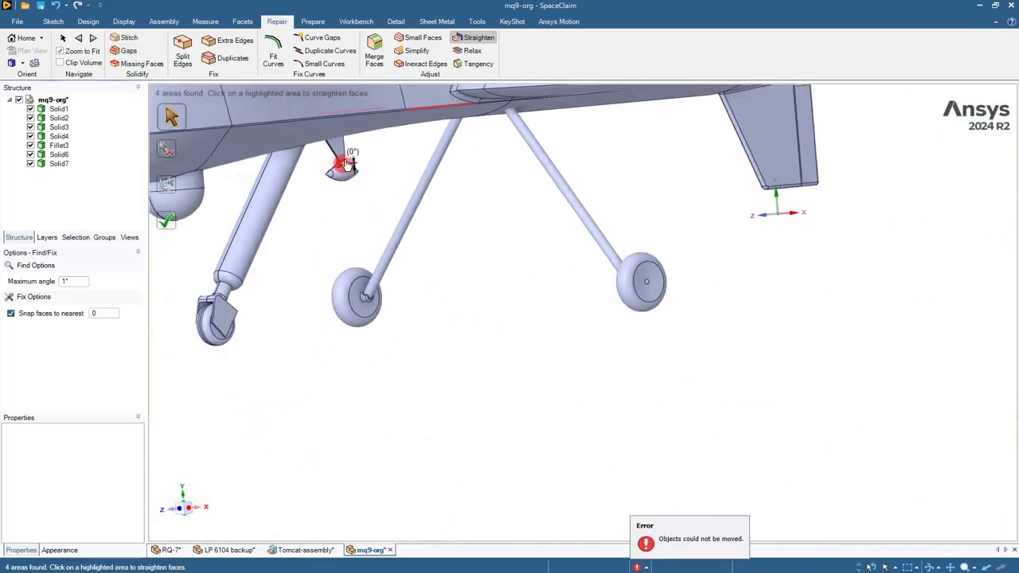
shift+middle_drag(407, 180, 471, 331)
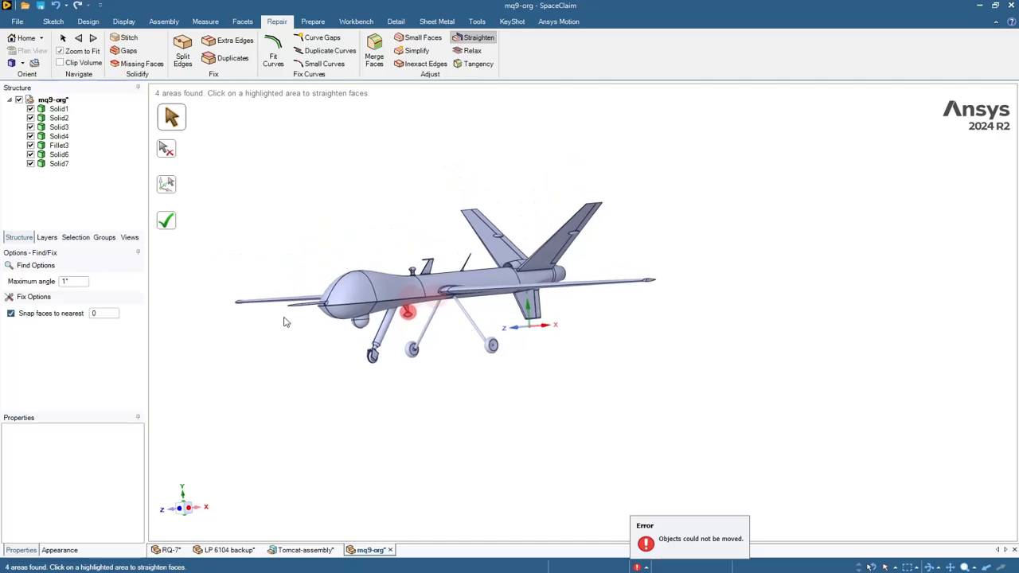
click(174, 226)
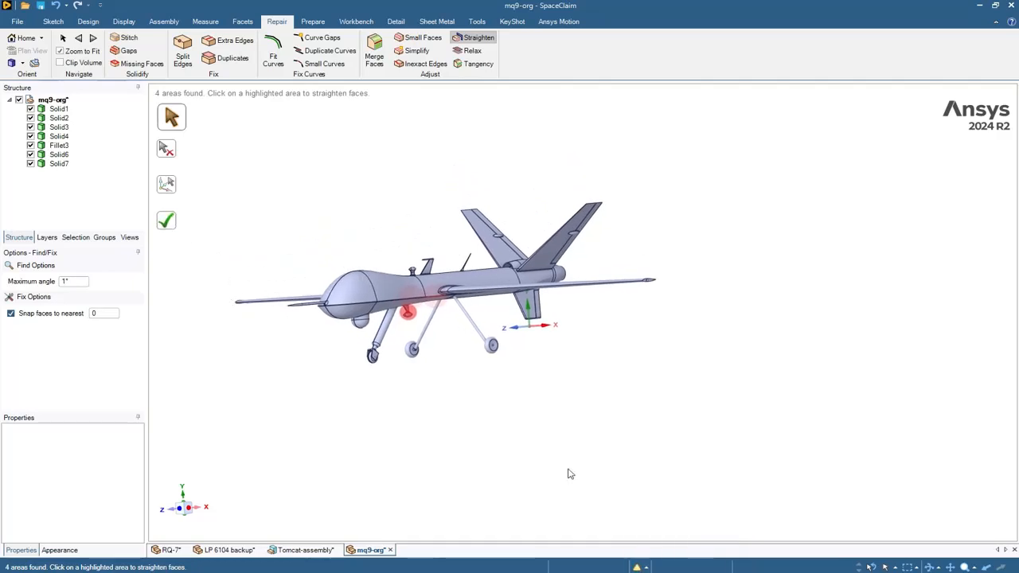
key(Escape)
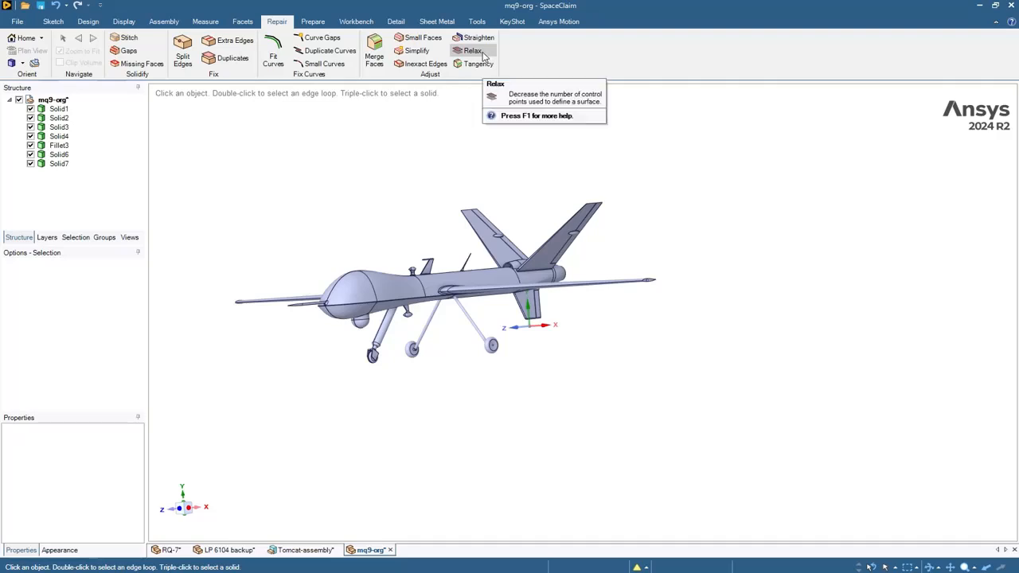
- Start the Relax repair with Zoom to Fit on, to find over-dense spline faces
click(473, 51)
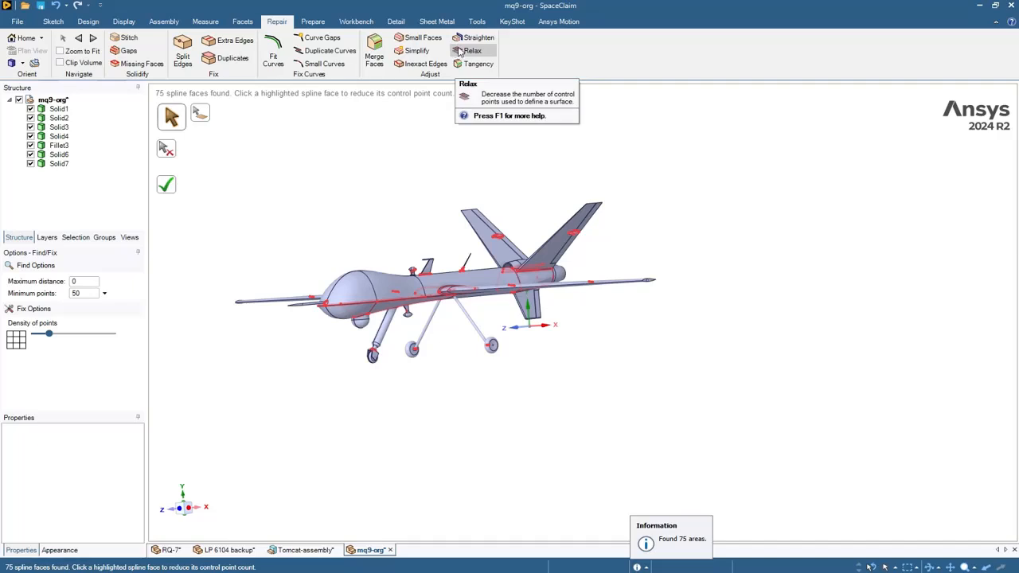
click(60, 51)
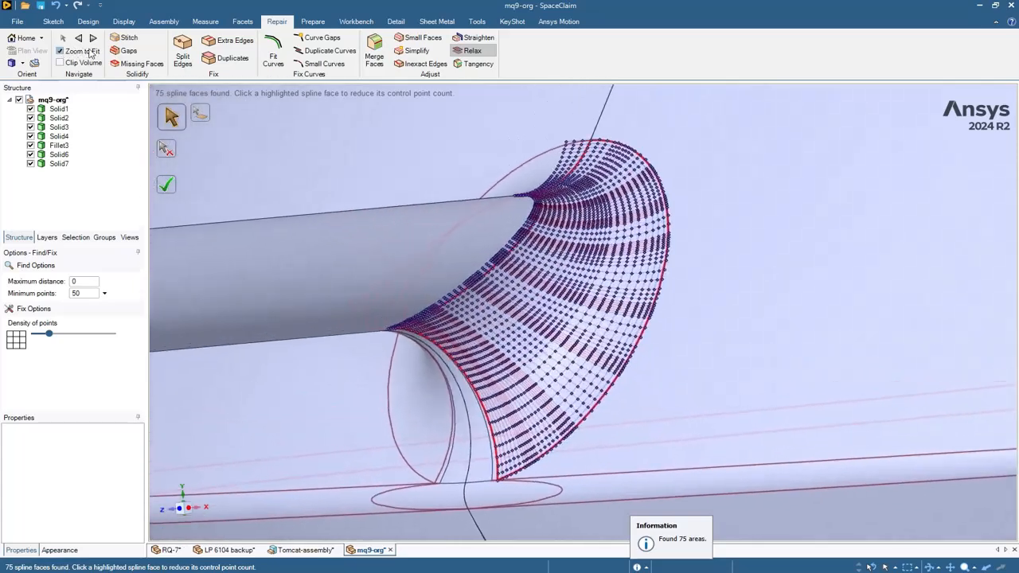
scroll(552, 231, up, 2)
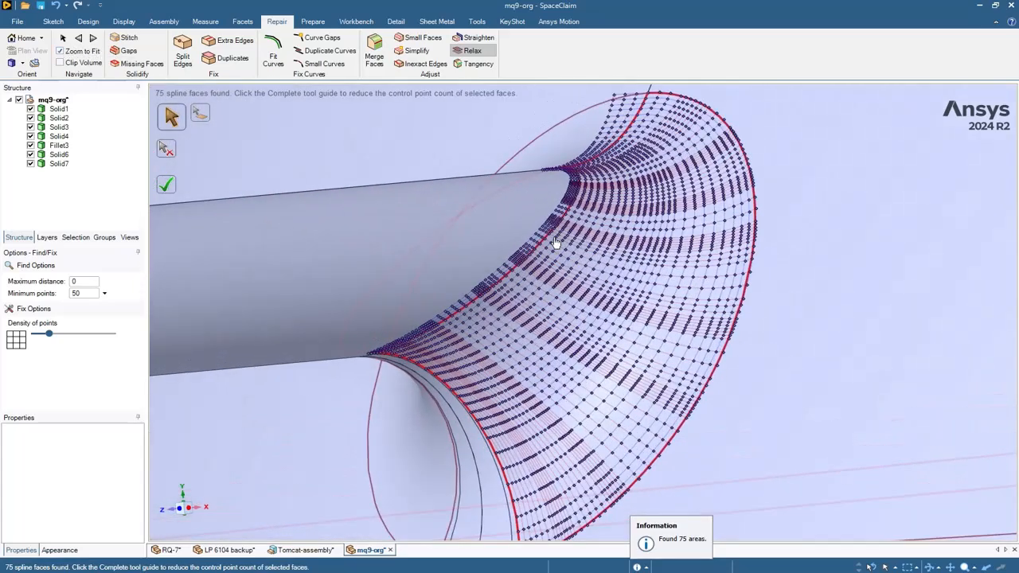
scroll(553, 227, up, 3)
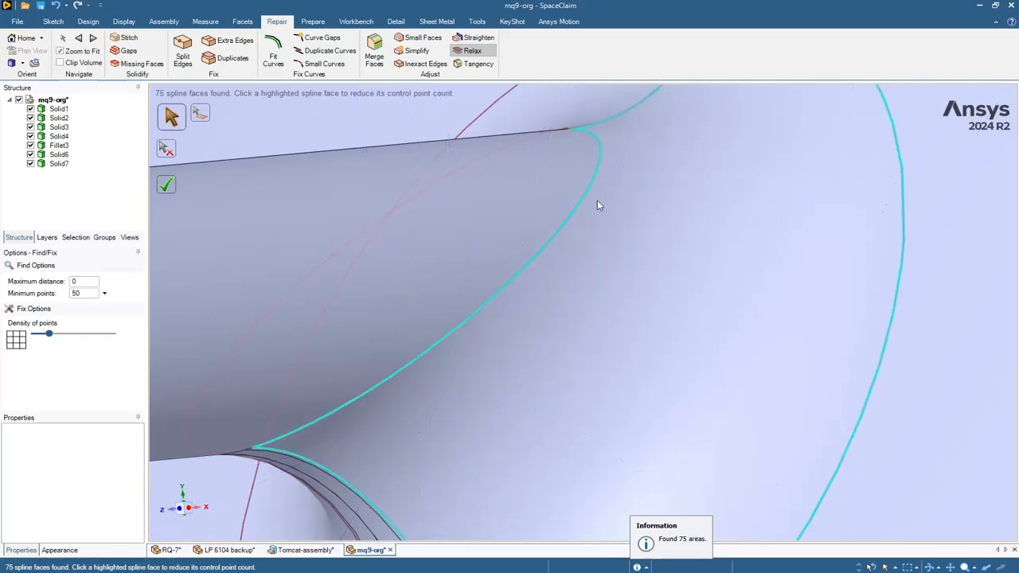
scroll(601, 218, down, 1)
scroll(602, 219, down, 1)
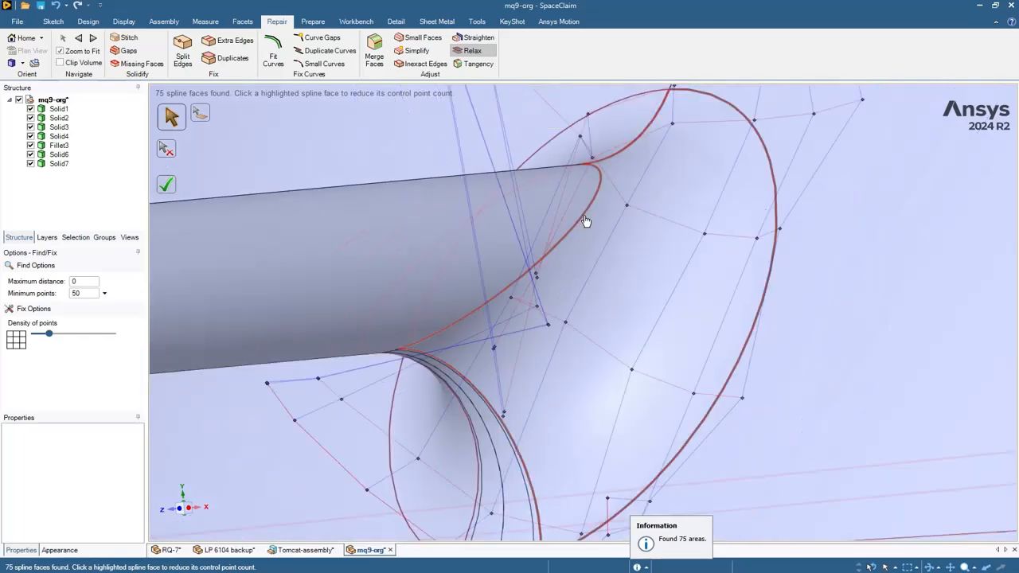
- Relax the flagged spline faces in repeated passes until 16 remain
click(587, 223)
scroll(696, 255, down, 5)
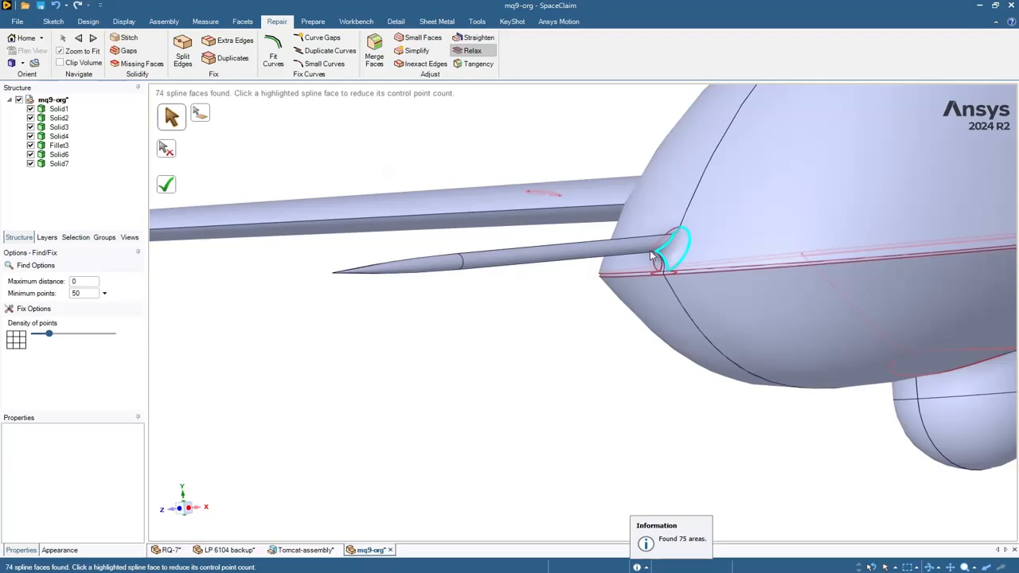
scroll(549, 199, up, 6)
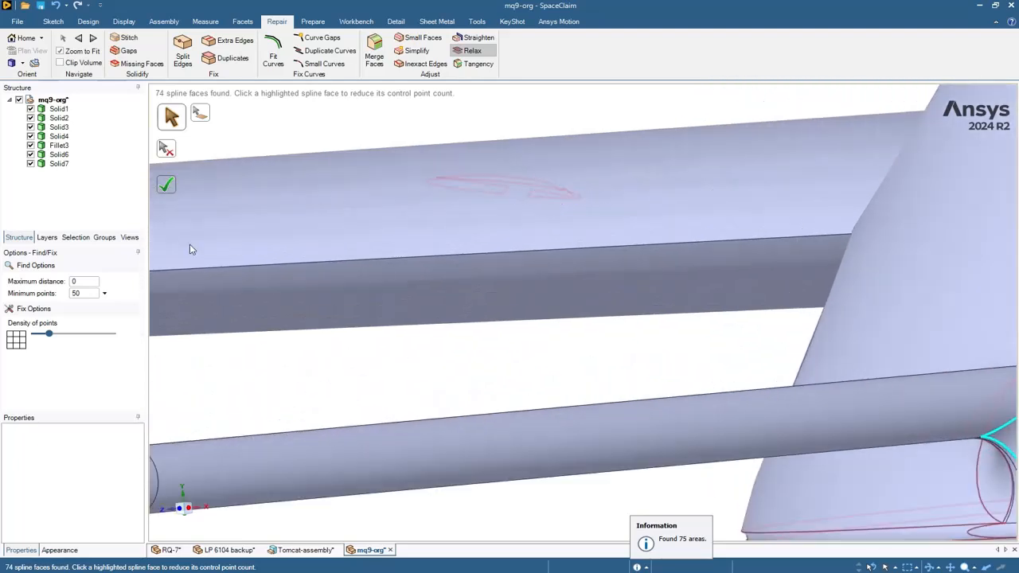
click(167, 186)
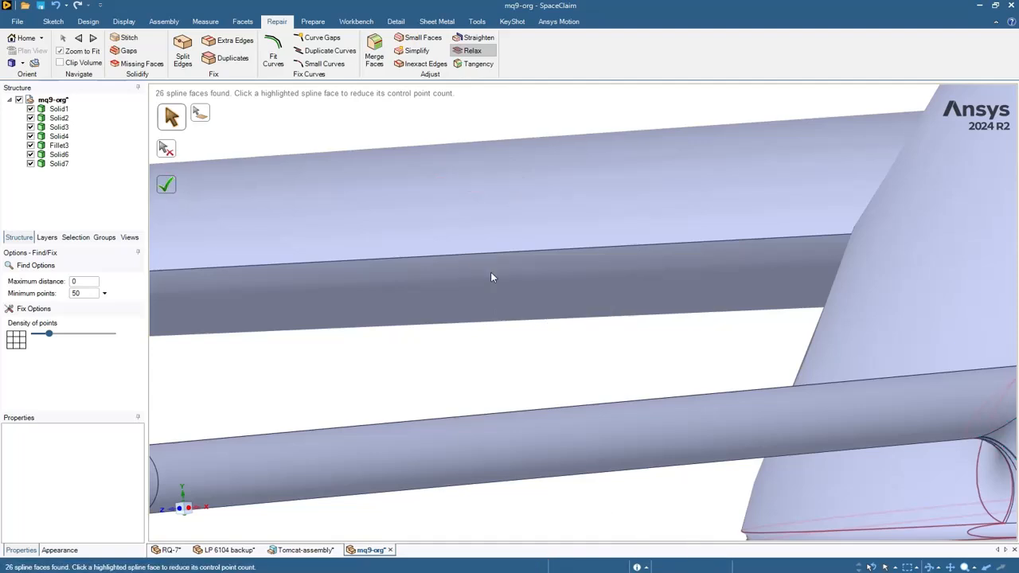
click(167, 185)
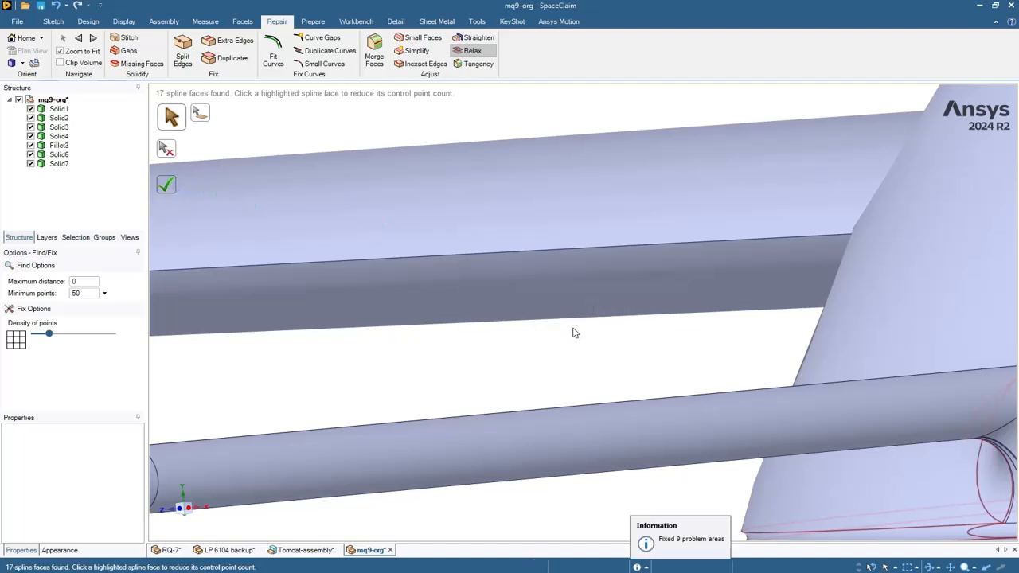
click(167, 184)
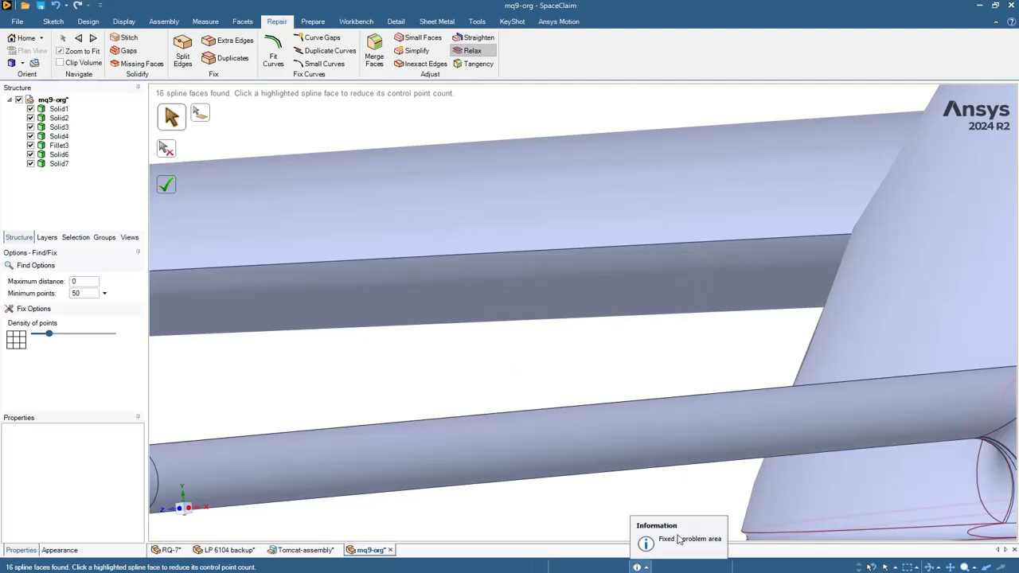
click(168, 185)
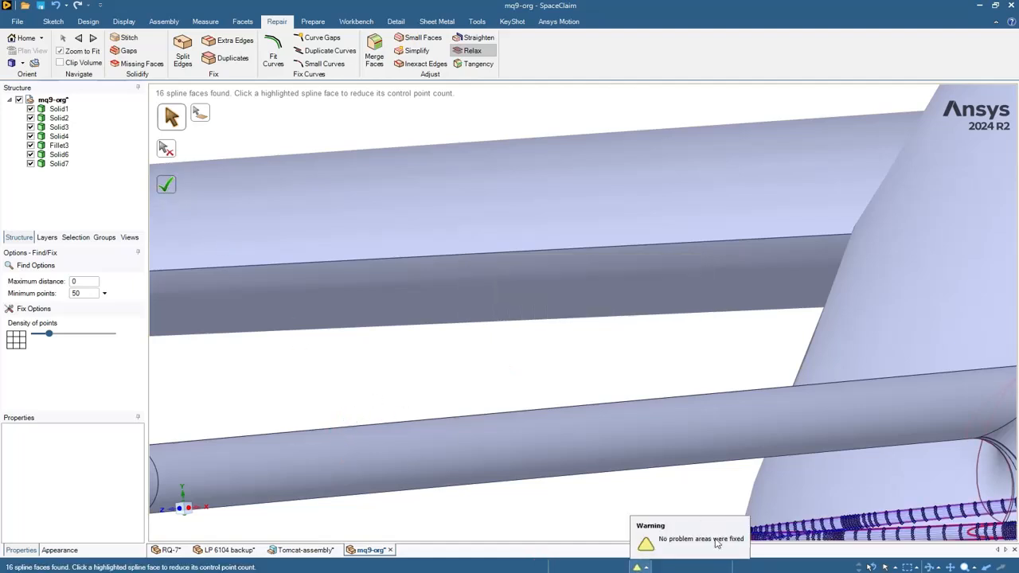
- Exit Relax and orbit to inspect the rear fuselage face near the tail
key(Escape)
scroll(568, 361, down, 10)
ctrl+middle_drag(807, 208, 304, 226)
mouse_move(947, 298)
middle_down()
mouse_move(918, 271)
mouse_move(923, 280)
mouse_move(840, 243)
mouse_move(794, 155)
middle_up()
scroll(794, 154, up, 5)
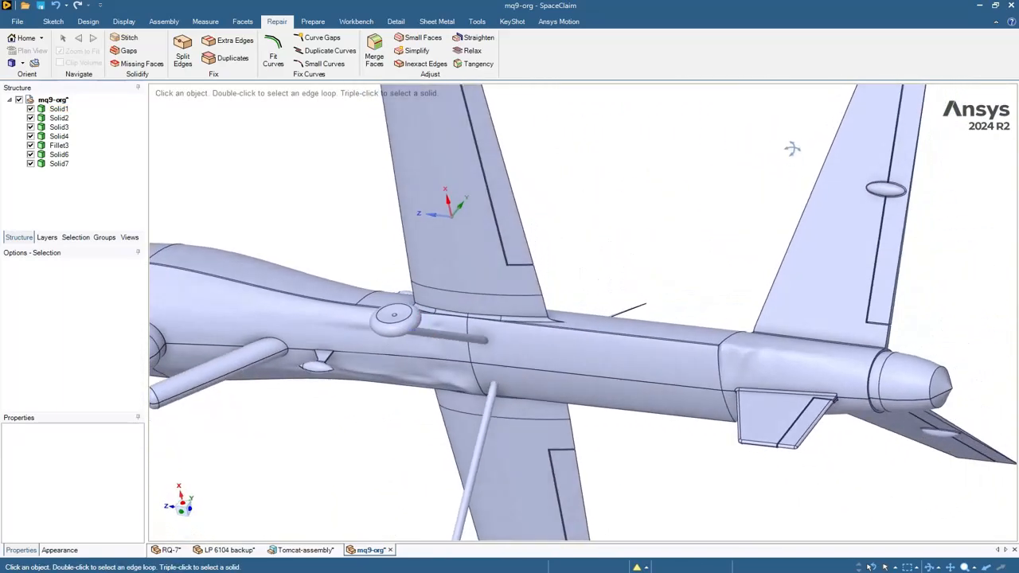
click(803, 373)
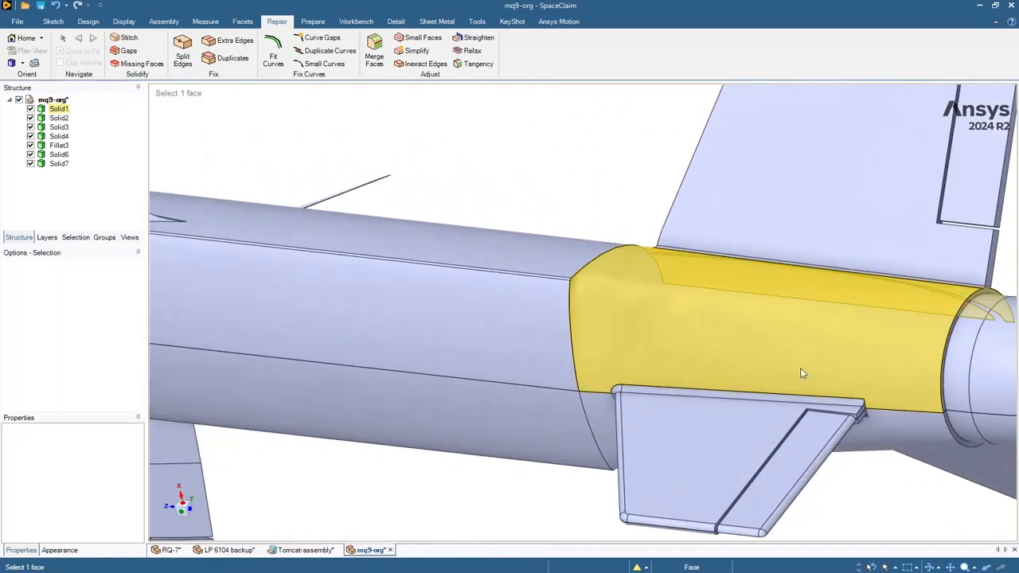
click(533, 160)
- Orbit around the tail and check the fuselage face just ahead of it
middle_drag(604, 170, 598, 188)
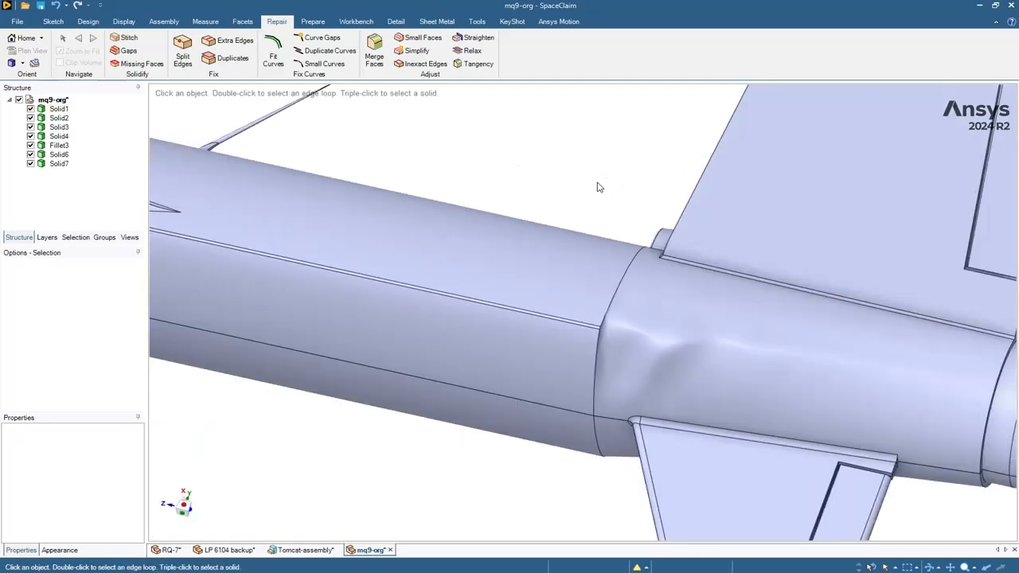
middle_drag(533, 159, 552, 196)
scroll(554, 196, down, 3)
scroll(555, 196, down, 3)
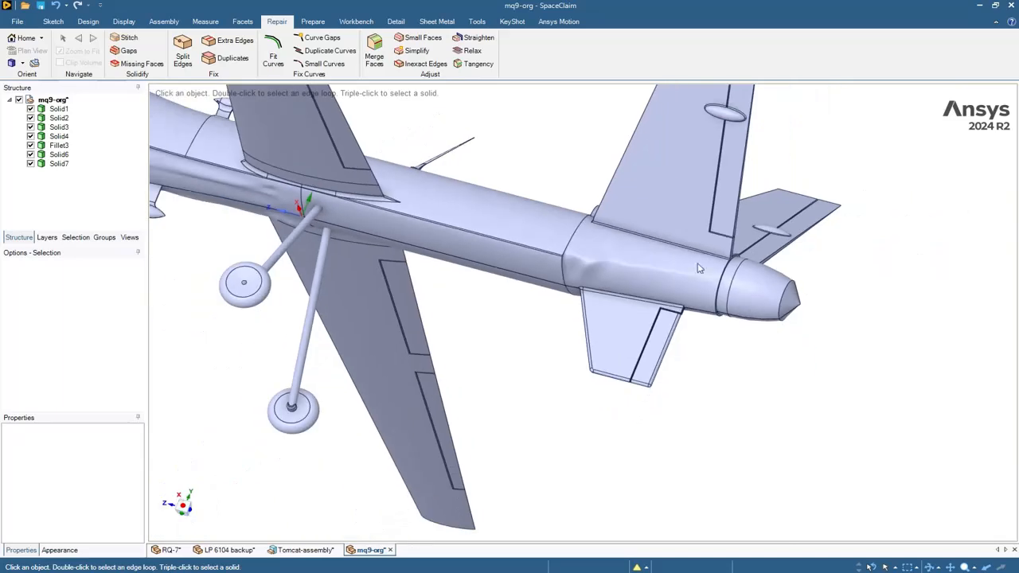
middle_drag(889, 313, 792, 325)
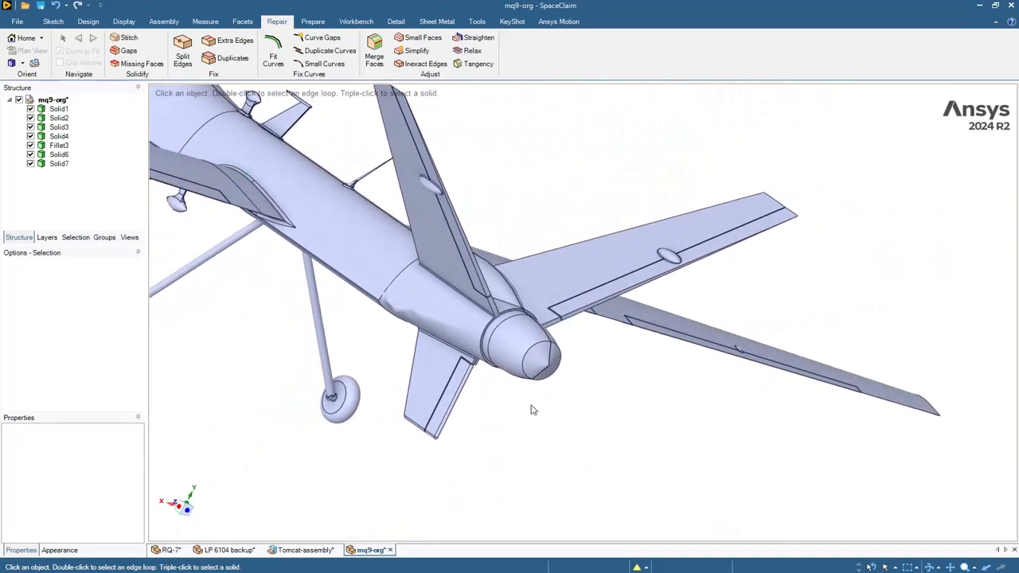
click(417, 300)
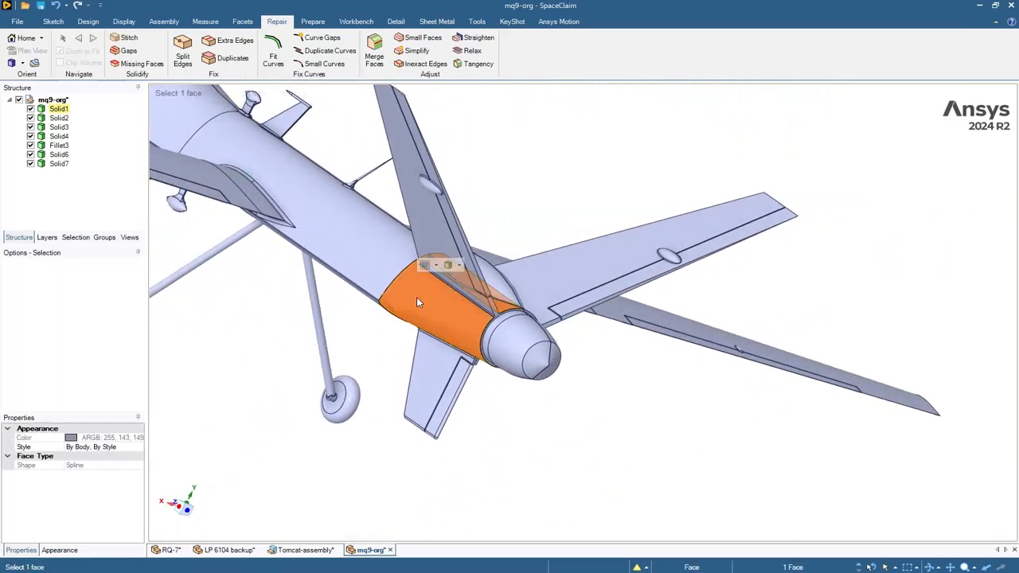
right_click(416, 297)
click(544, 451)
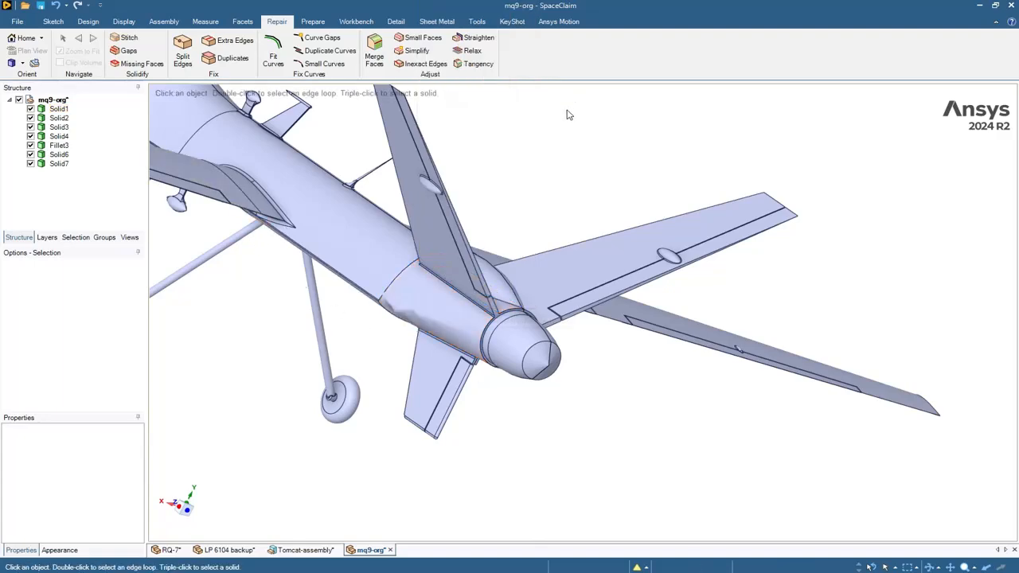
- Orbit the drone to an oblique view of its underside
middle_drag(596, 130, 817, 165)
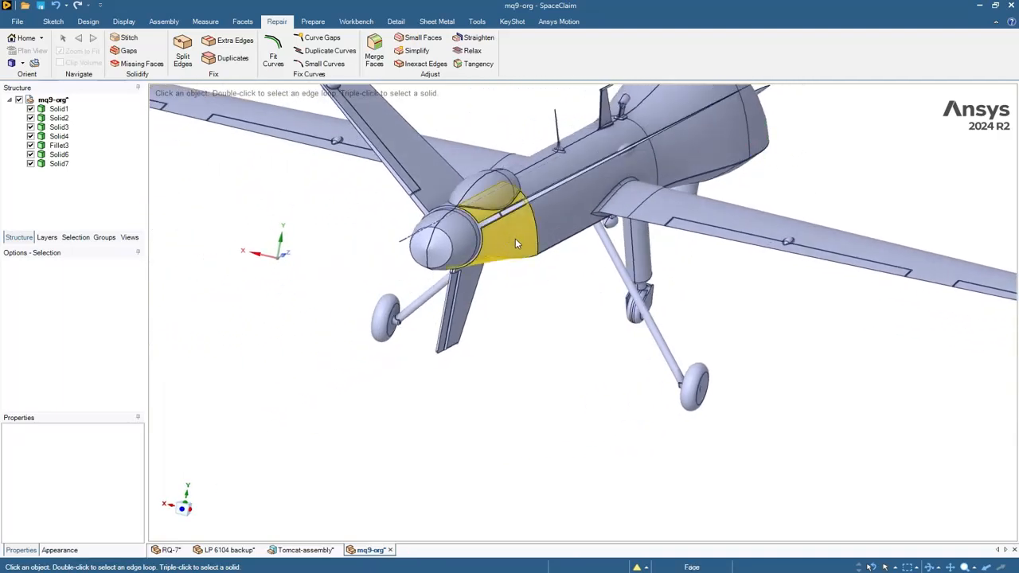
middle_drag(576, 286, 605, 159)
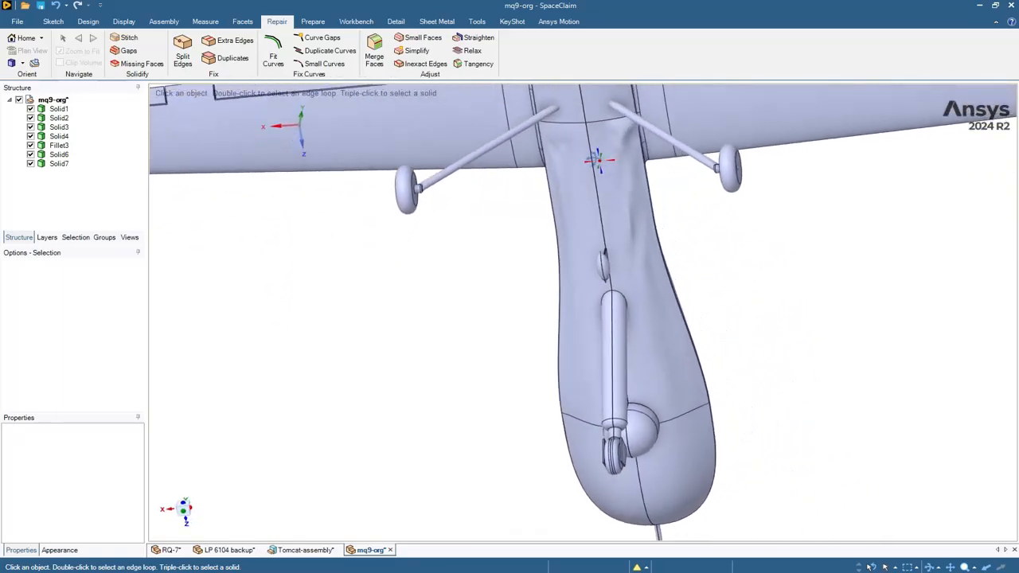
scroll(620, 151, up, 3)
scroll(629, 156, up, 2)
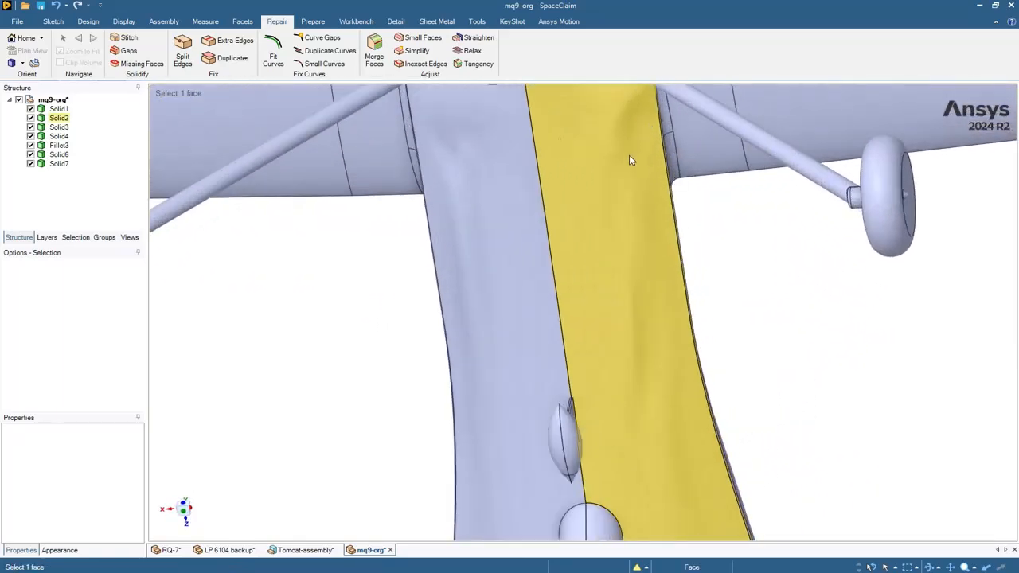
scroll(616, 221, down, 8)
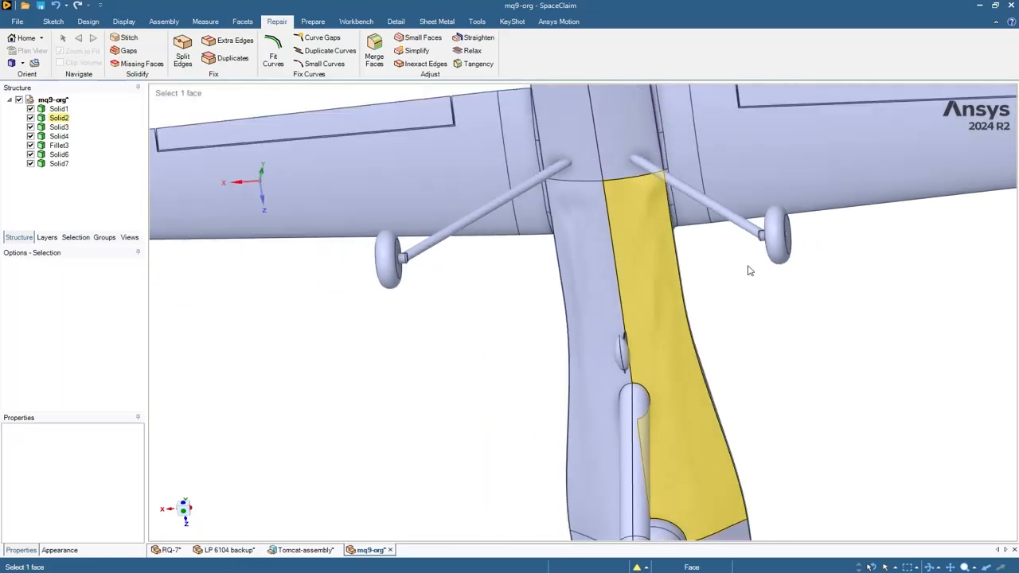
ctrl+middle_drag(853, 320, 530, 402)
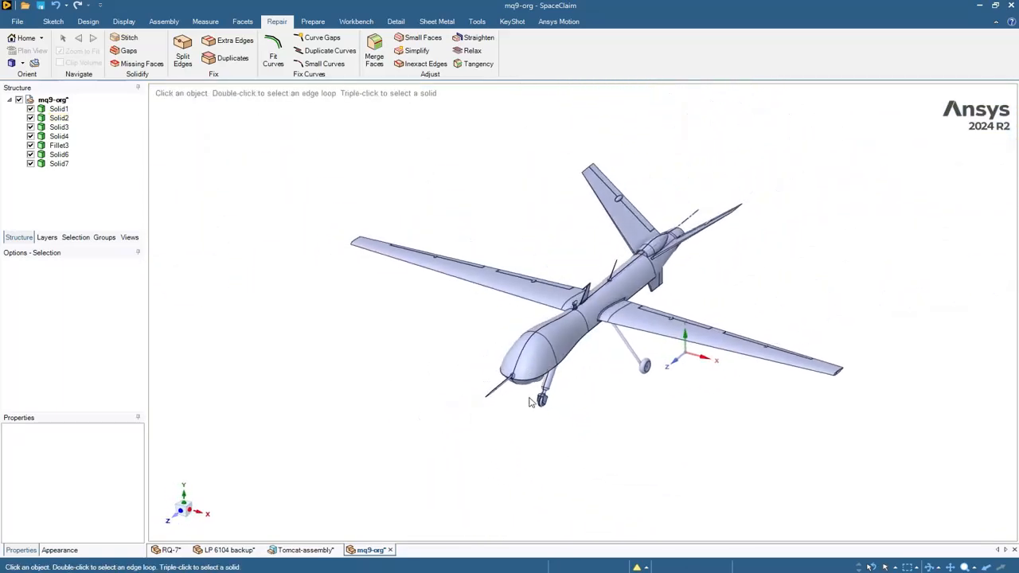
- Show the surface grid on the mid-fuselage face with a 0.1m grid scale
click(204, 22)
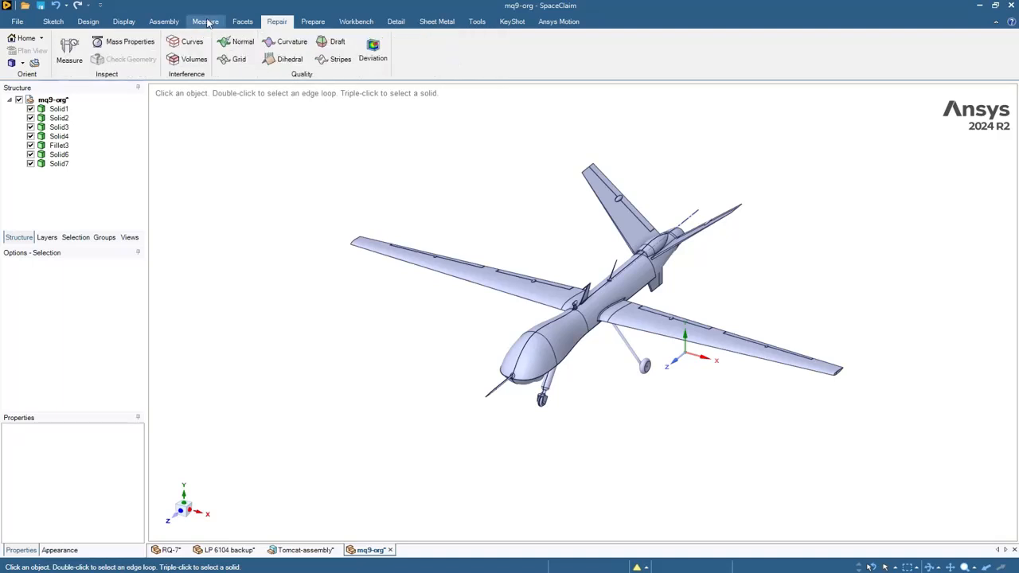
click(233, 62)
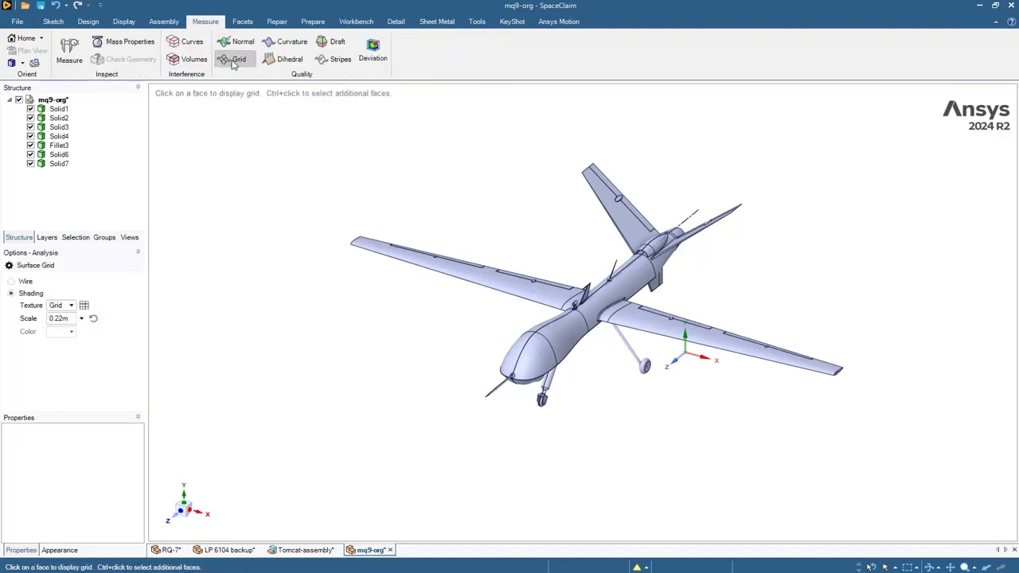
scroll(550, 422, up, 5)
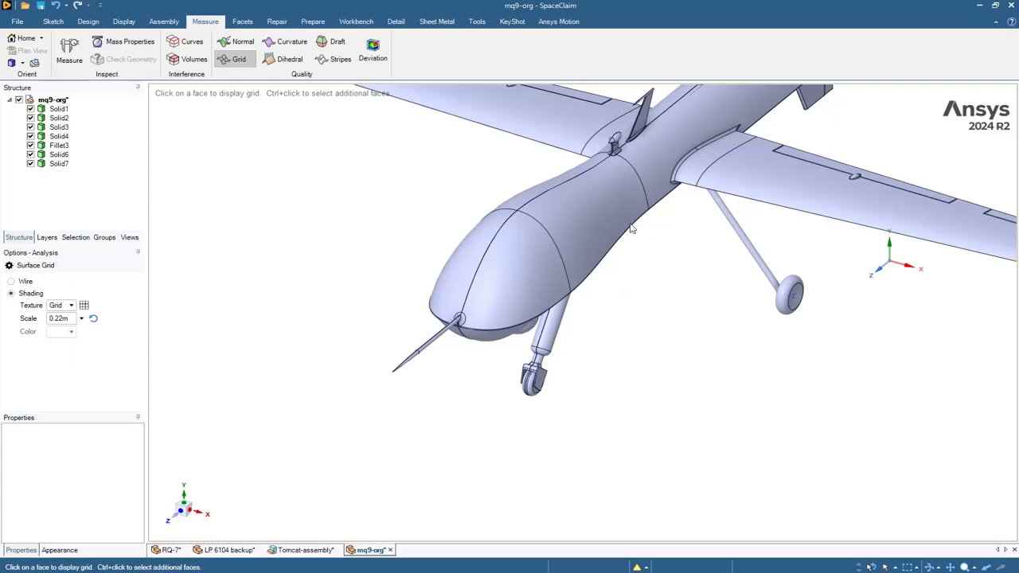
click(539, 207)
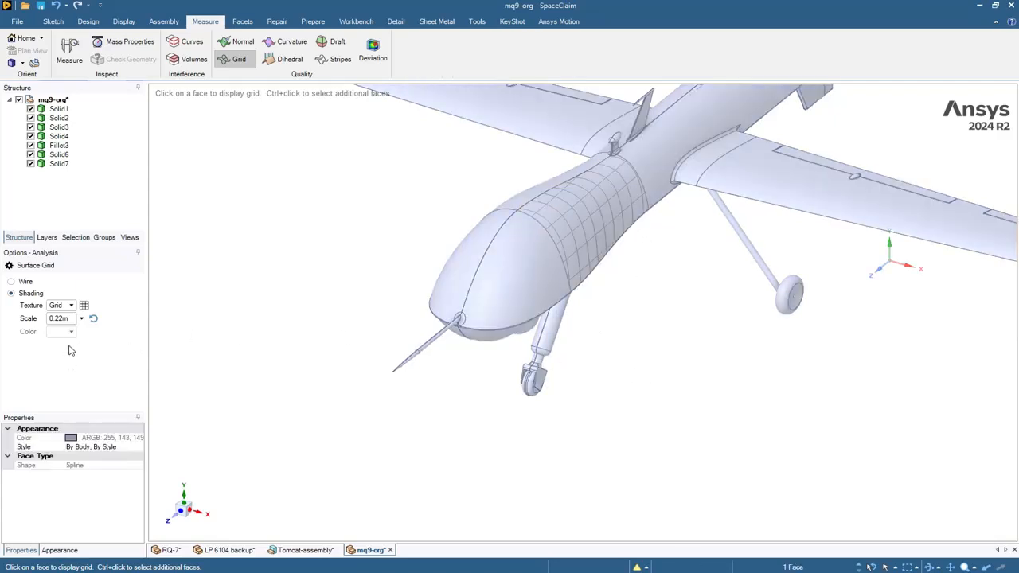
click(67, 318)
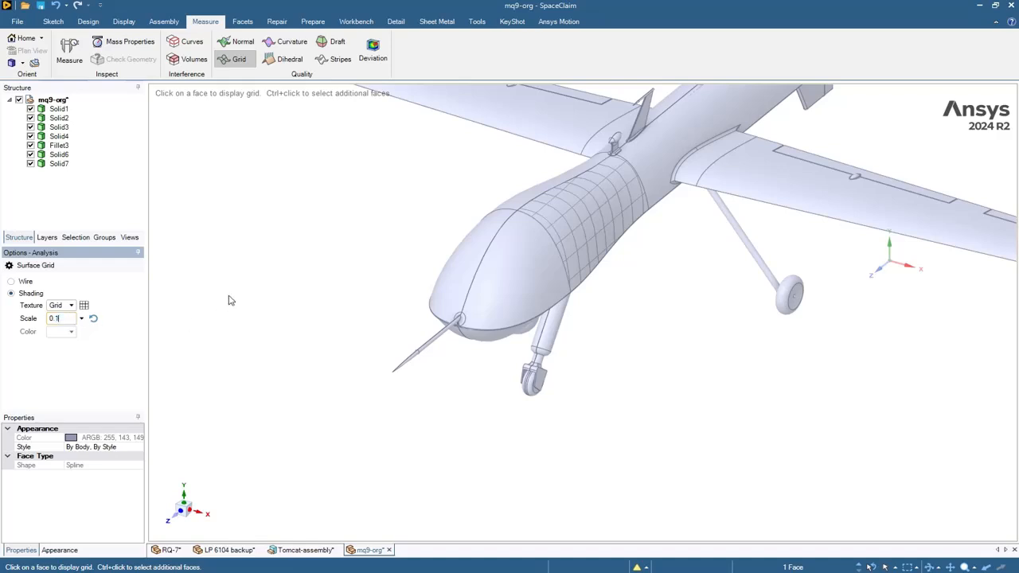
key(Return)
click(595, 229)
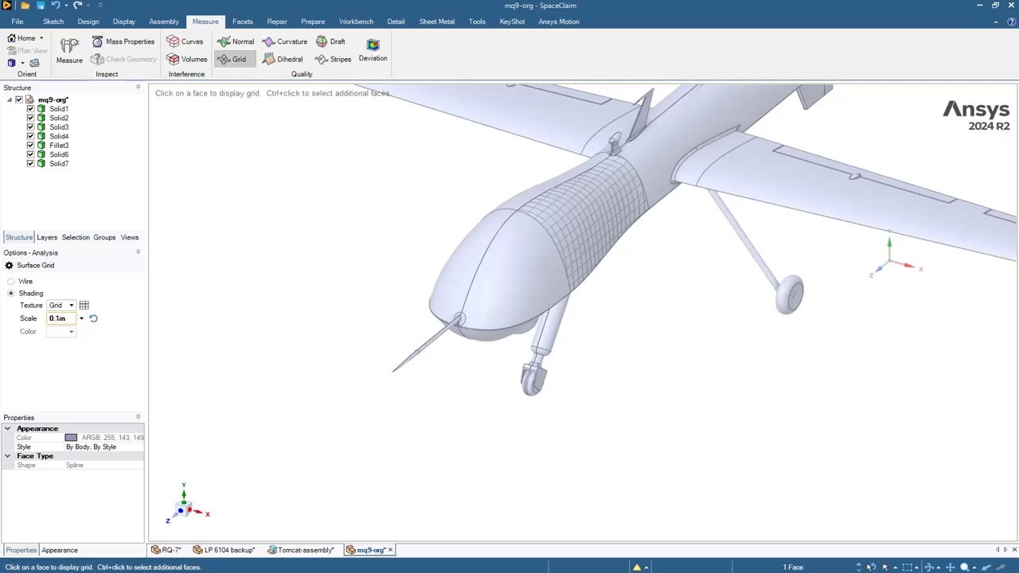
- Check grids on the nose and wing-root fuselage faces, then turn the grid off
click(523, 273)
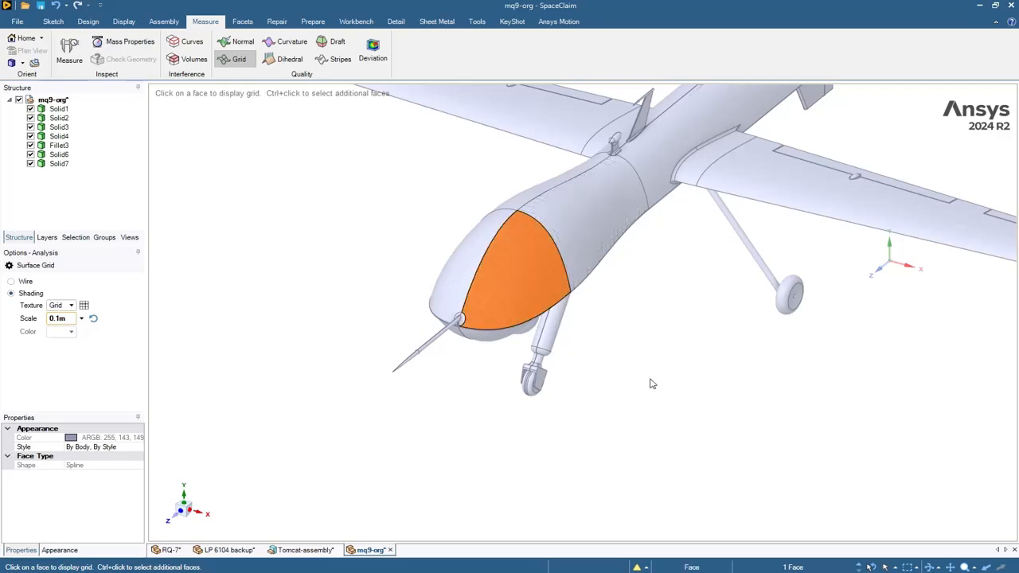
click(653, 163)
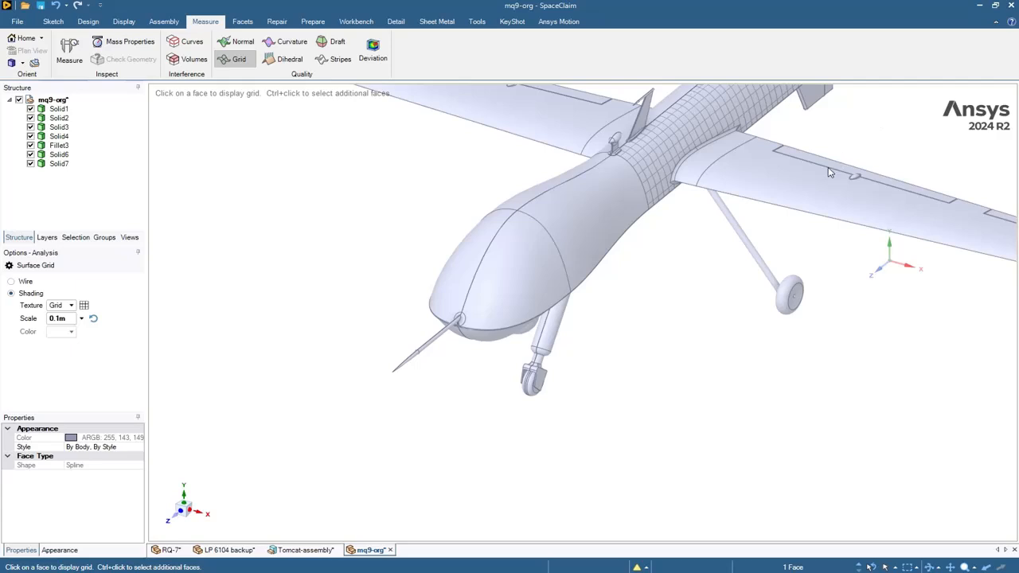
mouse_move(746, 218)
ctrl+middle_down()
mouse_move(728, 234)
mouse_move(760, 239)
mouse_move(809, 217)
mouse_move(796, 225)
ctrl+middle_up()
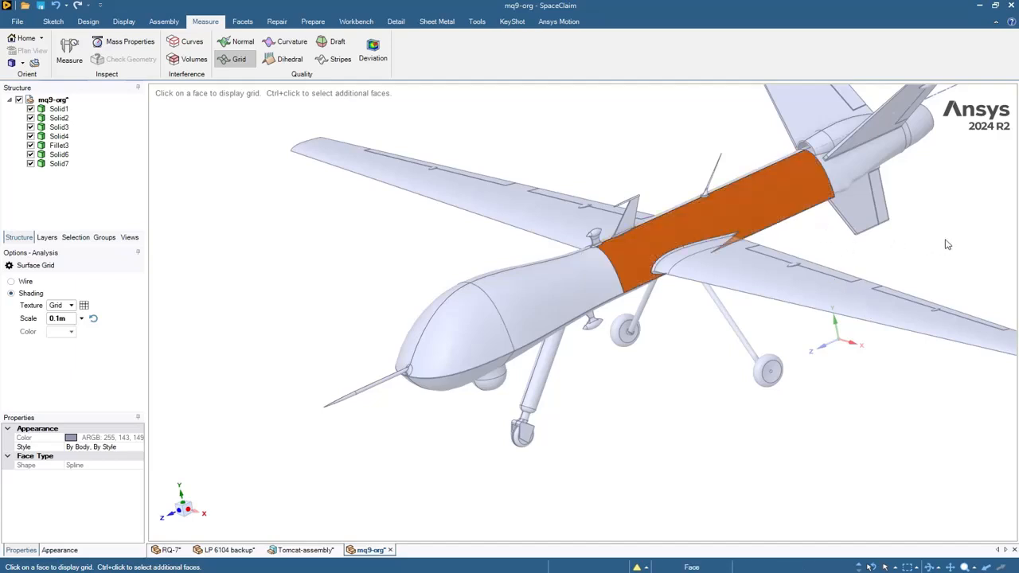
scroll(912, 224, up, 1)
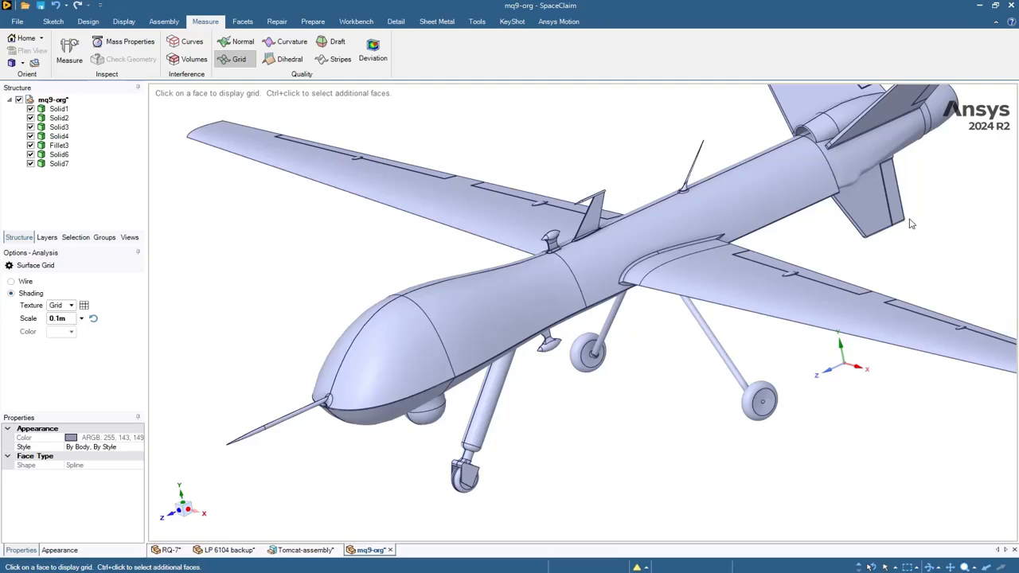
scroll(912, 225, up, 1)
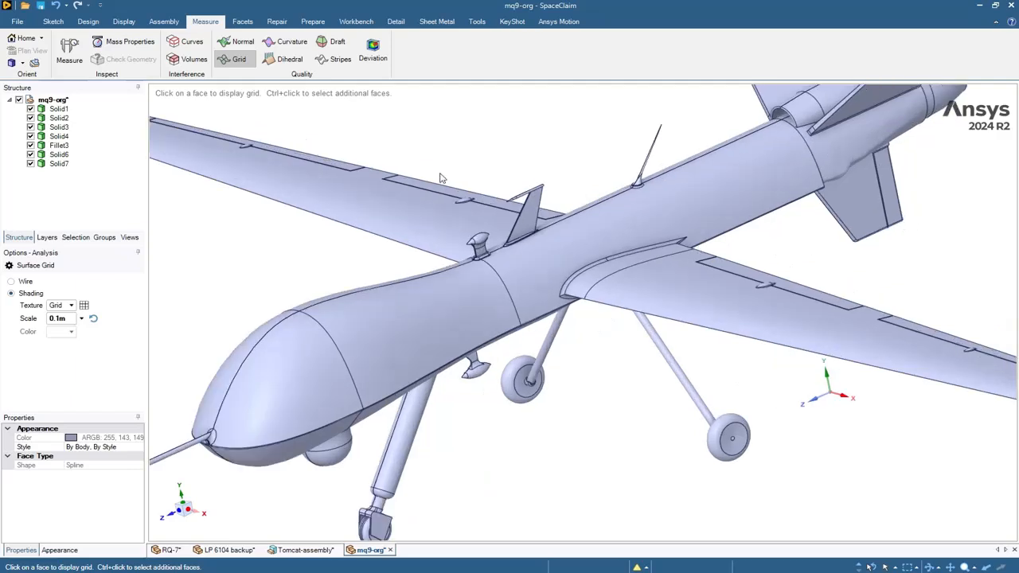
click(685, 199)
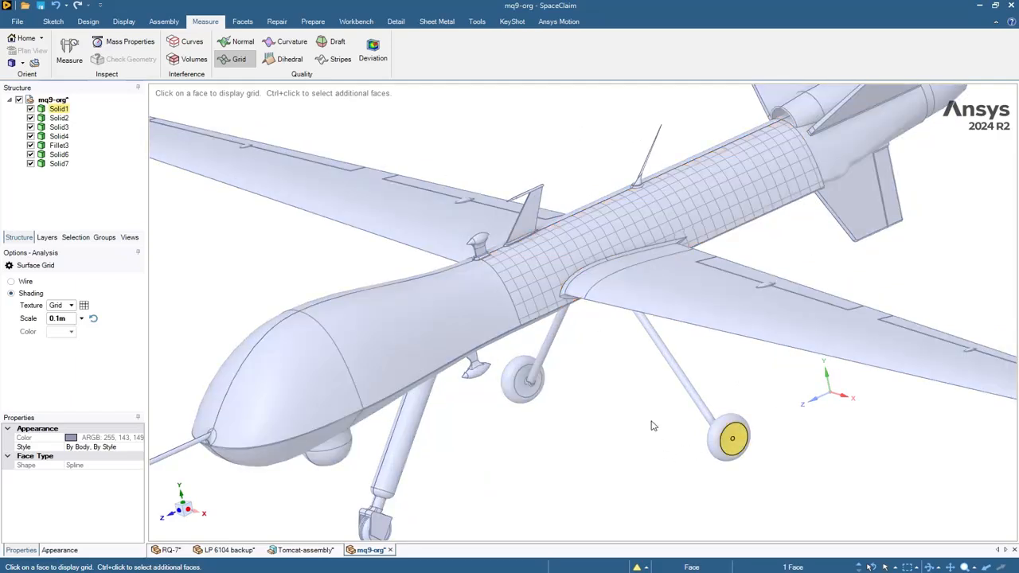
click(700, 227)
key(Escape)
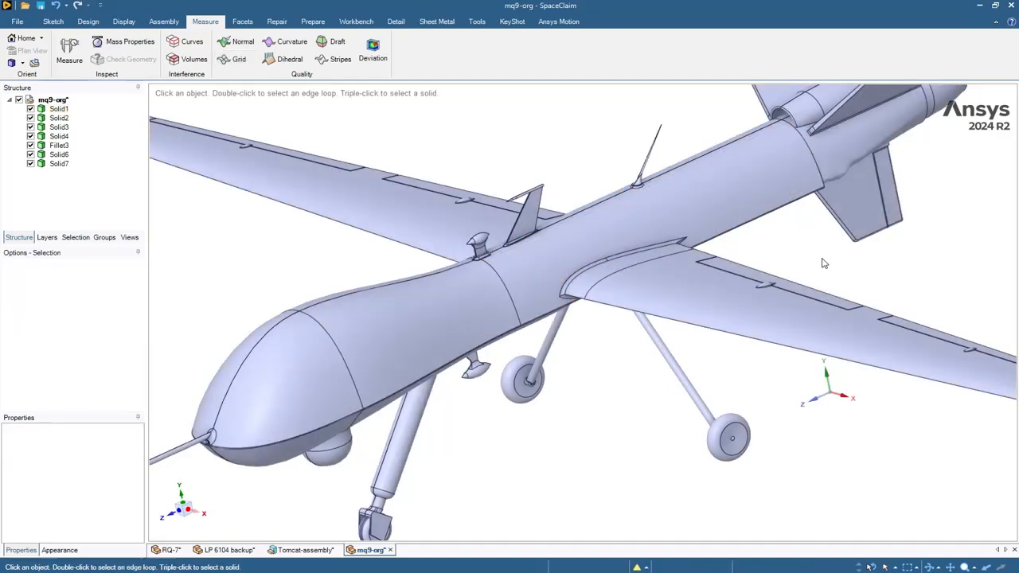
- Delete the mid-fuselage face at the wing root and run the Missing Faces check
click(701, 197)
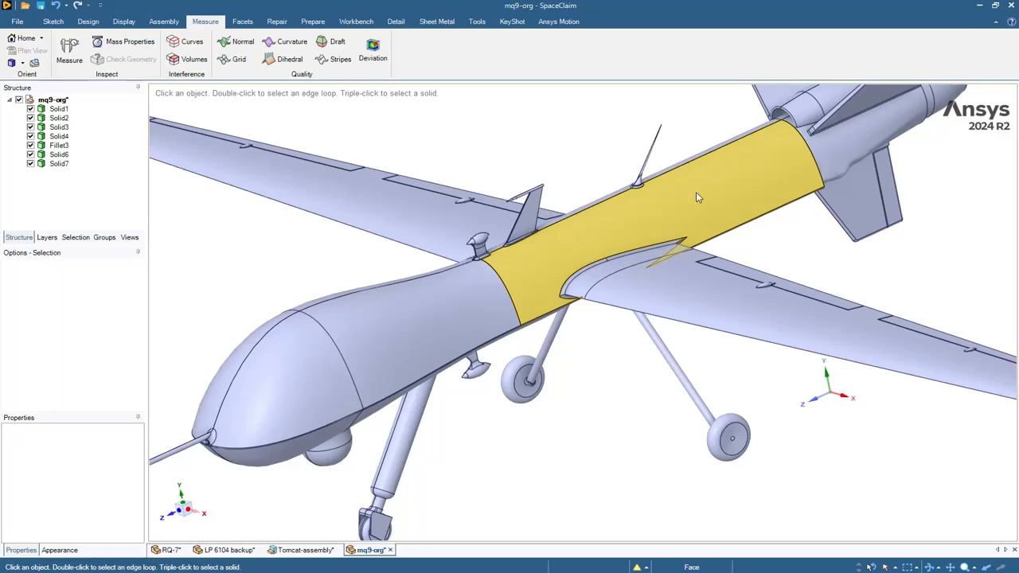
click(702, 122)
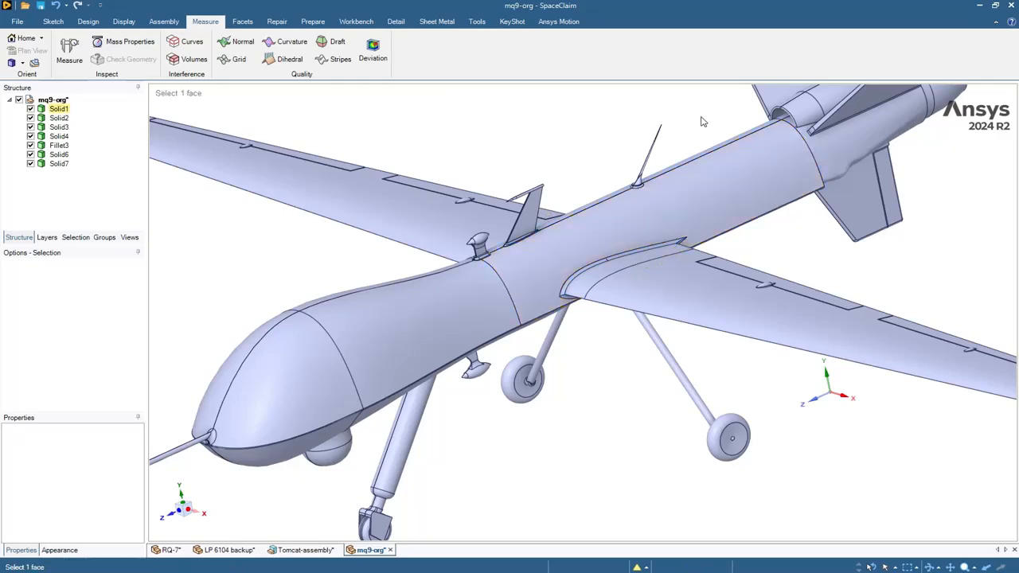
click(734, 172)
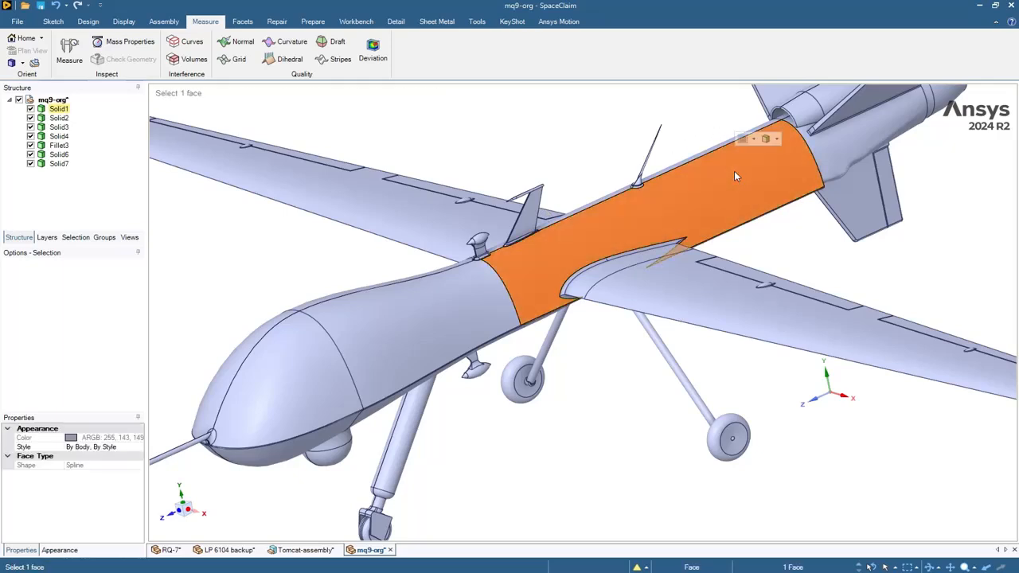
right_click(735, 176)
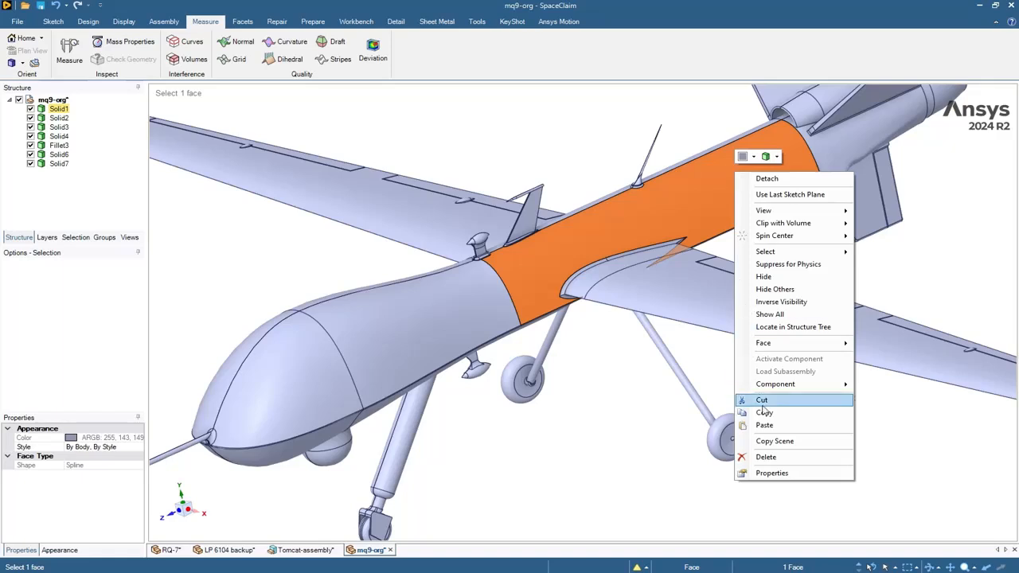
click(766, 457)
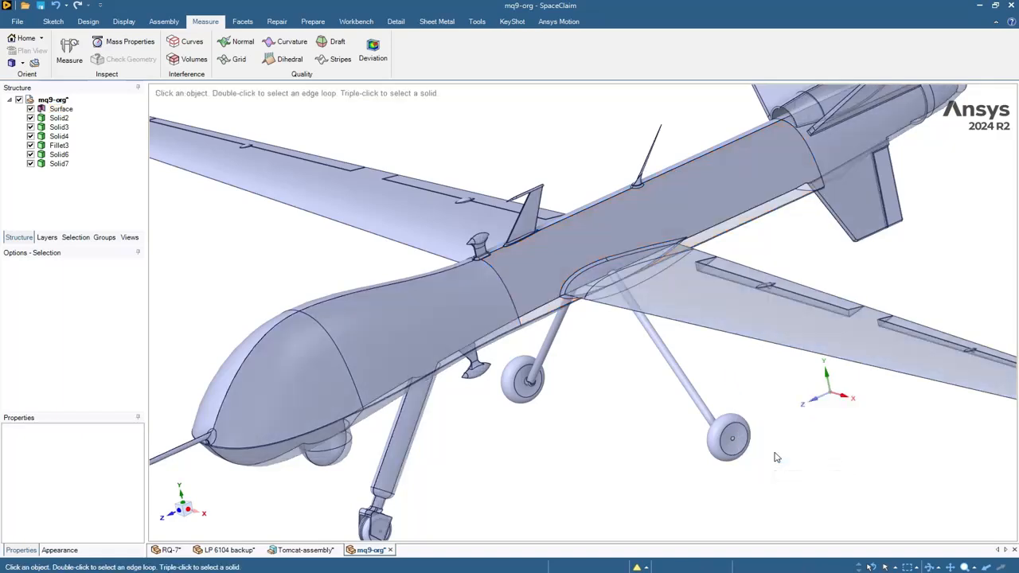
click(277, 22)
click(130, 66)
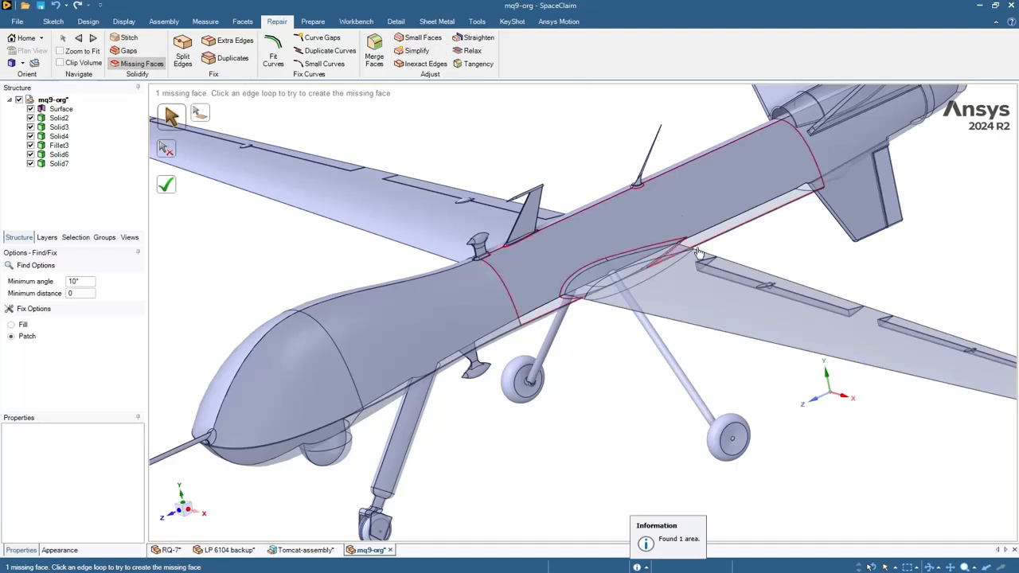
- Fill the missing mid-fuselage face with a patch, closing the body into a Solid
click(665, 173)
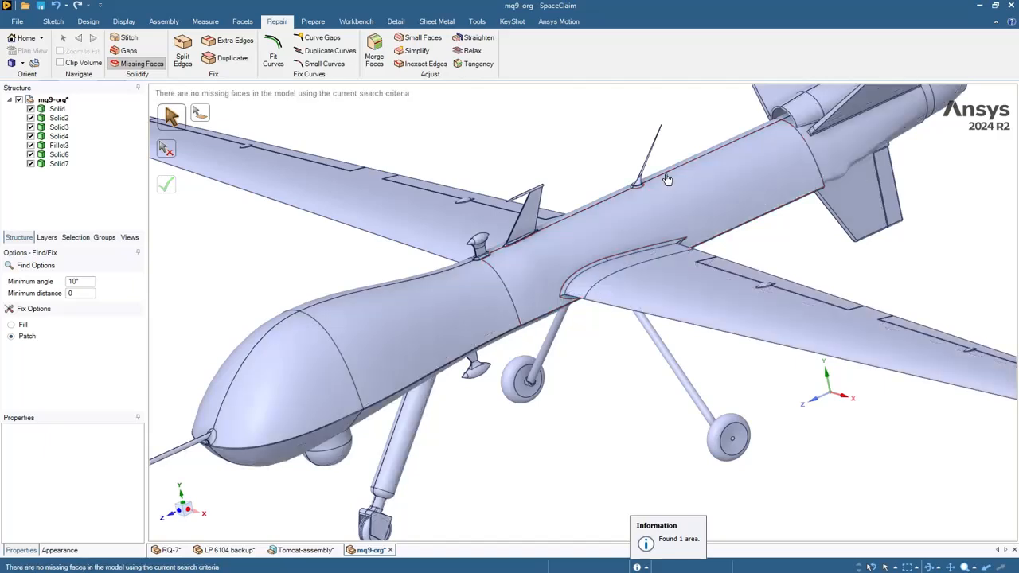
click(220, 22)
- Show grids on the rebuilt fuselage face and the rear fuselage face, then exit Grid
click(239, 60)
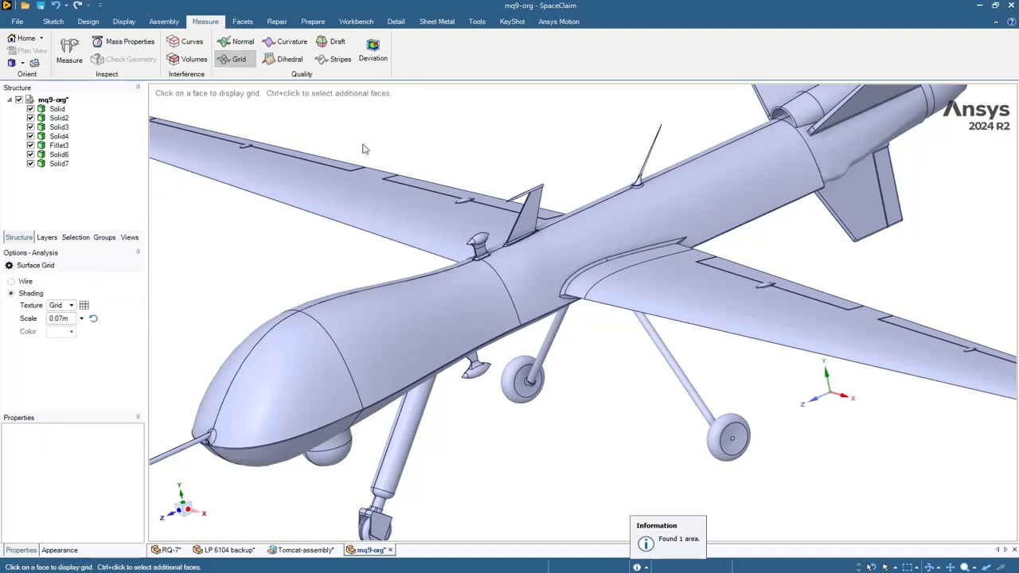
click(699, 200)
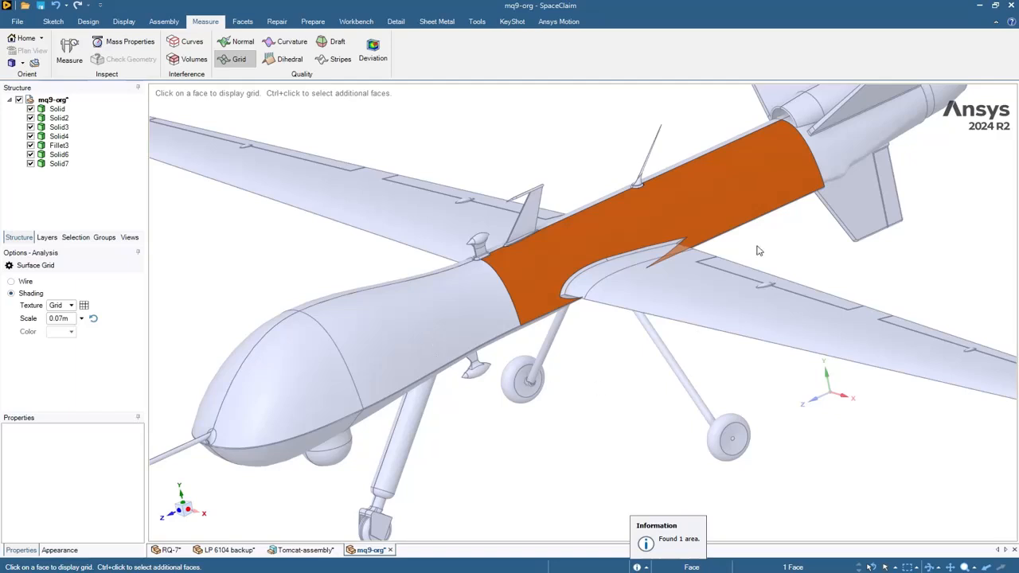
click(955, 200)
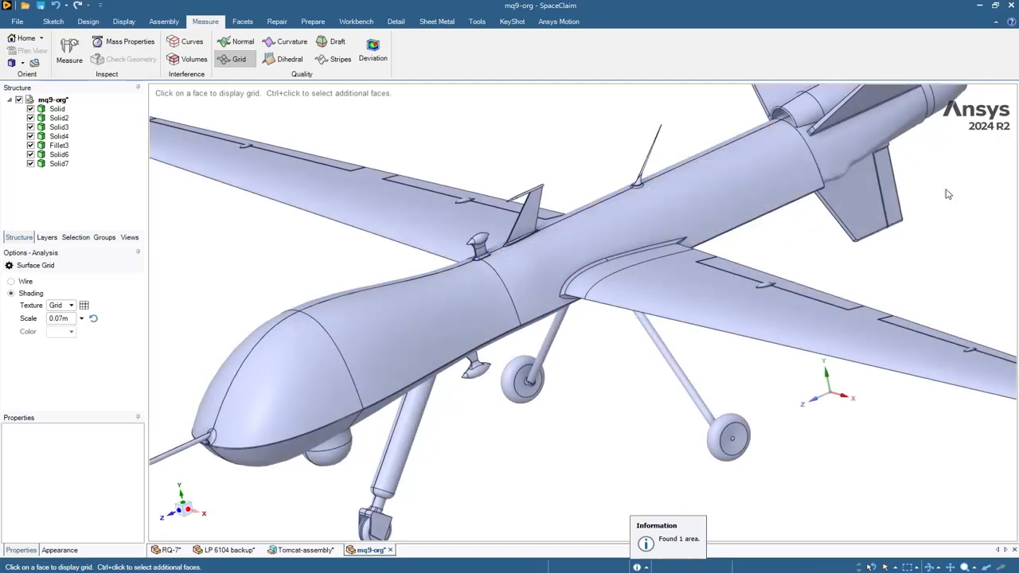
shift+middle_drag(980, 181, 836, 246)
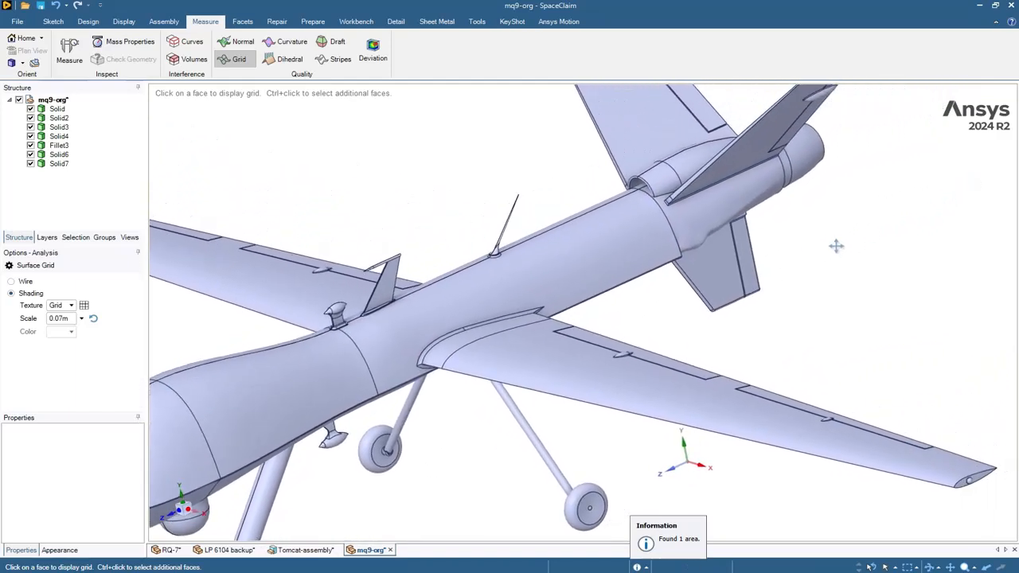
click(742, 196)
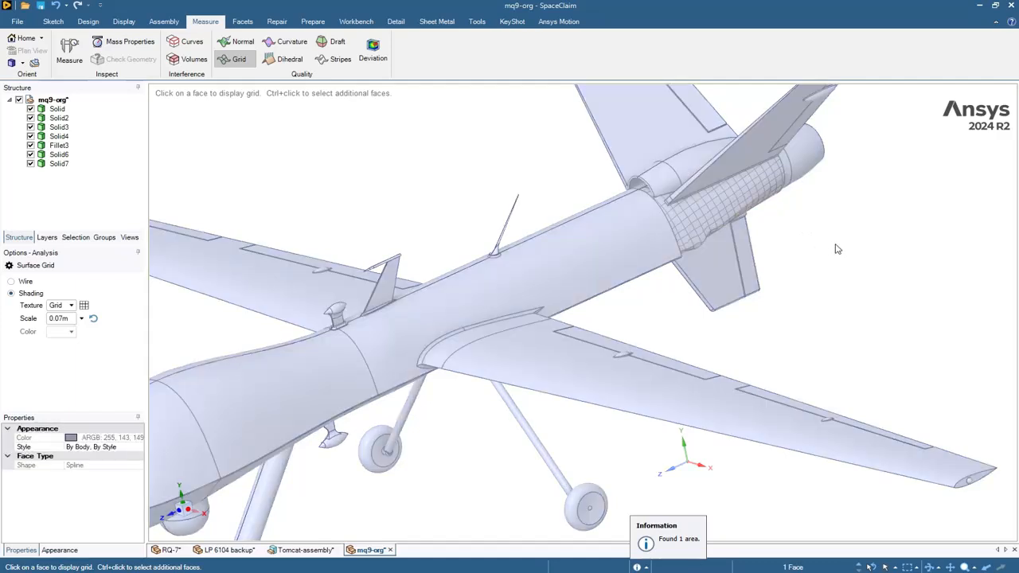
click(810, 226)
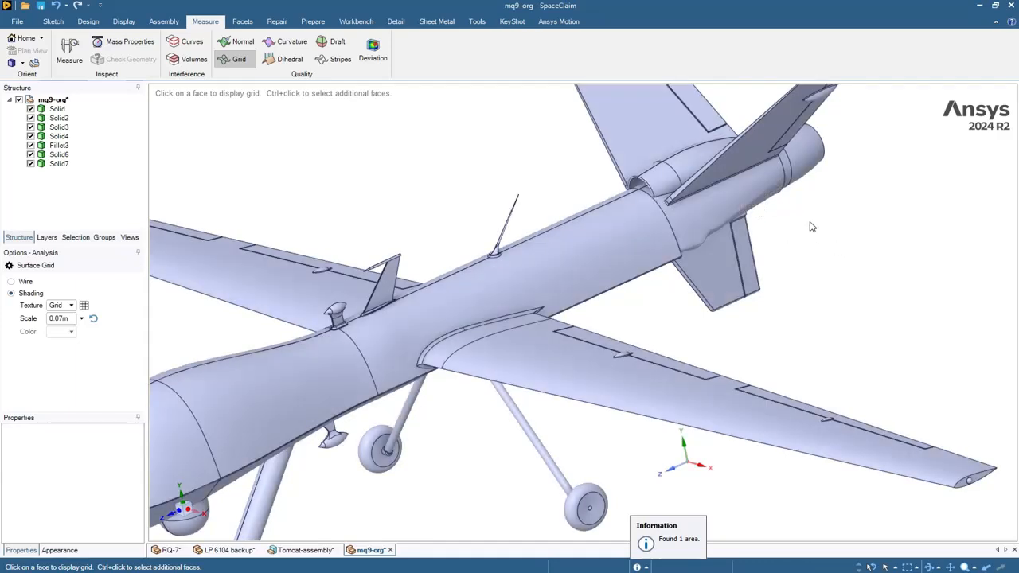
key(Escape)
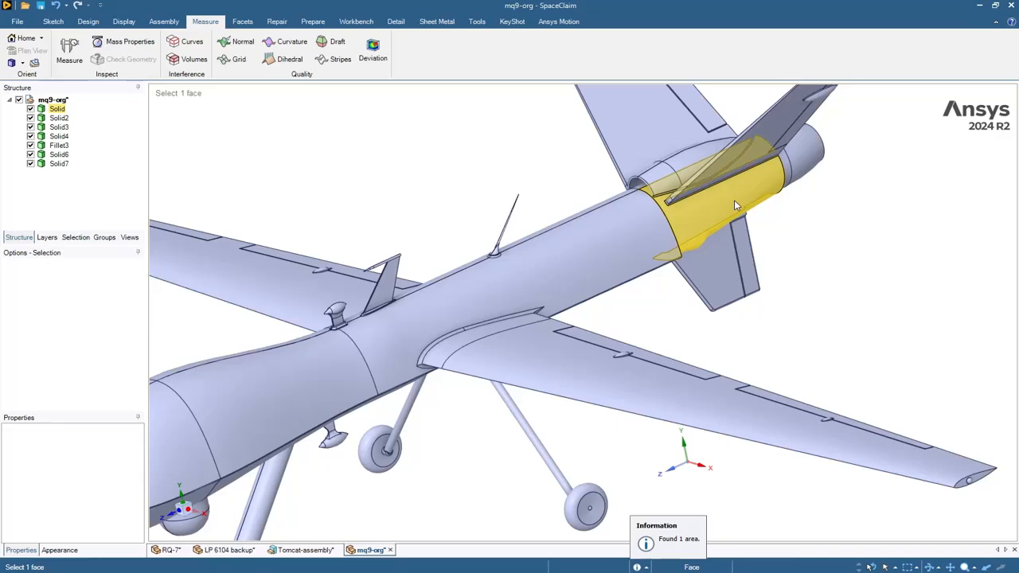
- Delete the rear fuselage face near the tail
click(735, 205)
right_click(736, 205)
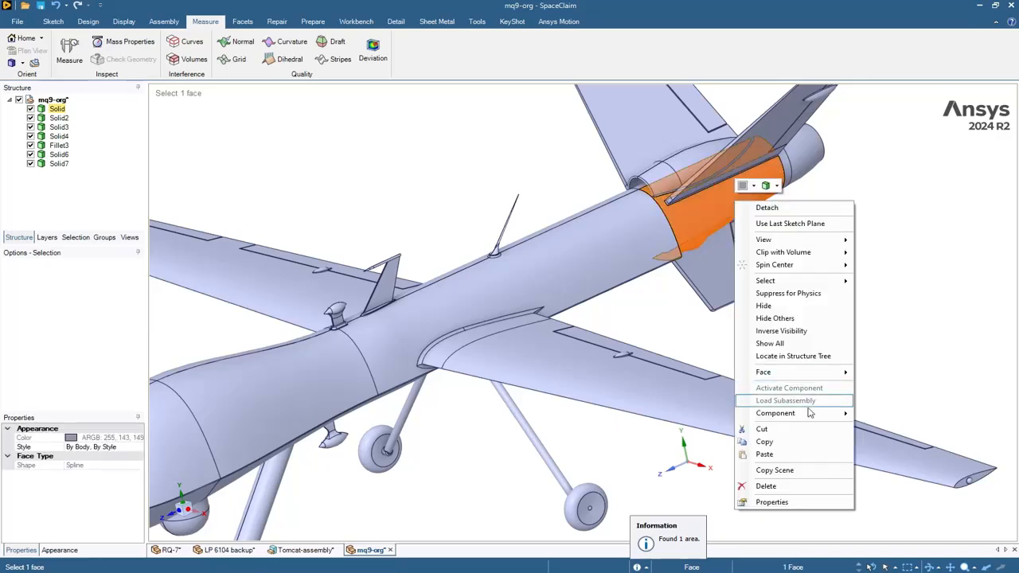
click(766, 487)
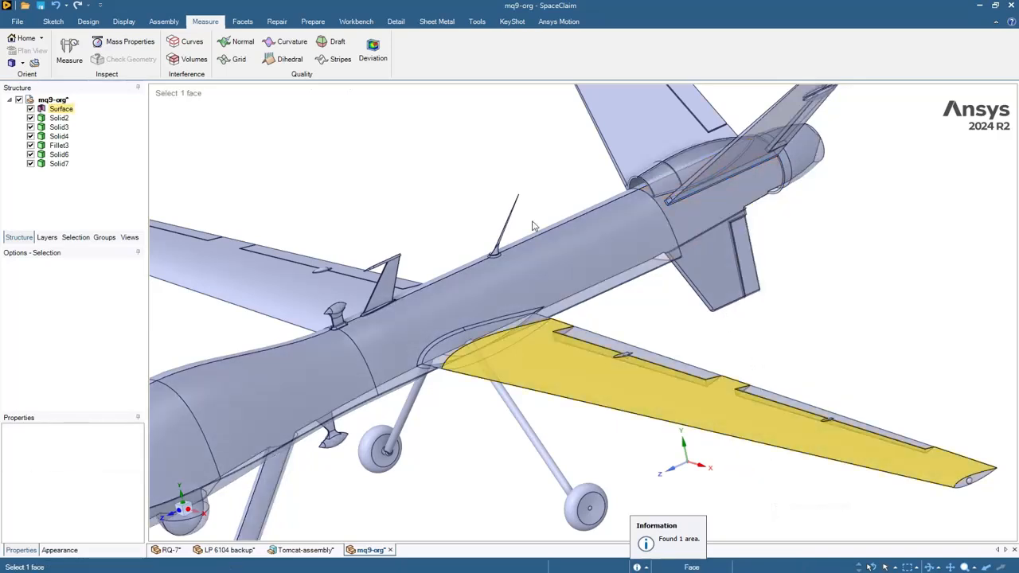
- Patch the missing rear fuselage face with Missing Faces, making the body a closed Solid
click(276, 21)
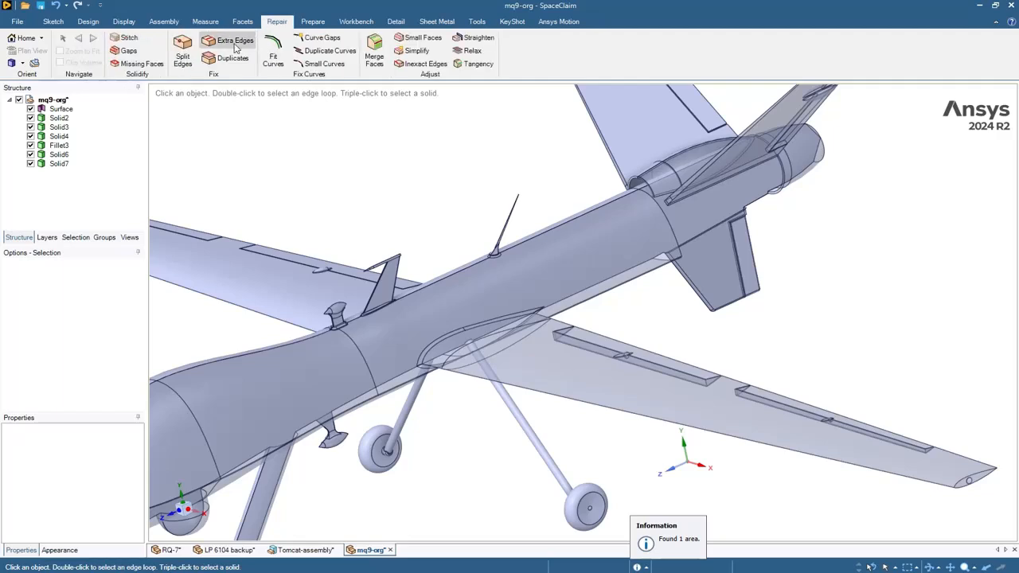
click(142, 64)
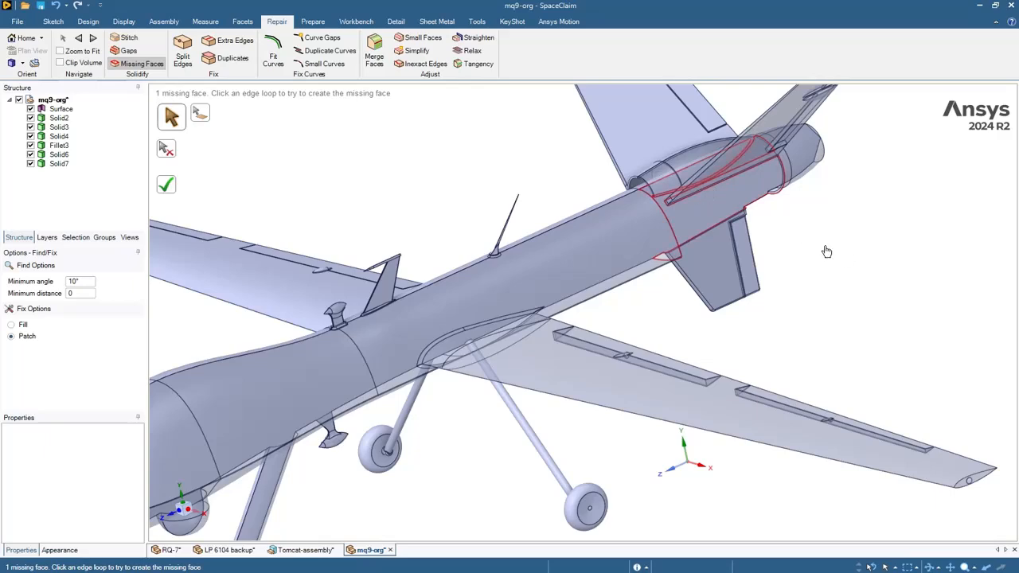
middle_drag(697, 193, 649, 211)
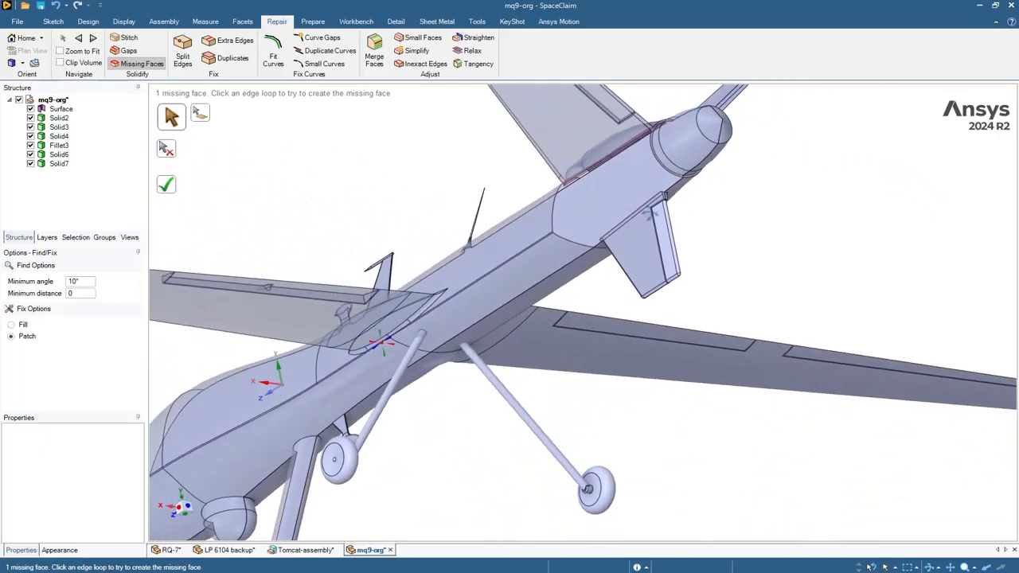
click(642, 140)
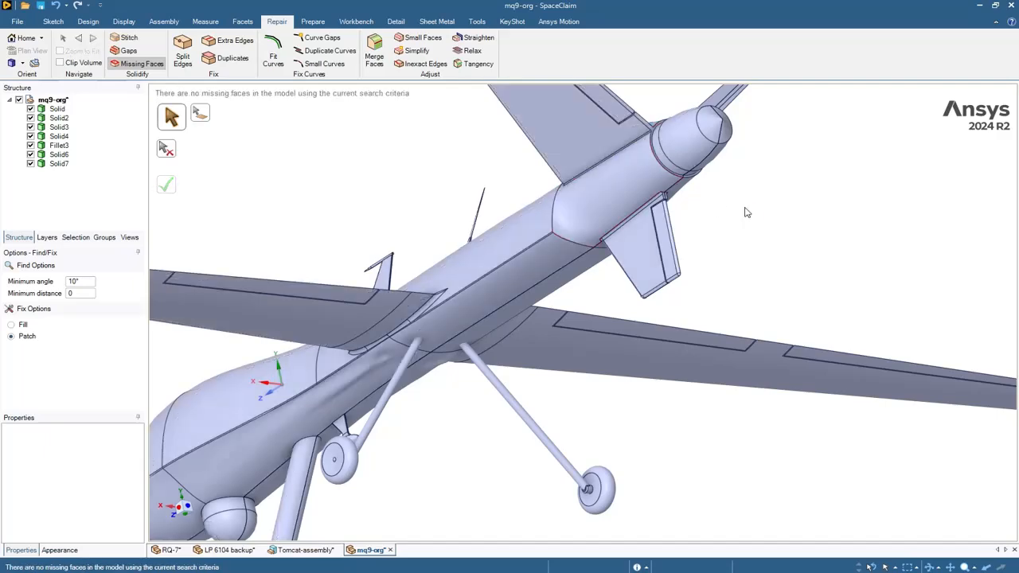
middle_drag(743, 212, 818, 316)
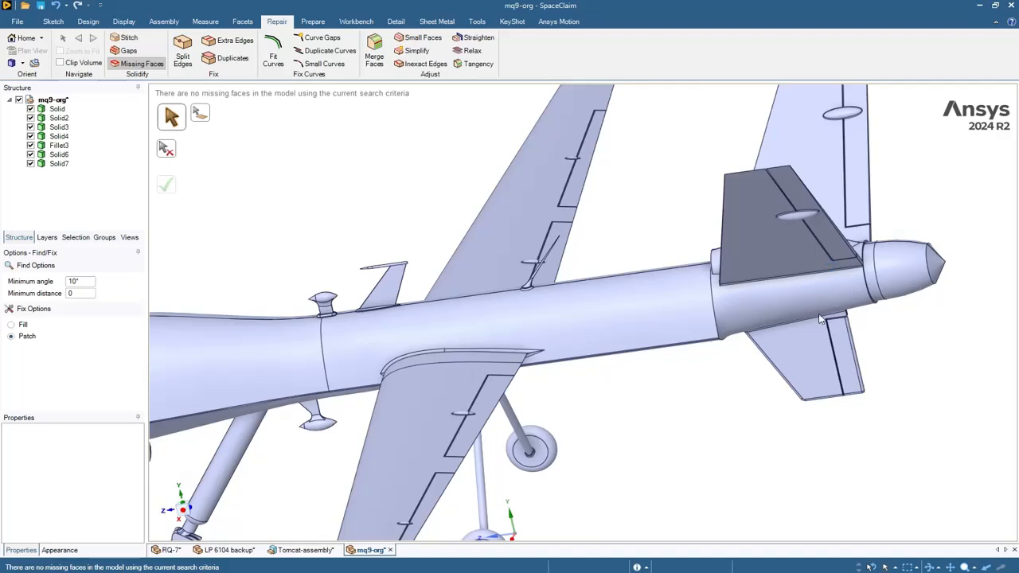
- Display the surface grid on the rebuilt tail-cone face and orbit to inspect it
click(205, 21)
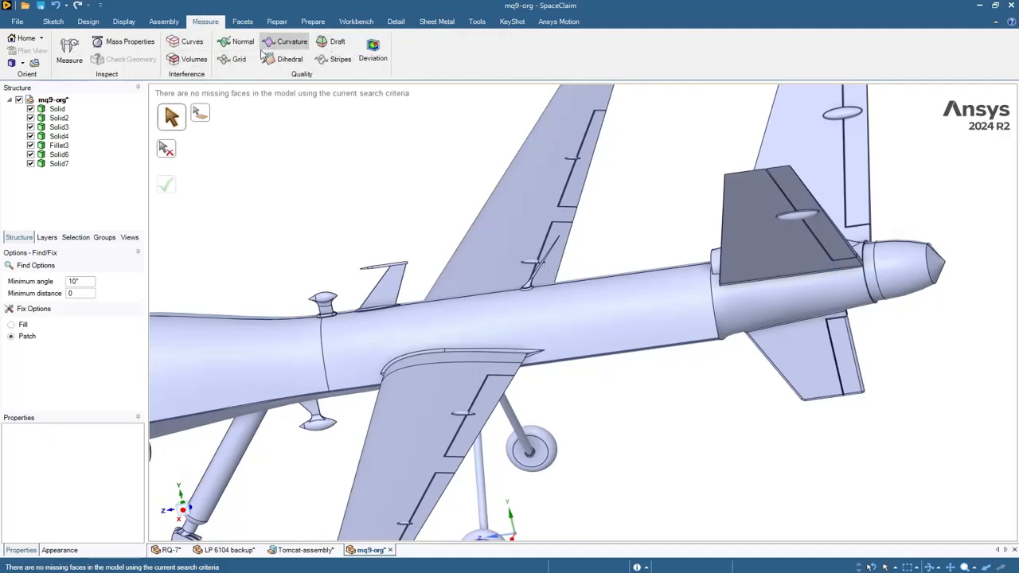
click(237, 58)
click(772, 306)
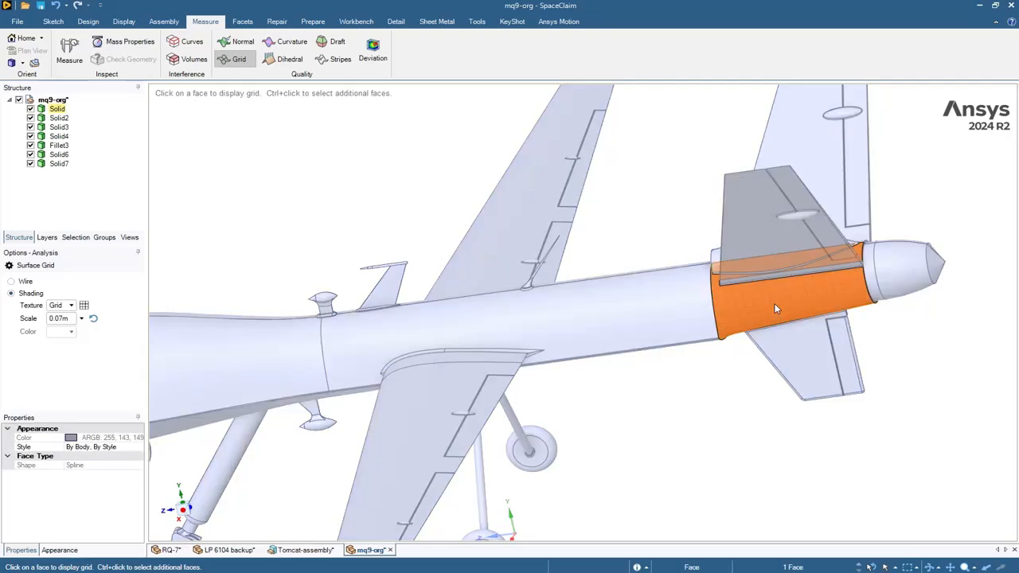
middle_drag(902, 330, 923, 289)
middle_drag(922, 253, 910, 225)
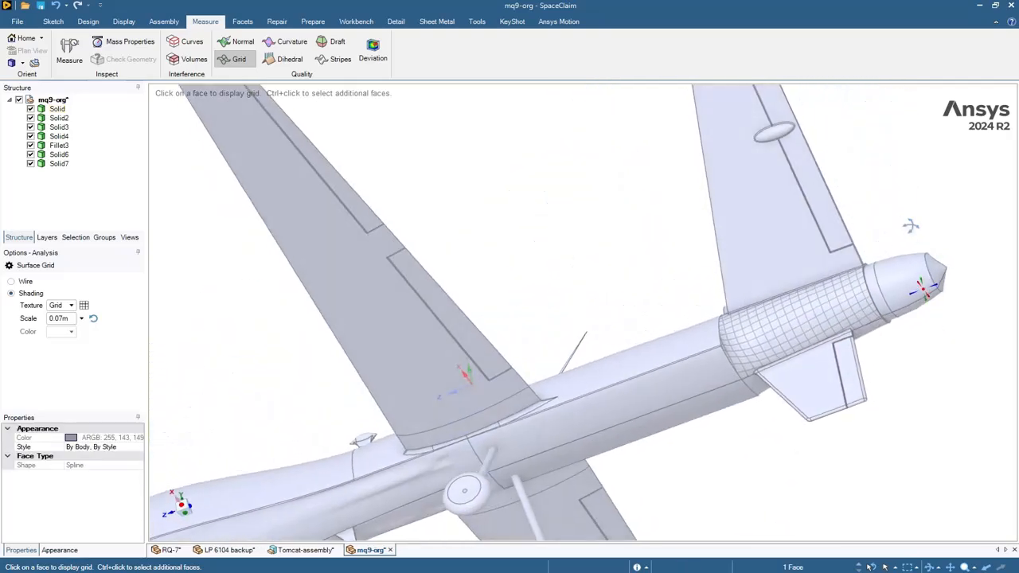
scroll(769, 342, up, 4)
scroll(769, 343, up, 2)
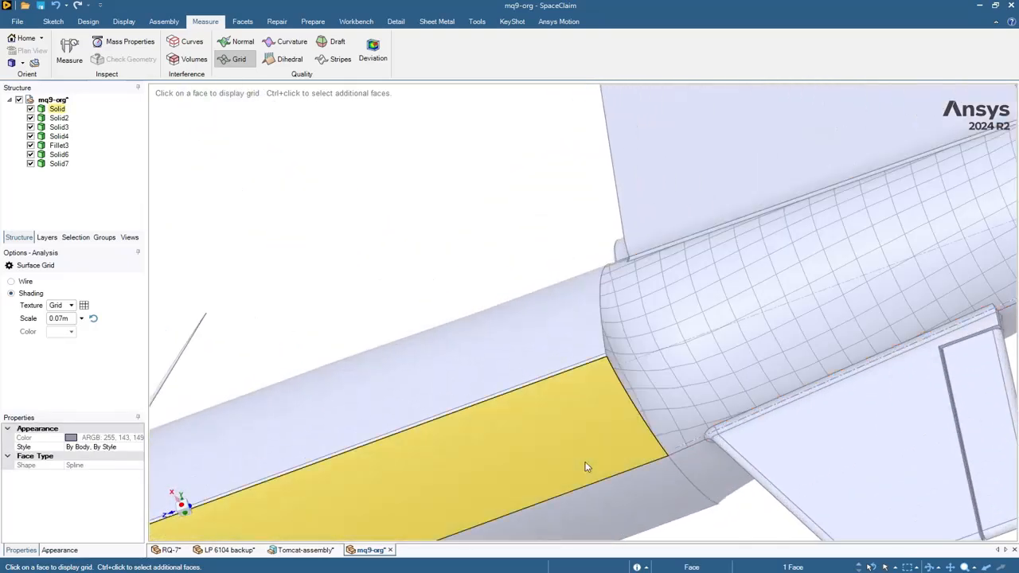
scroll(649, 453, up, 2)
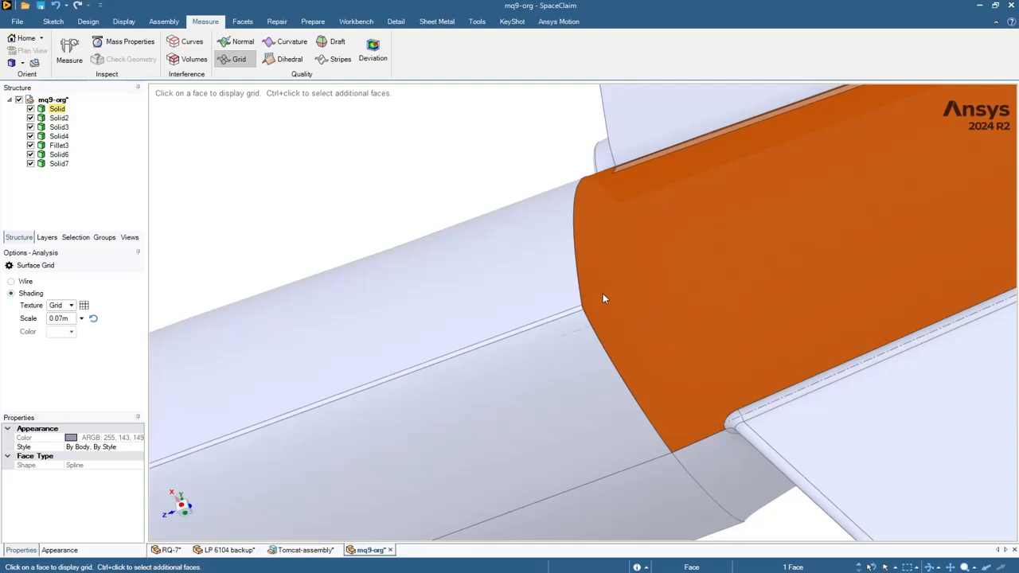
middle_drag(432, 125, 360, 228)
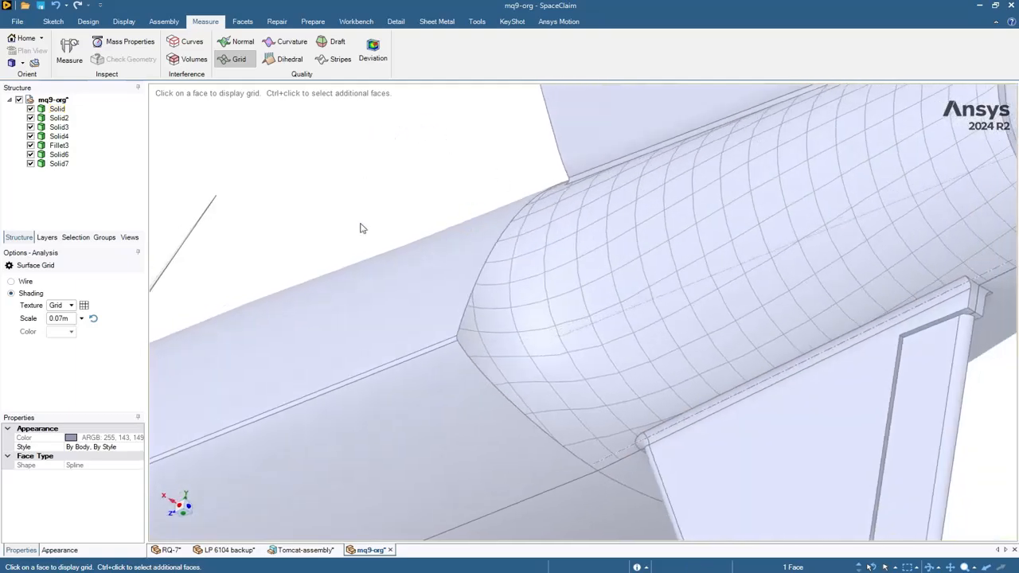
click(491, 337)
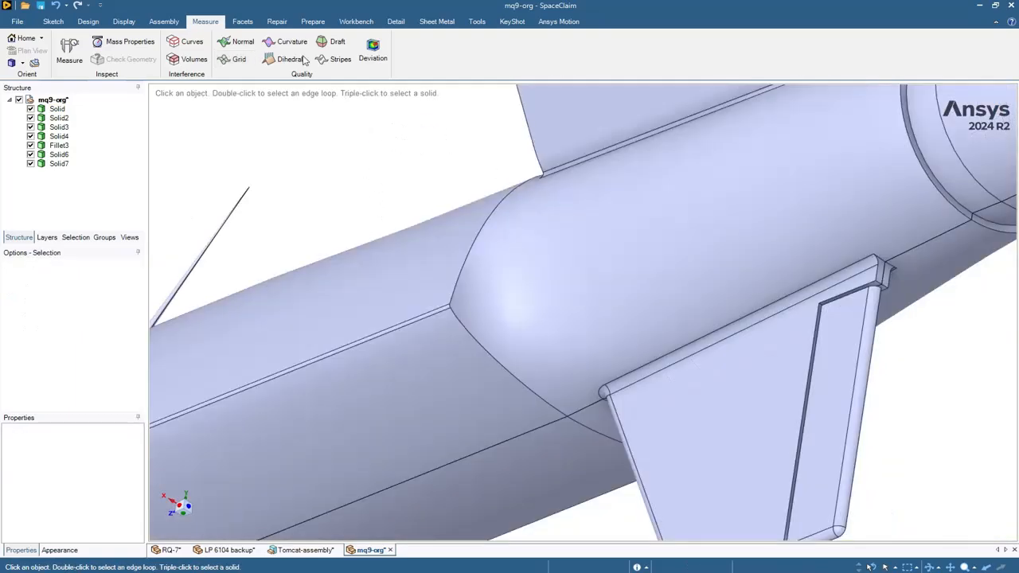
- Display curvature on the rear fuselage cylinder face, then clear it and exit
click(300, 43)
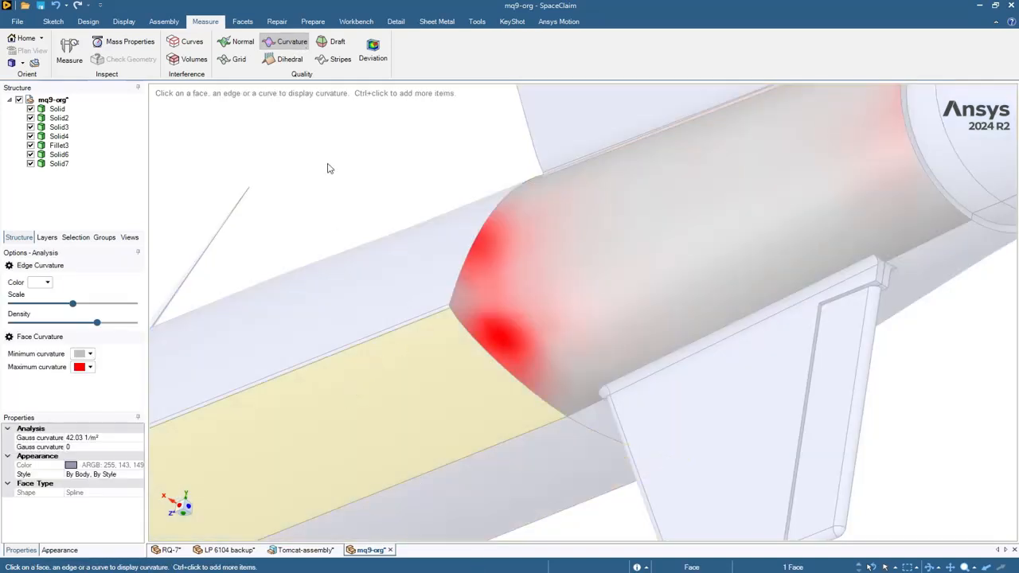
scroll(328, 164, down, 1)
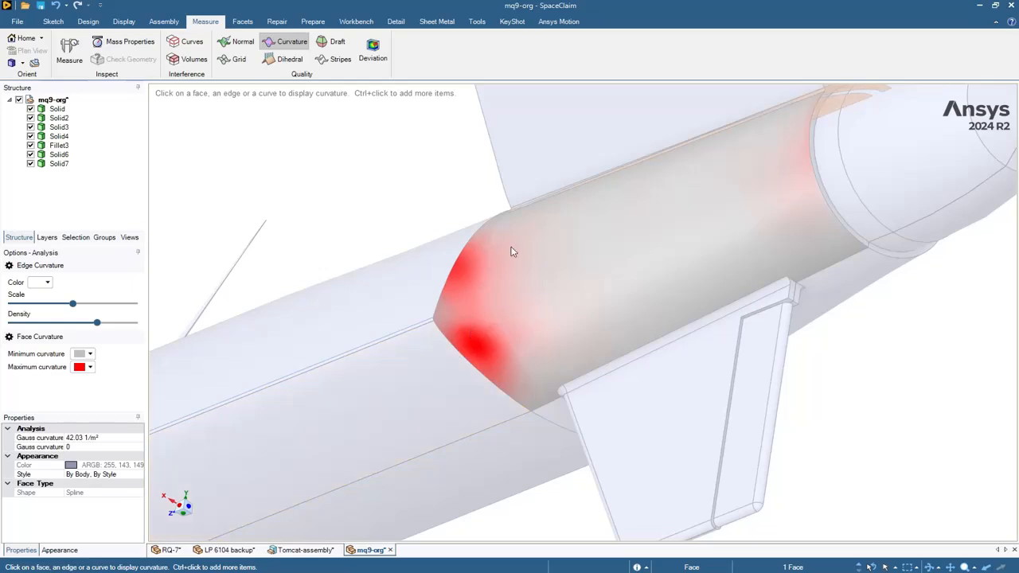
scroll(915, 402, down, 4)
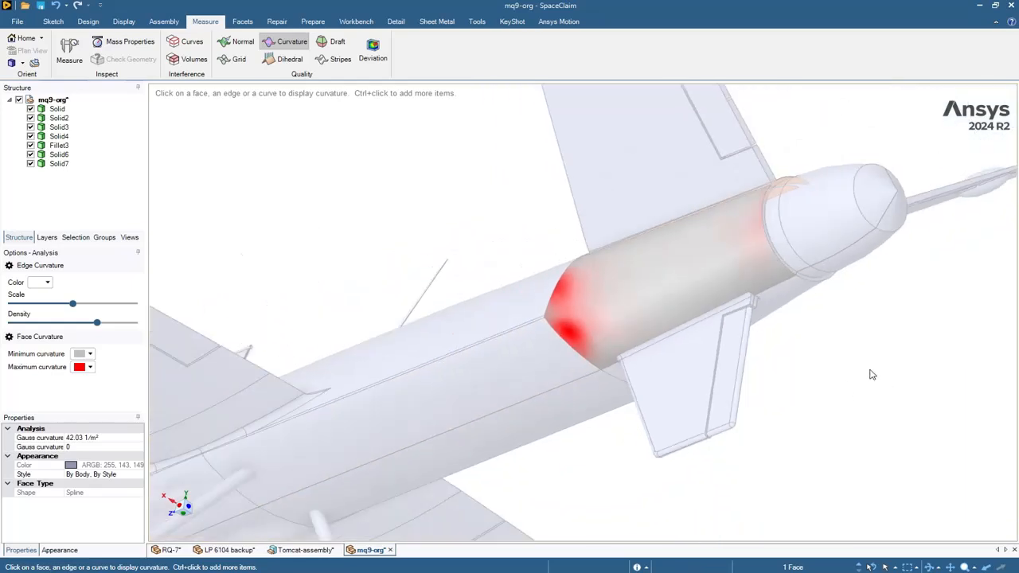
middle_drag(866, 366, 791, 341)
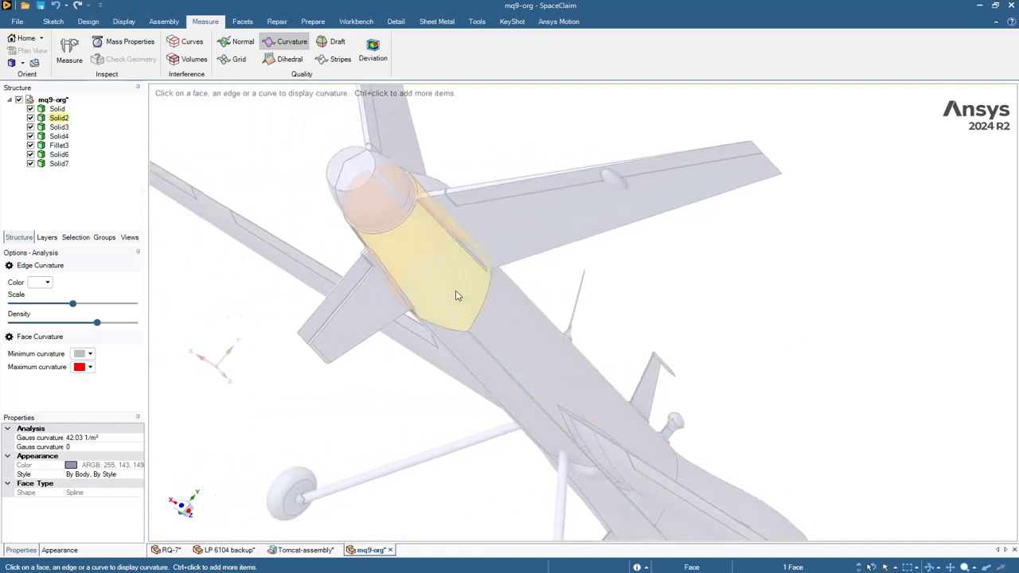
click(456, 291)
middle_drag(732, 386, 641, 364)
click(880, 365)
key(Escape)
- Orbit and zoom to bring the wing root and fuselage faces into view
click(641, 364)
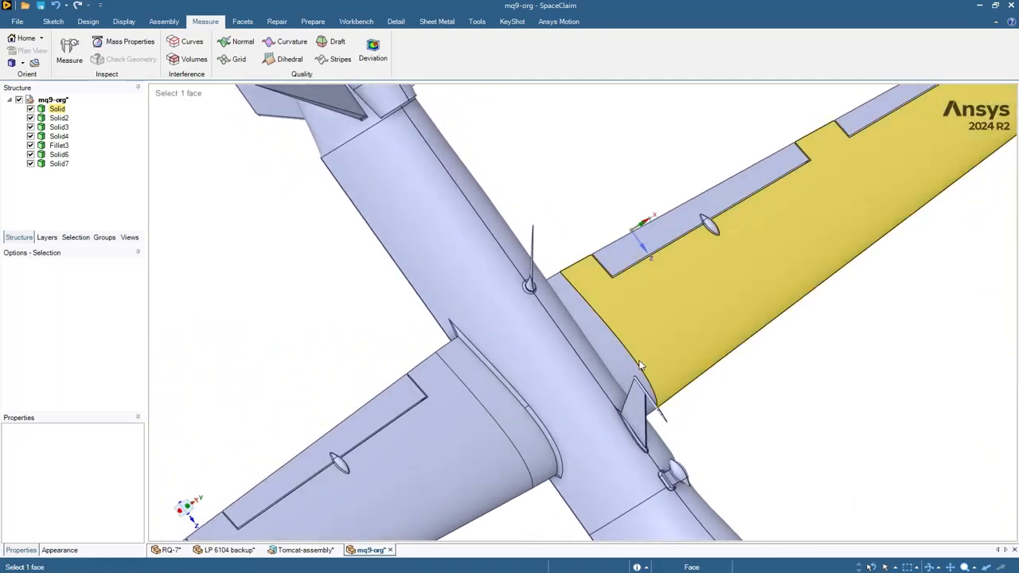
click(277, 22)
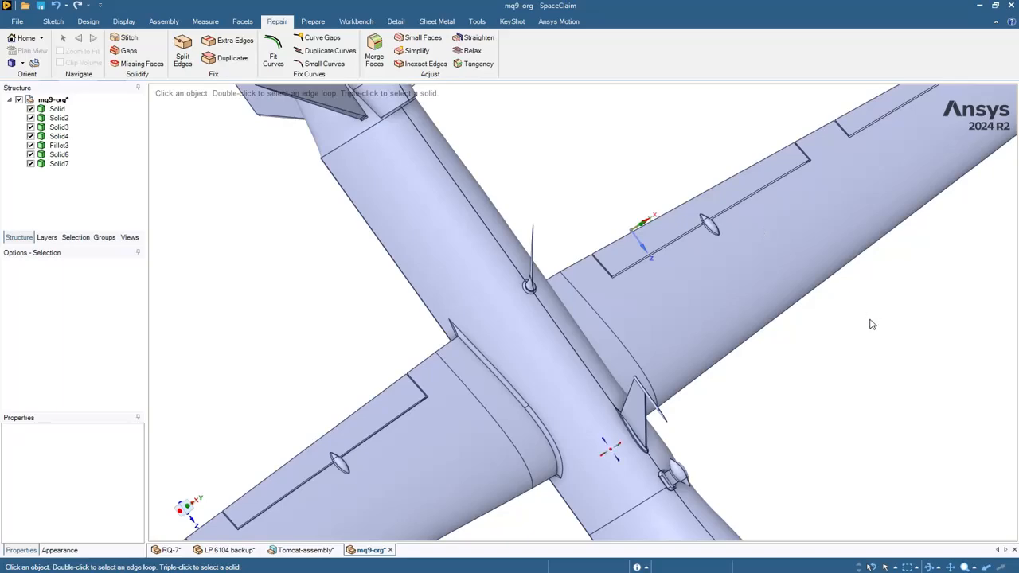
middle_drag(870, 321, 750, 321)
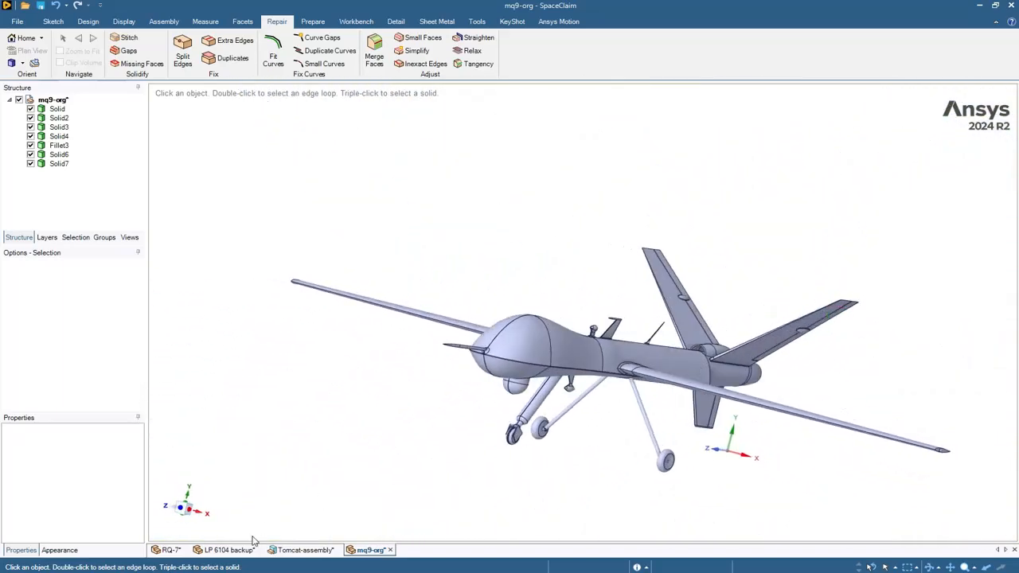
scroll(580, 343, up, 2)
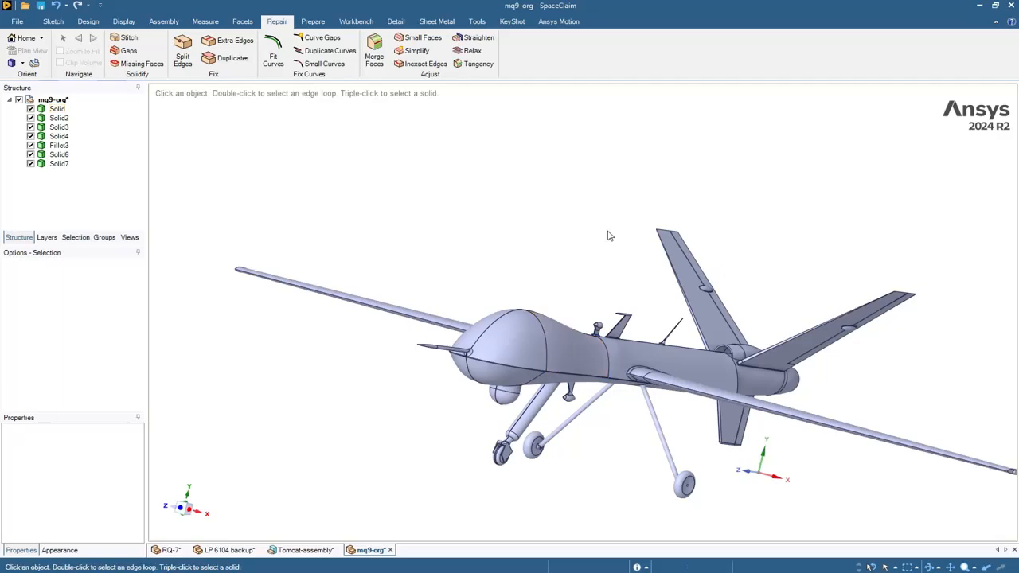
scroll(558, 287, up, 1)
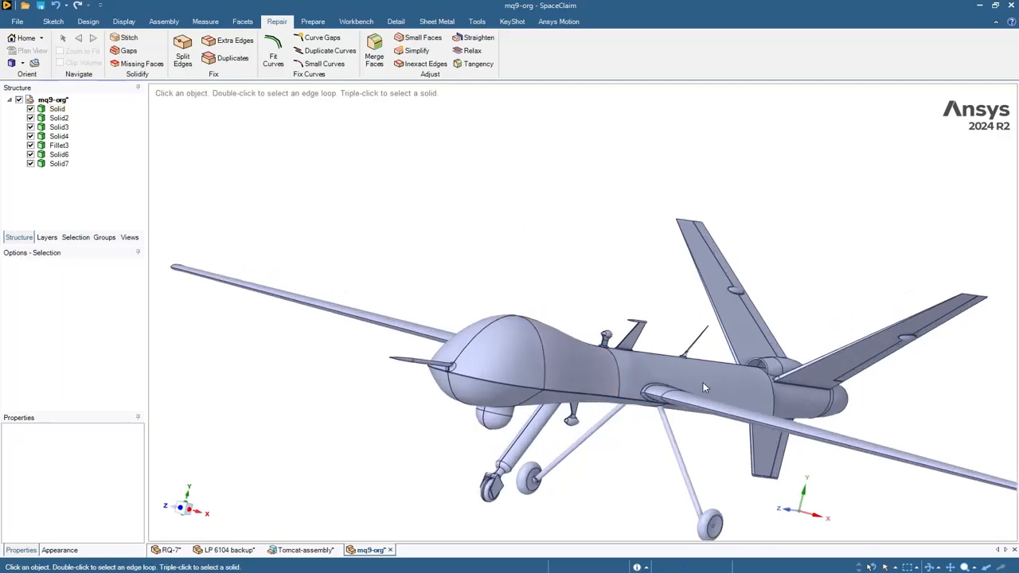
click(703, 387)
scroll(657, 391, up, 3)
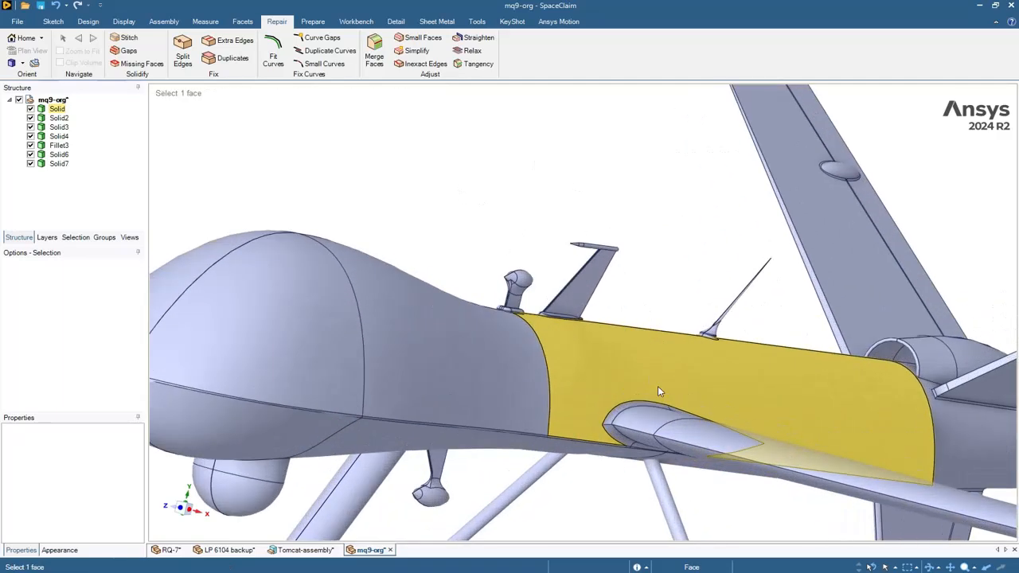
click(669, 239)
middle_drag(668, 239, 615, 276)
- Merge the two wing-root fillet faces into a single face with Merge Faces
click(374, 50)
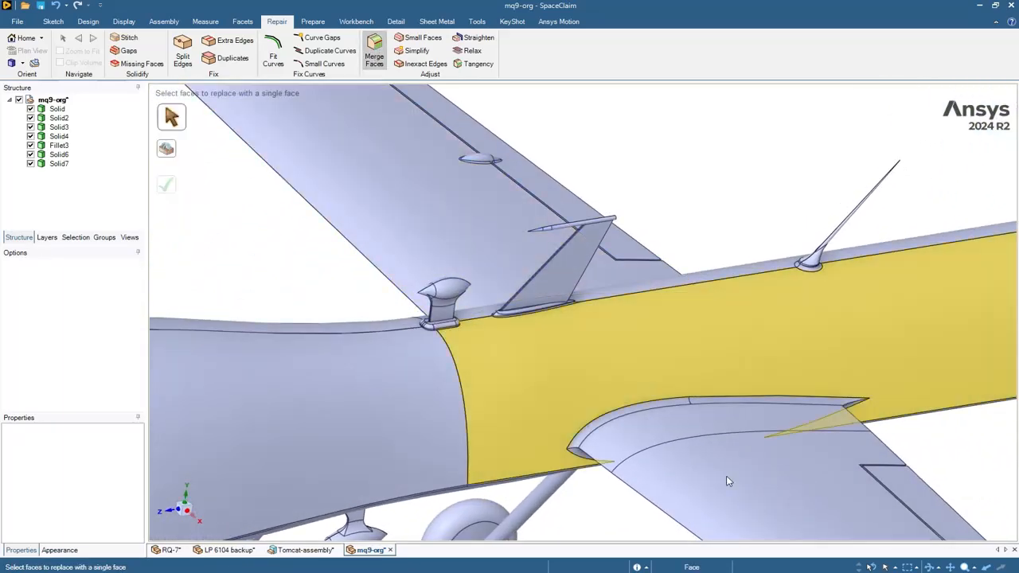
scroll(705, 423, up, 2)
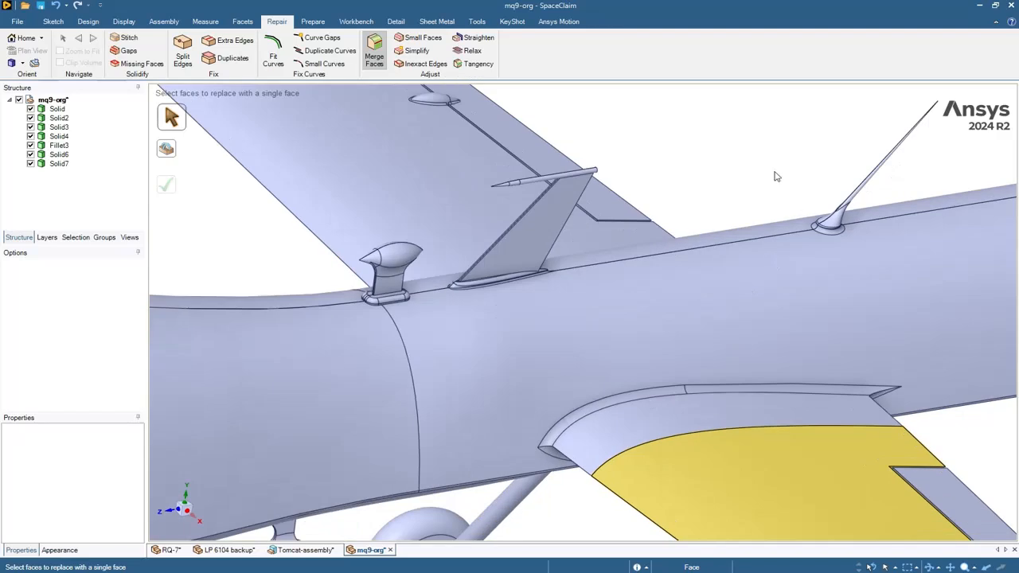
scroll(749, 258, up, 1)
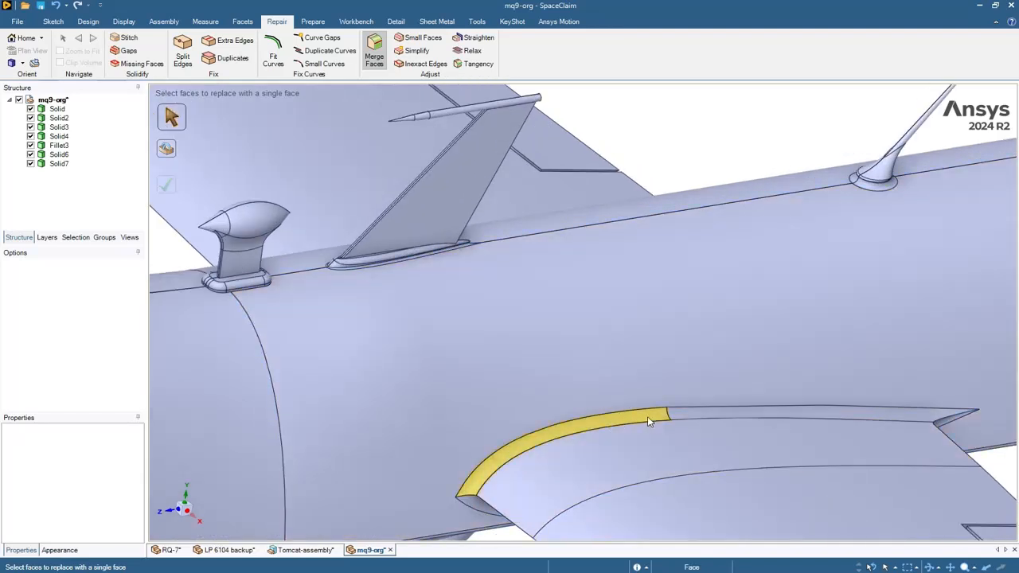
click(647, 417)
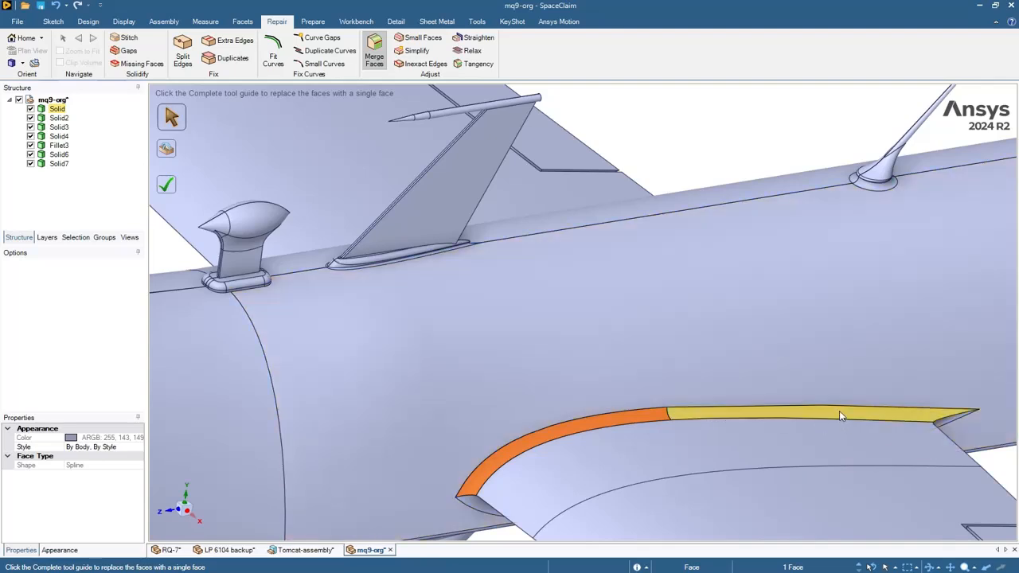
ctrl+click(839, 411)
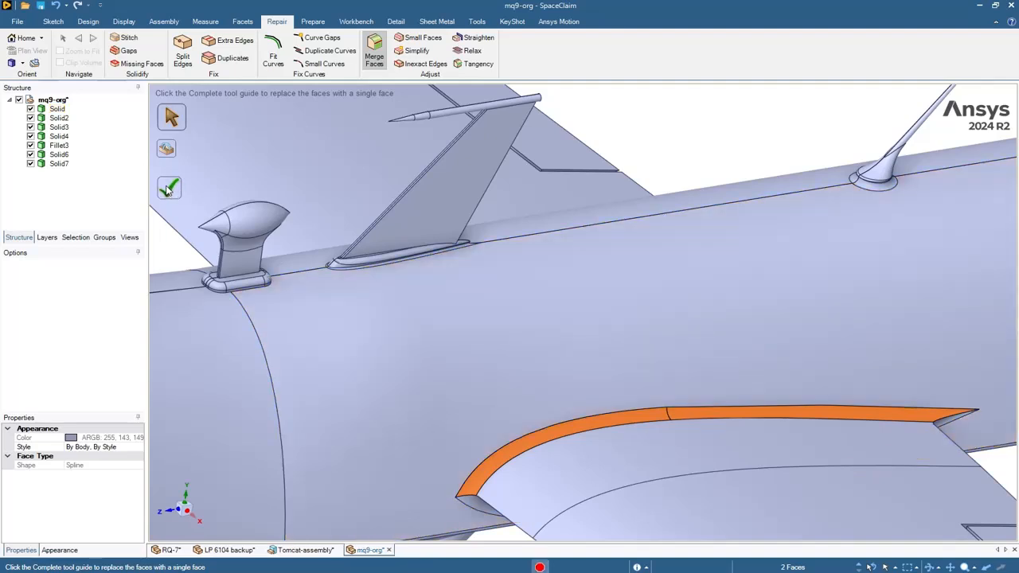
click(168, 189)
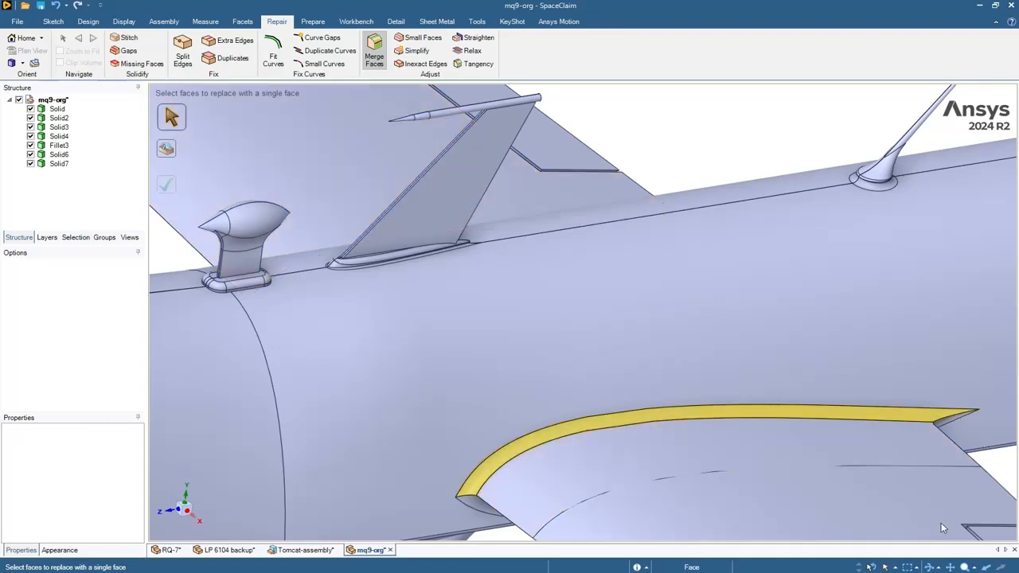
middle_drag(697, 383, 784, 360)
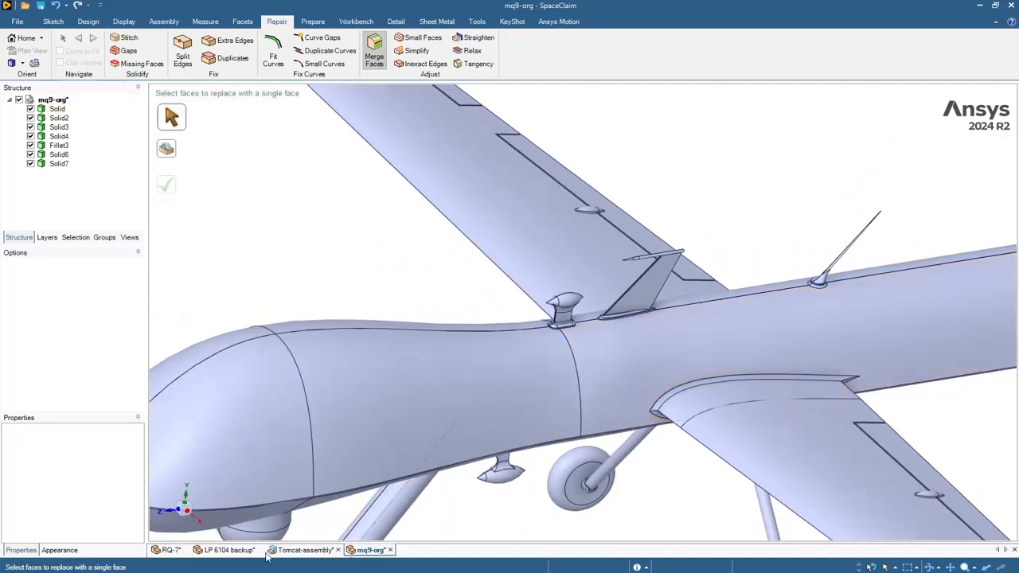
- Switch to the LP 6104 backup car model and start a Small Faces scan
click(229, 550)
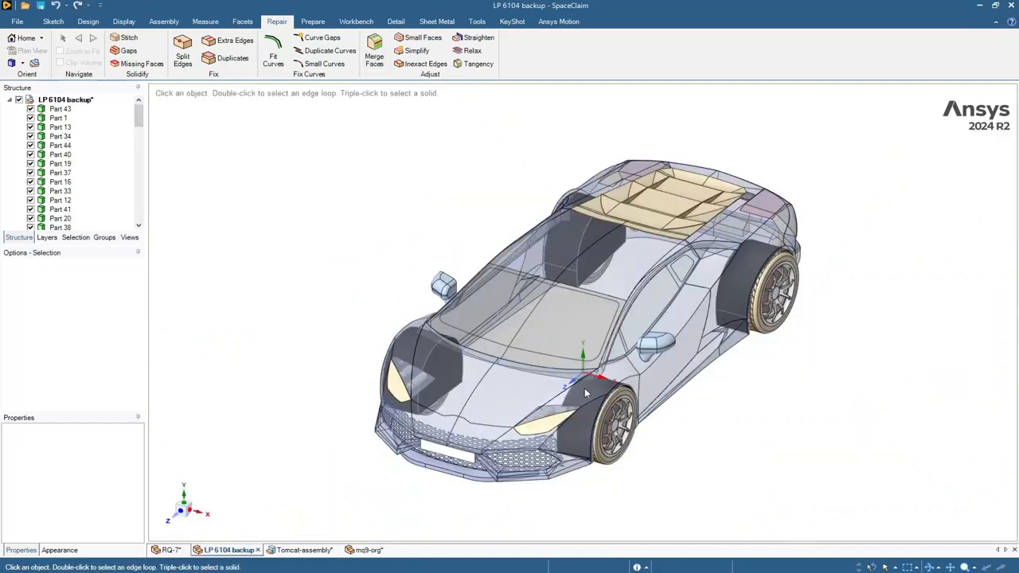
middle_drag(828, 384, 831, 351)
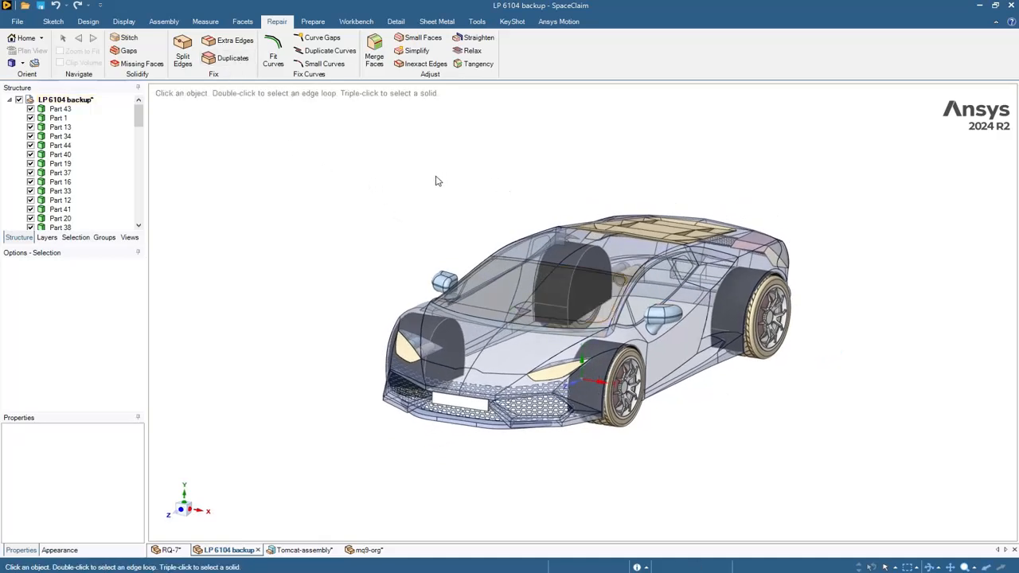
click(436, 39)
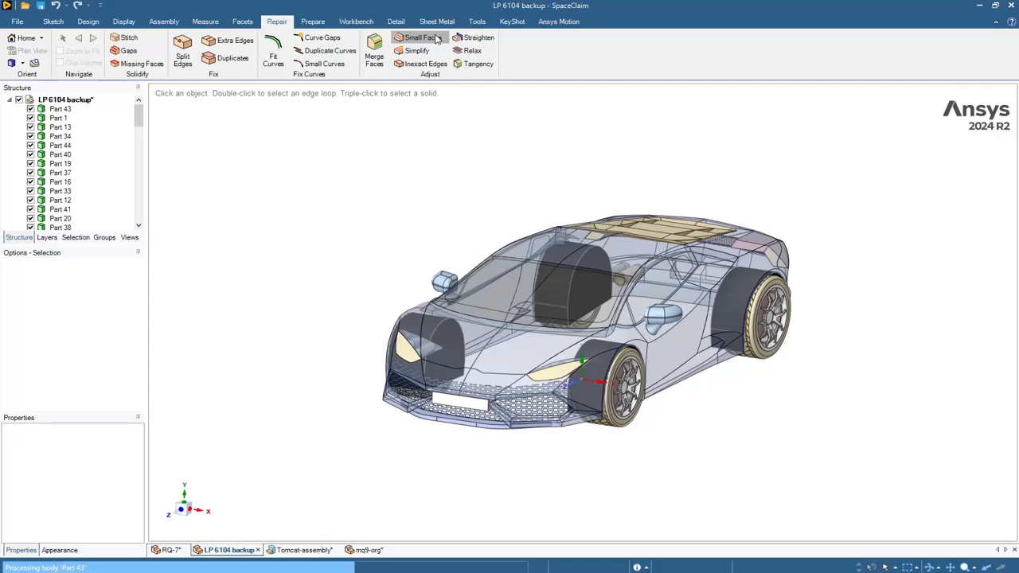
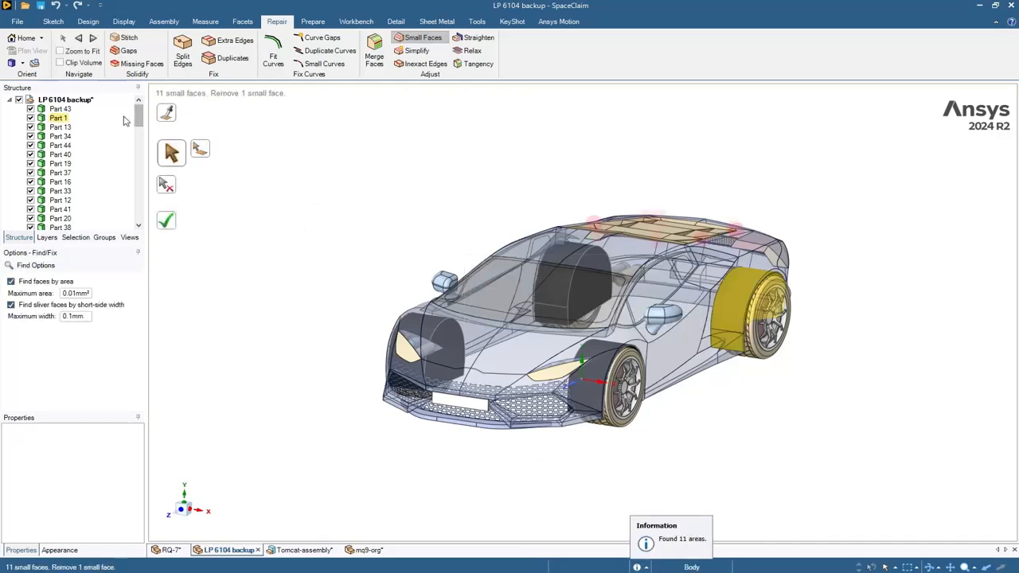
- Turn on Zoom to Fit, step through the small faces and remove the first red sliver
click(83, 51)
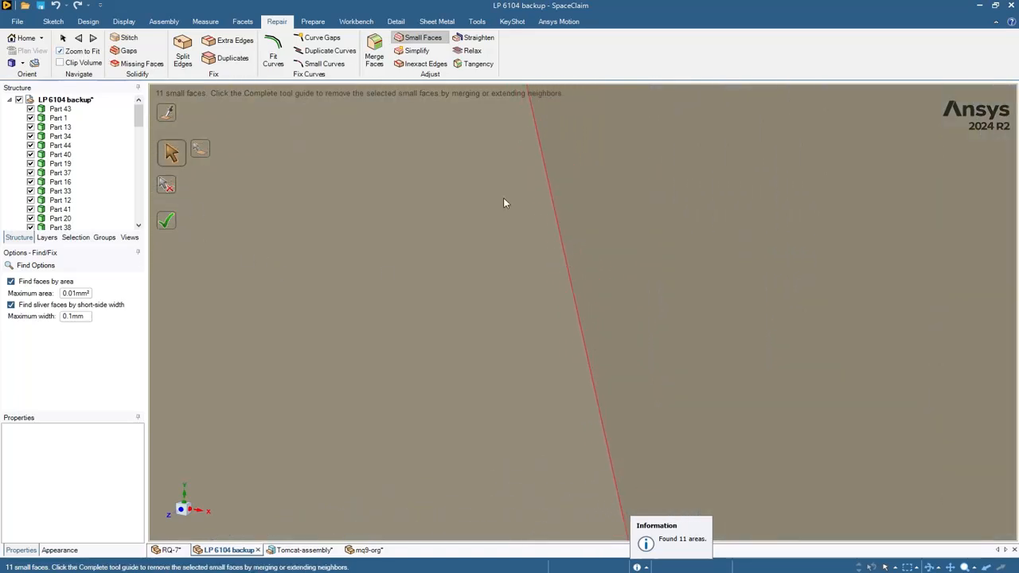
click(553, 205)
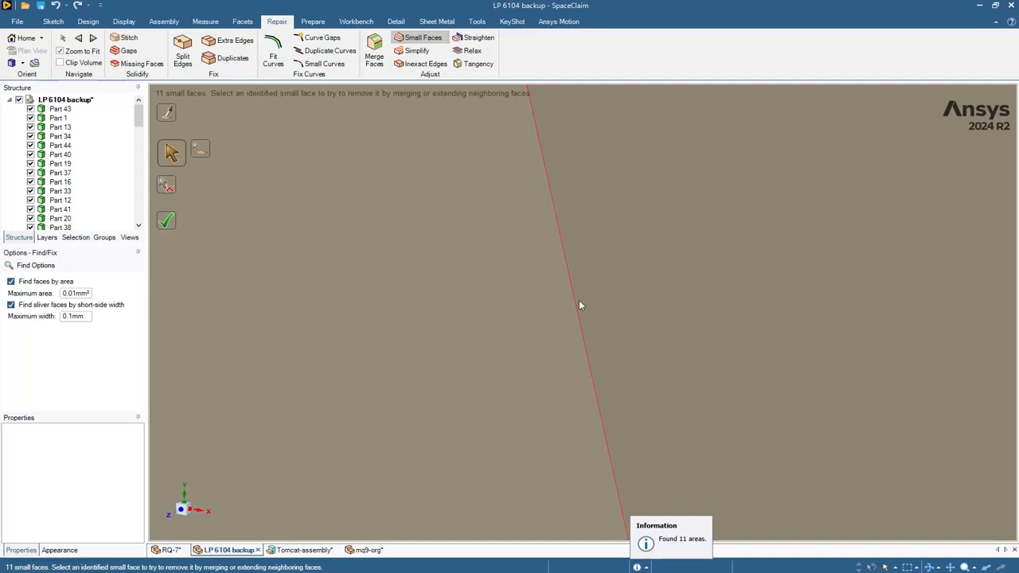
scroll(580, 300, down, 4)
scroll(587, 303, down, 3)
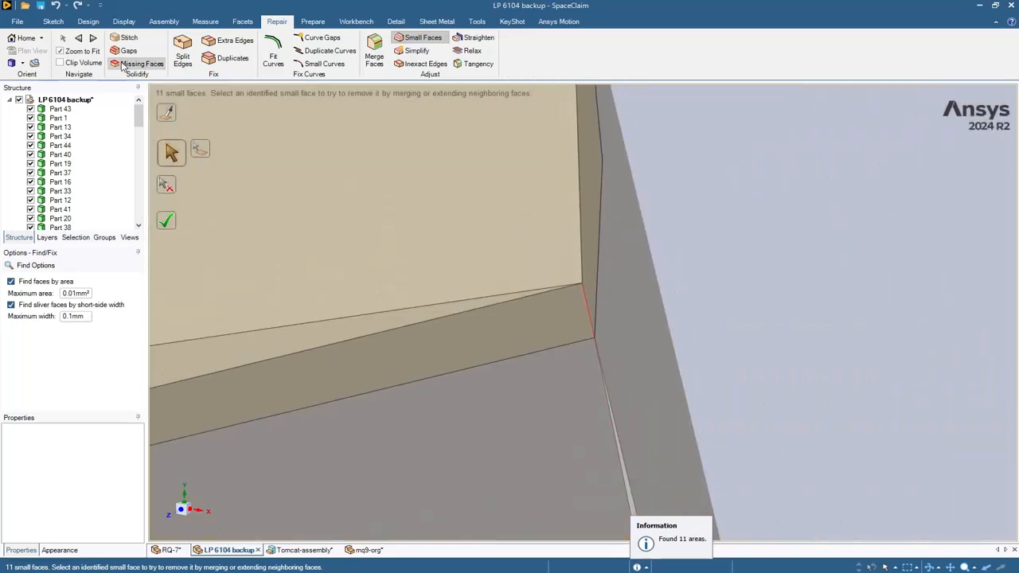
click(93, 38)
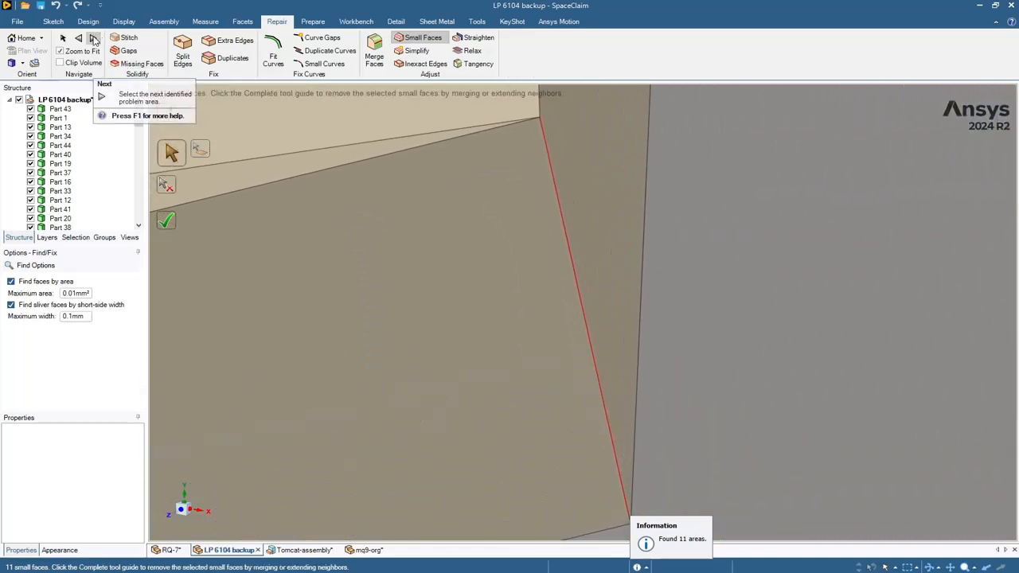
click(93, 38)
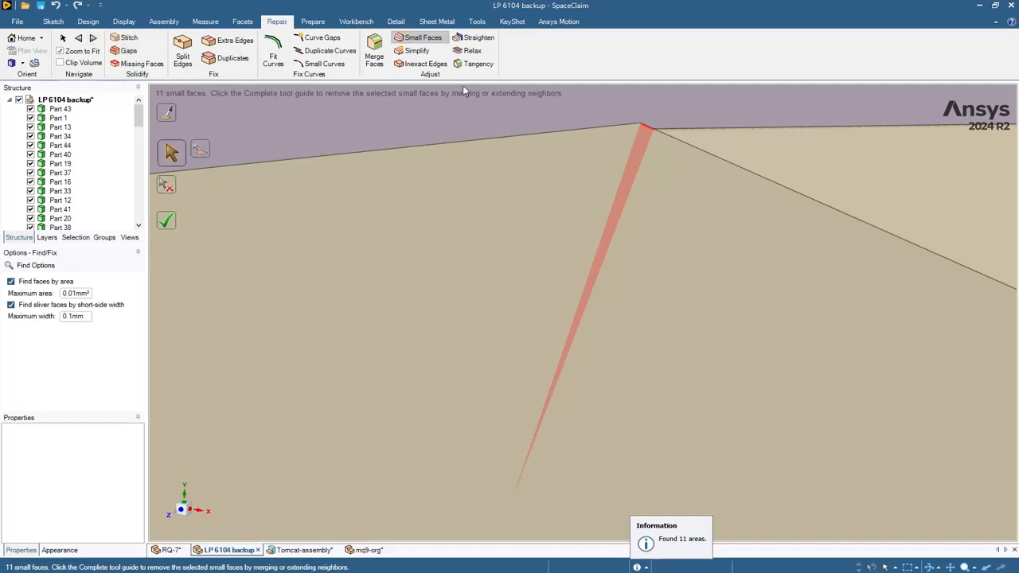
click(645, 141)
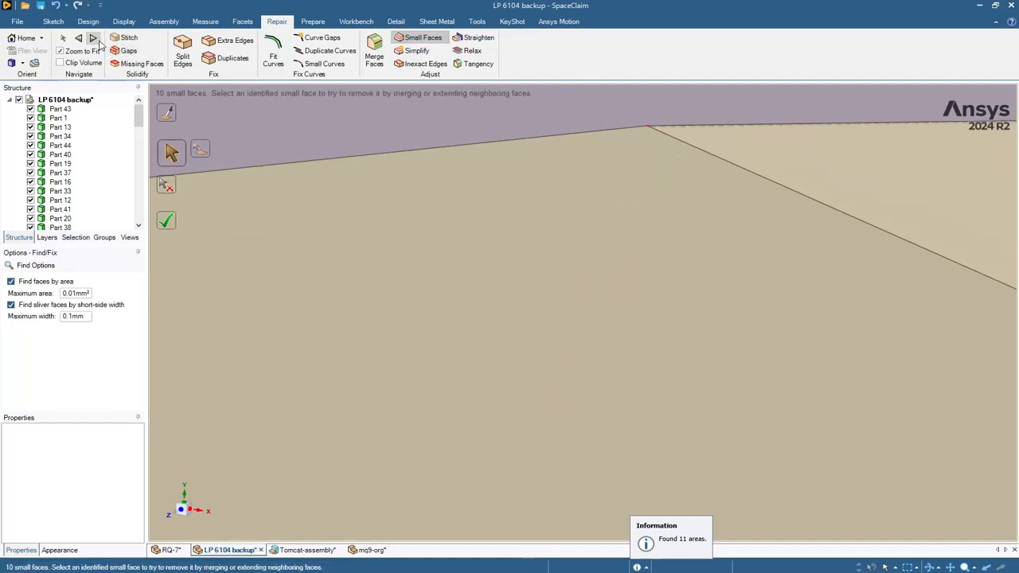
- Advance through further small faces and pick another red sliver face for removal
click(93, 38)
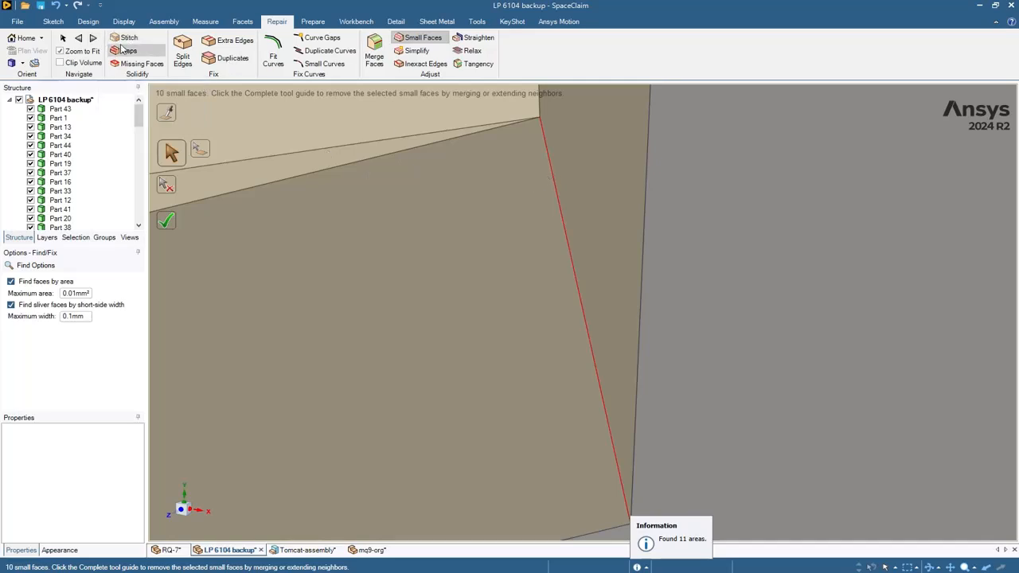
click(92, 39)
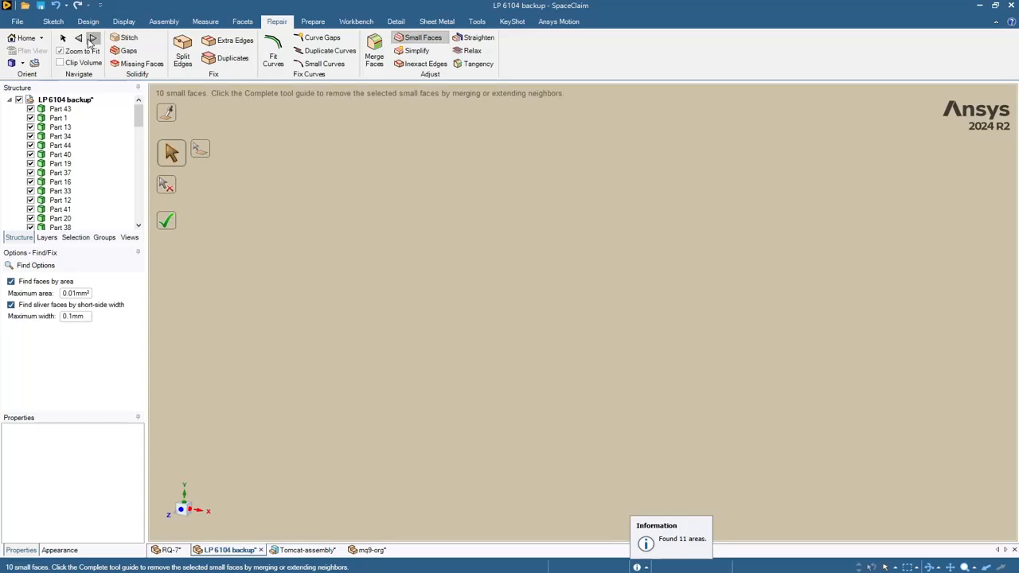
click(92, 39)
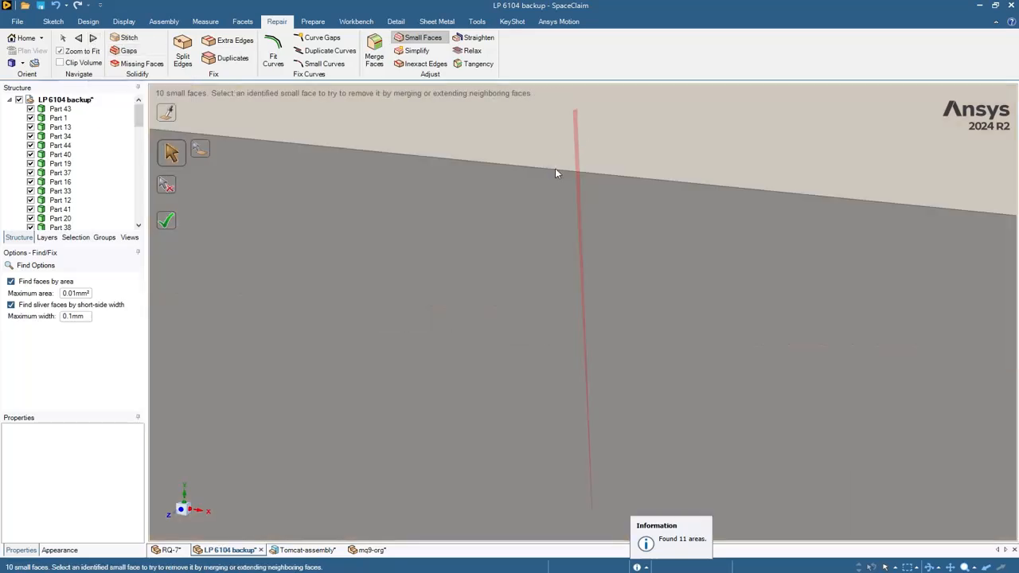
scroll(564, 216, down, 3)
click(557, 254)
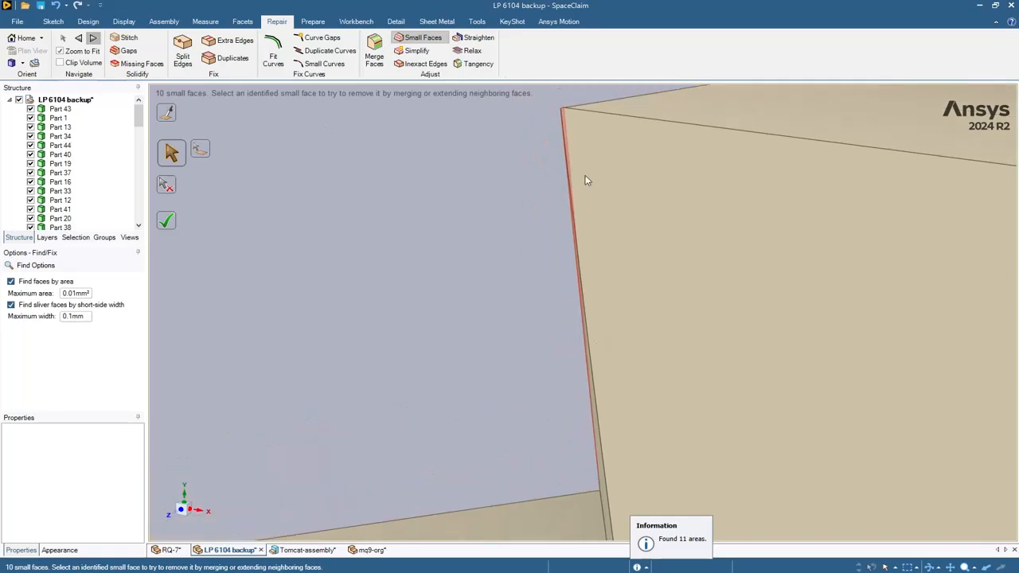
click(564, 132)
- Orbit around the sliver strip and remove the remaining red sliver faces there
scroll(565, 281, down, 10)
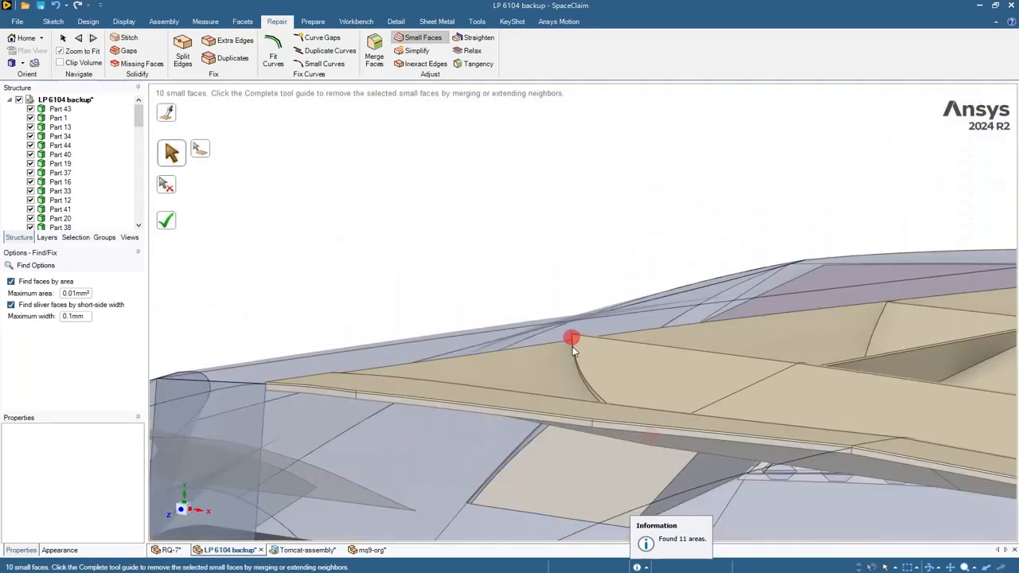
scroll(571, 370, up, 8)
scroll(519, 315, up, 10)
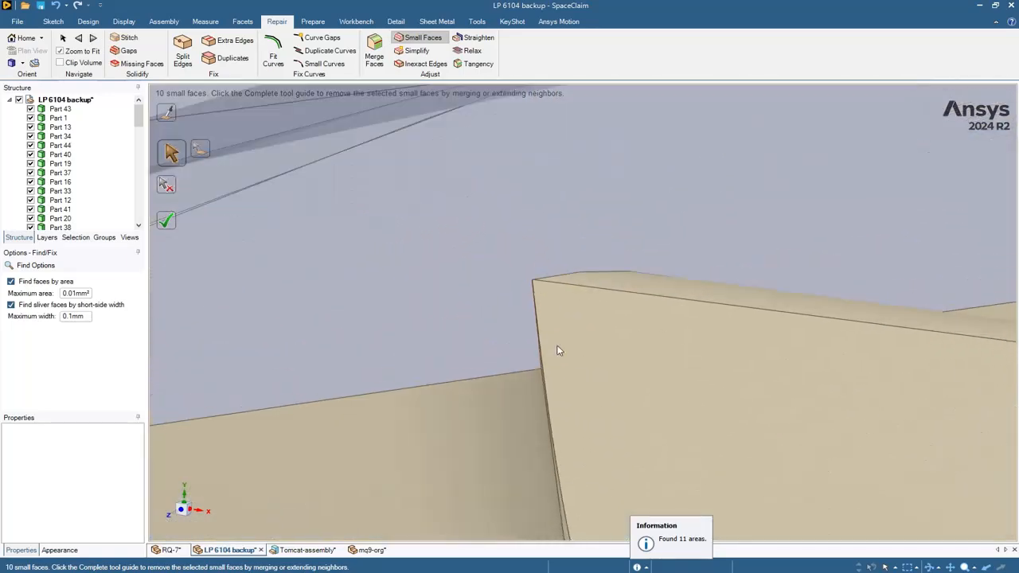
middle_drag(412, 236, 340, 222)
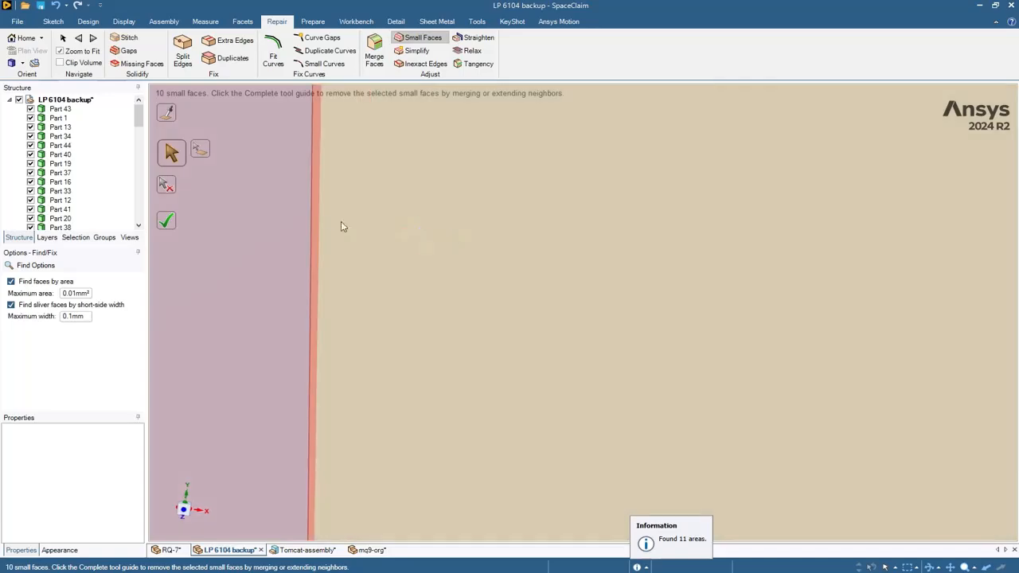
click(317, 222)
click(313, 229)
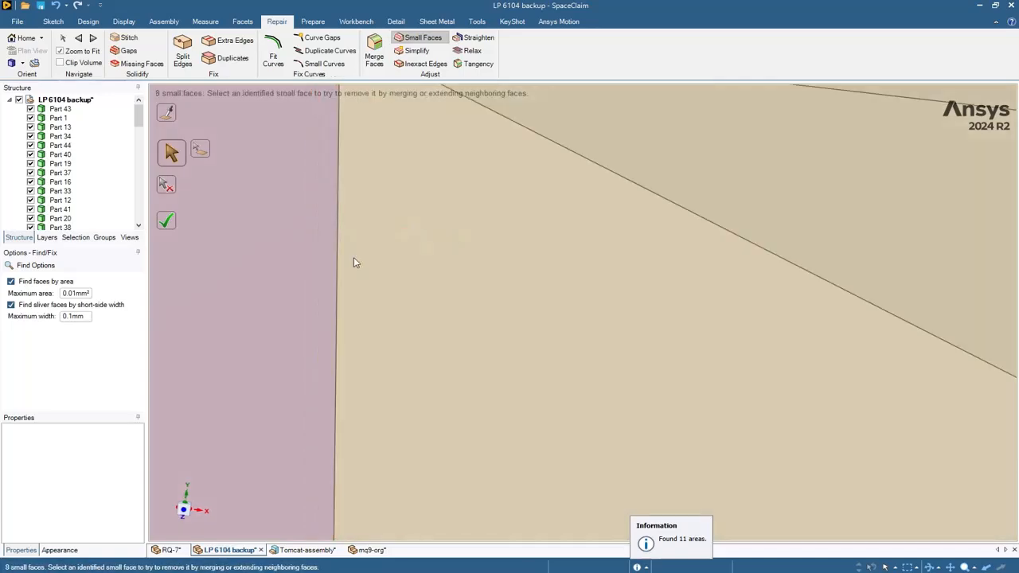
scroll(374, 286, down, 5)
- Fit the whole car and orbit it toward the front to view the roof
key(h)
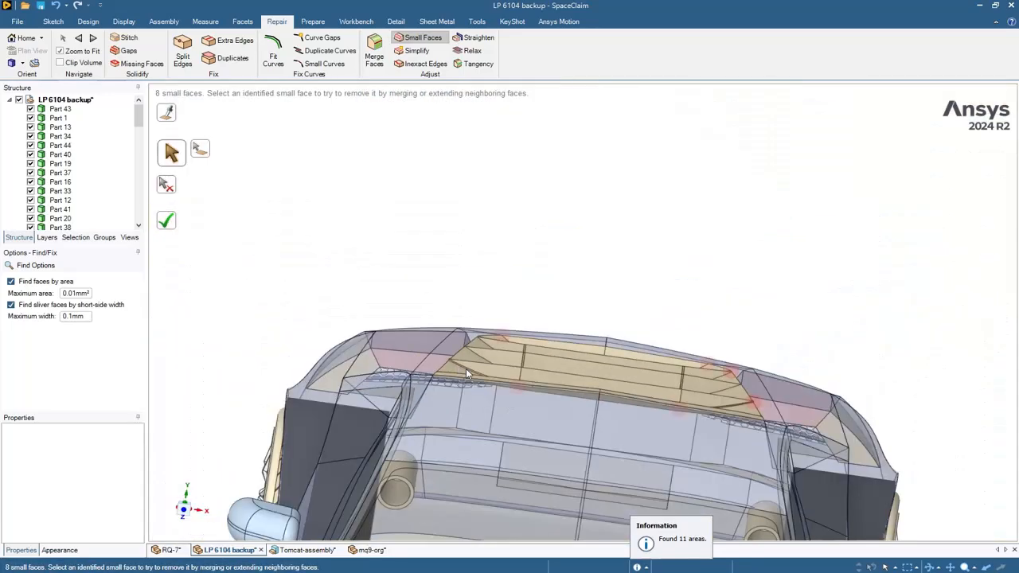
middle_drag(802, 287, 803, 308)
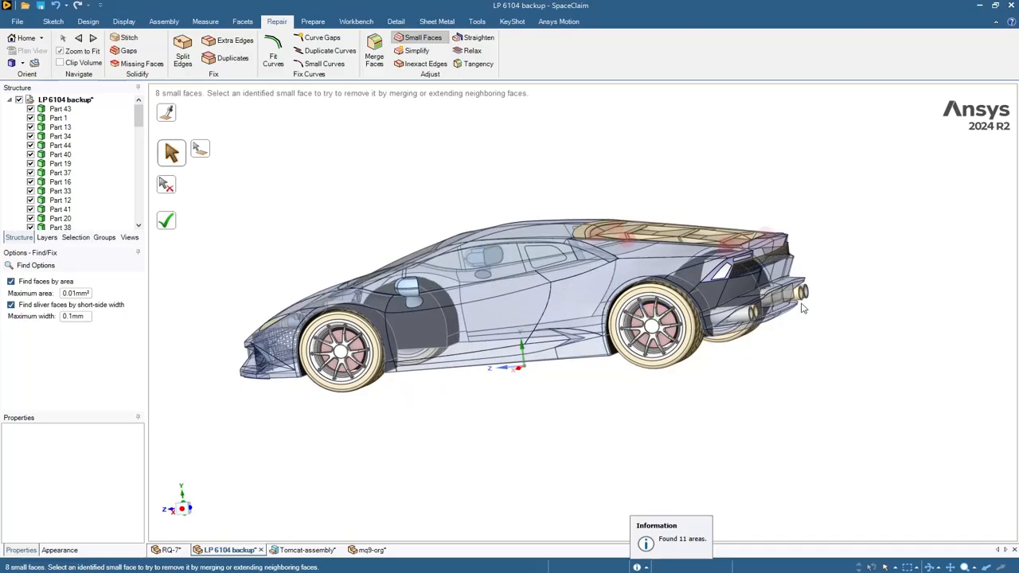
middle_drag(591, 177, 659, 181)
middle_drag(524, 178, 684, 202)
scroll(628, 362, up, 5)
scroll(628, 359, up, 5)
scroll(464, 357, down, 9)
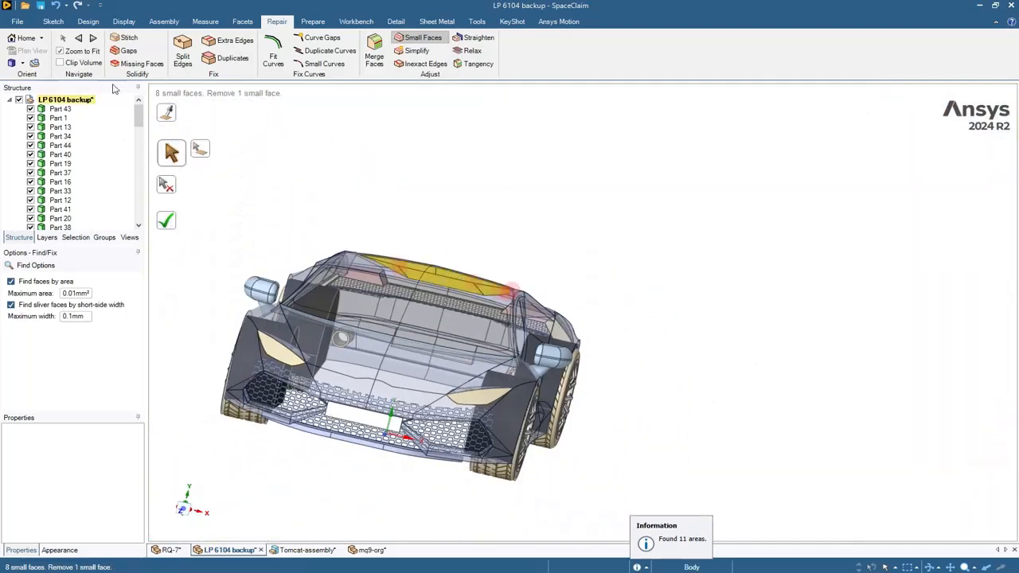
- Remove two more sliver faces, leaving six, then fit the whole car and exit Small Faces
click(94, 38)
click(93, 38)
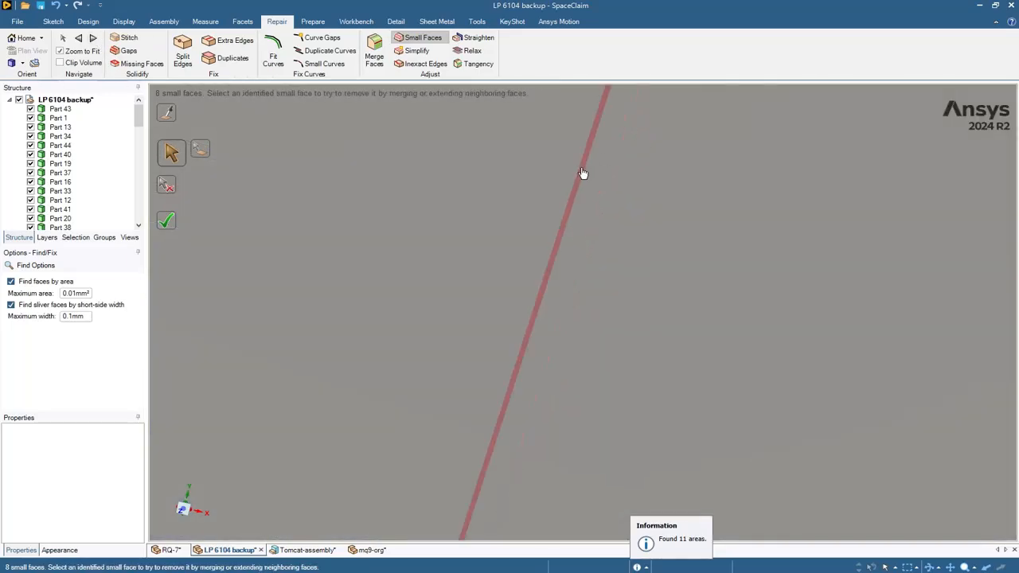
click(94, 38)
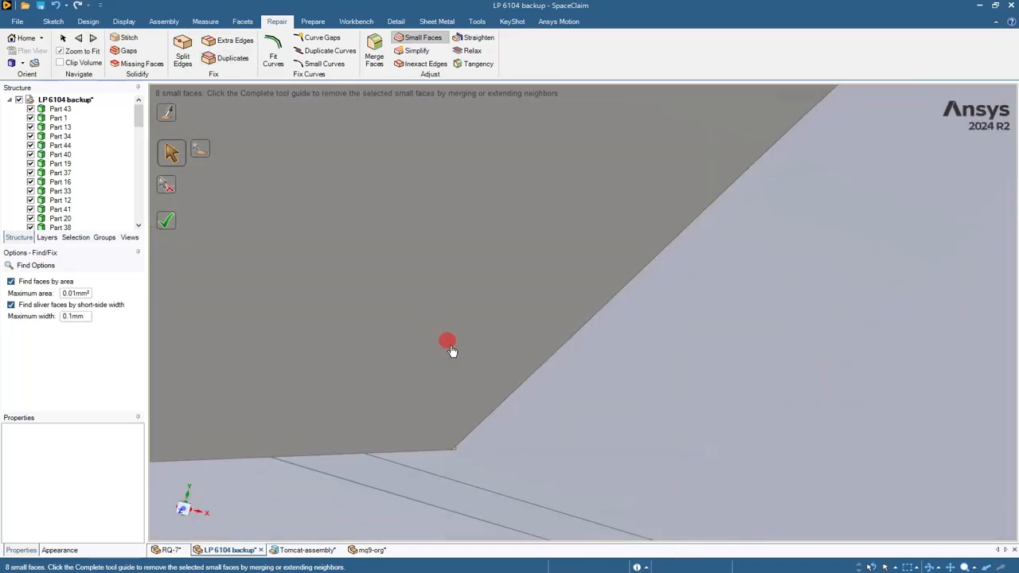
scroll(481, 436, down, 15)
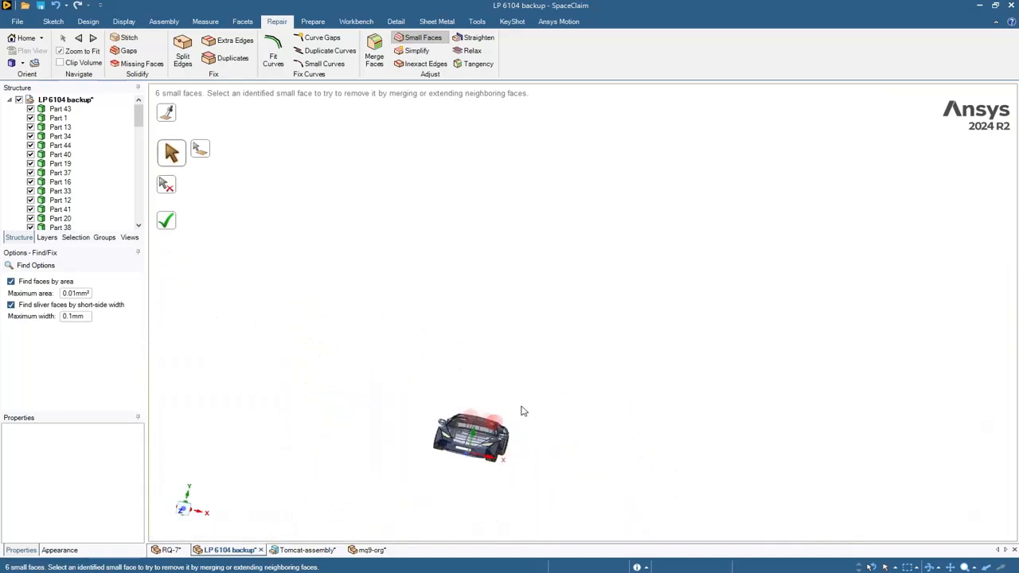
key(h)
key(Escape)
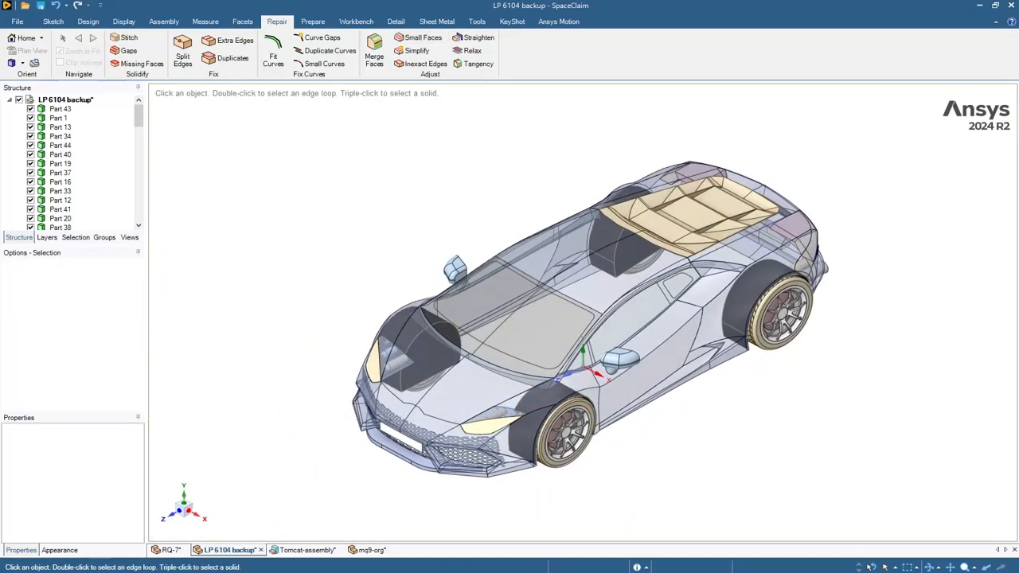
- Switch to the RQ-7 drone, exit Tangency, and zoom in to inspect an engine housing face
click(164, 550)
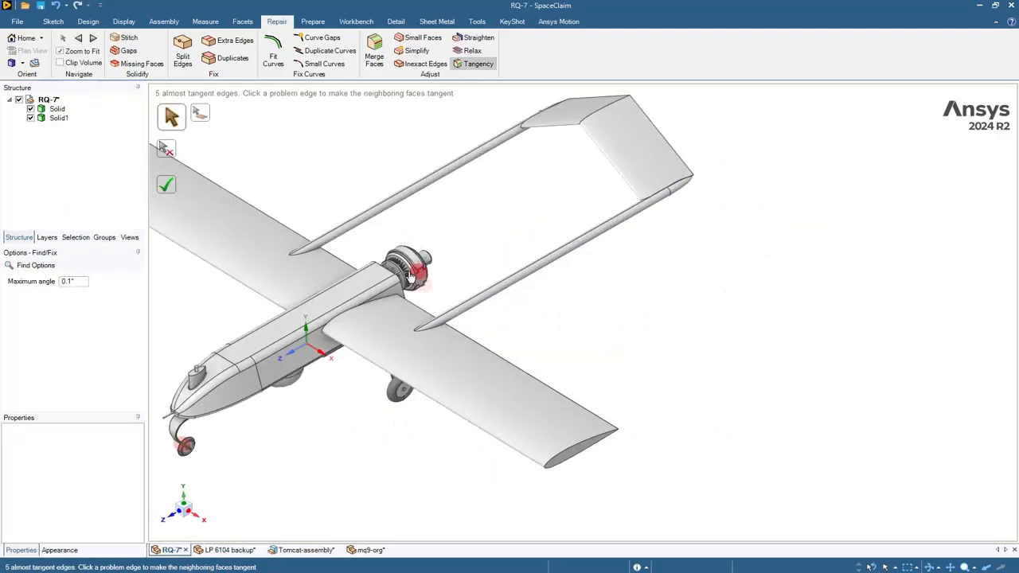
key(Escape)
scroll(411, 264, up, 8)
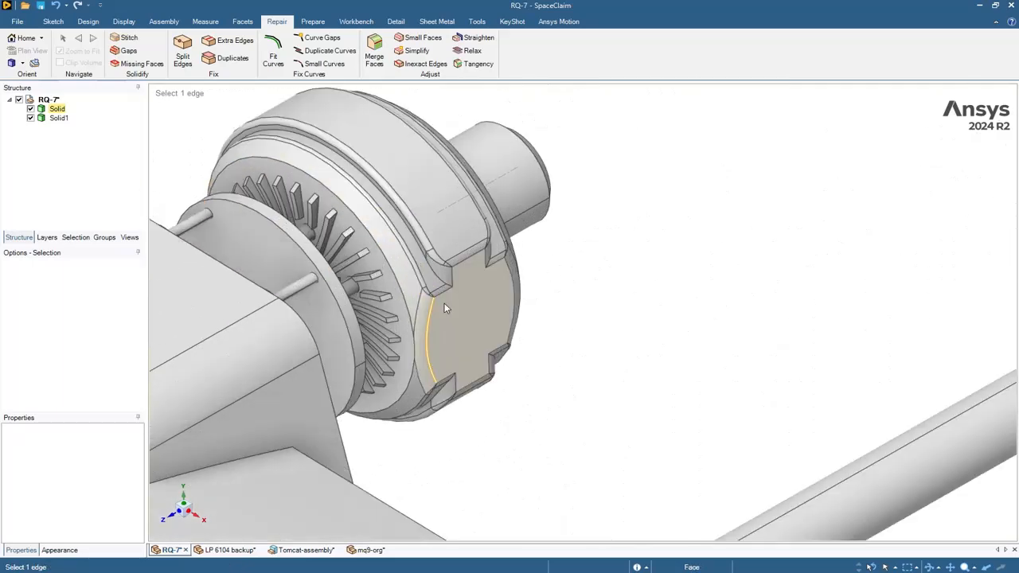
scroll(443, 303, up, 5)
scroll(442, 295, down, 6)
scroll(414, 268, up, 7)
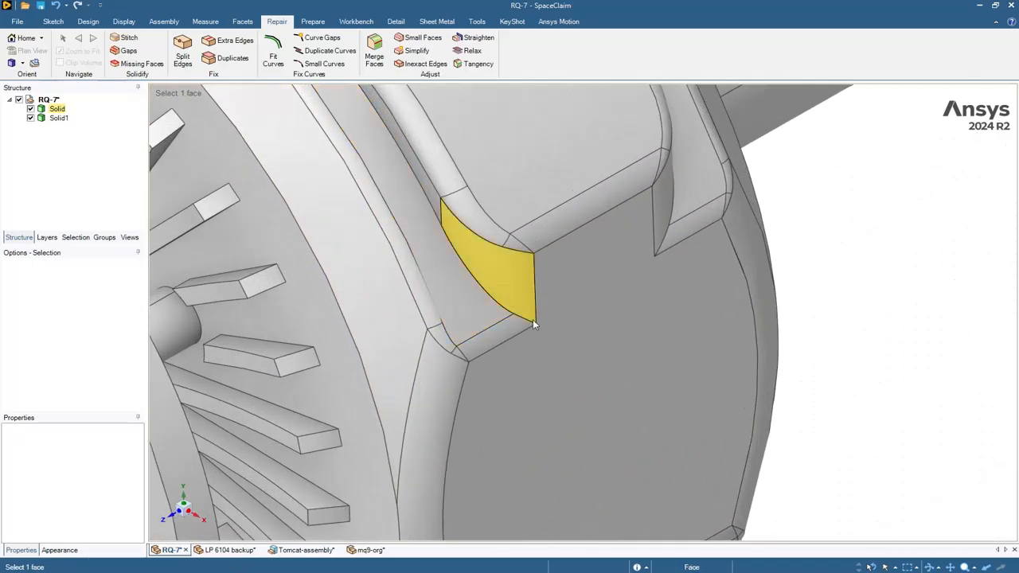
click(366, 257)
key(Escape)
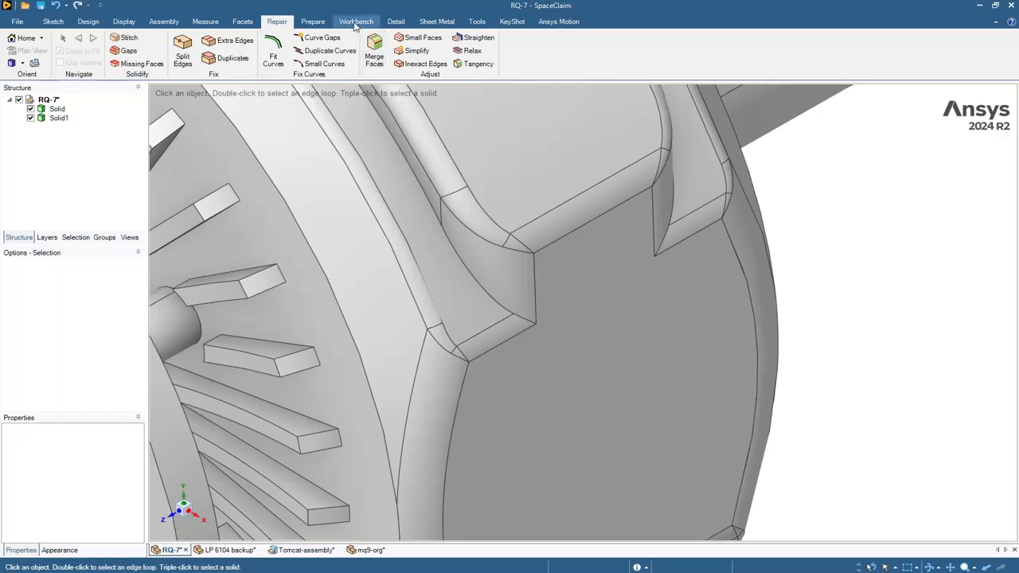
- Zoom in and out over the engine housing to examine its tiny sliver faces
scroll(508, 132, up, 5)
scroll(798, 234, down, 2)
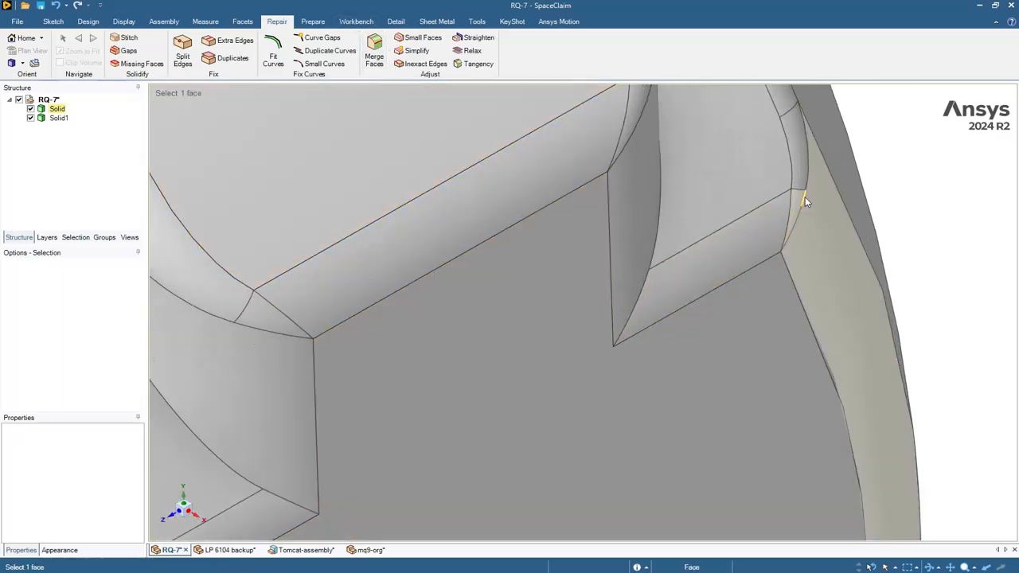
scroll(800, 163, down, 3)
scroll(539, 196, down, 3)
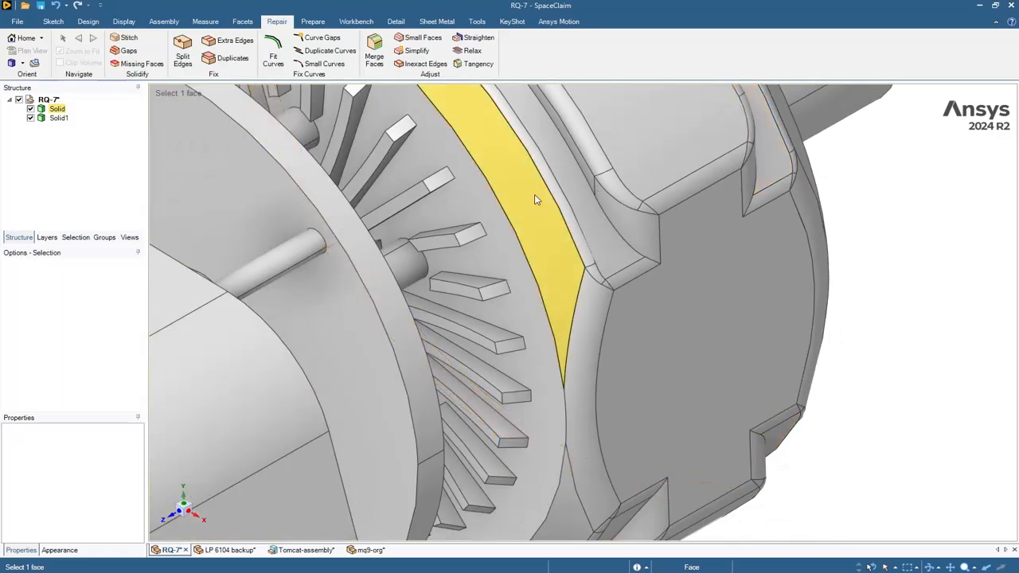
scroll(563, 367, up, 6)
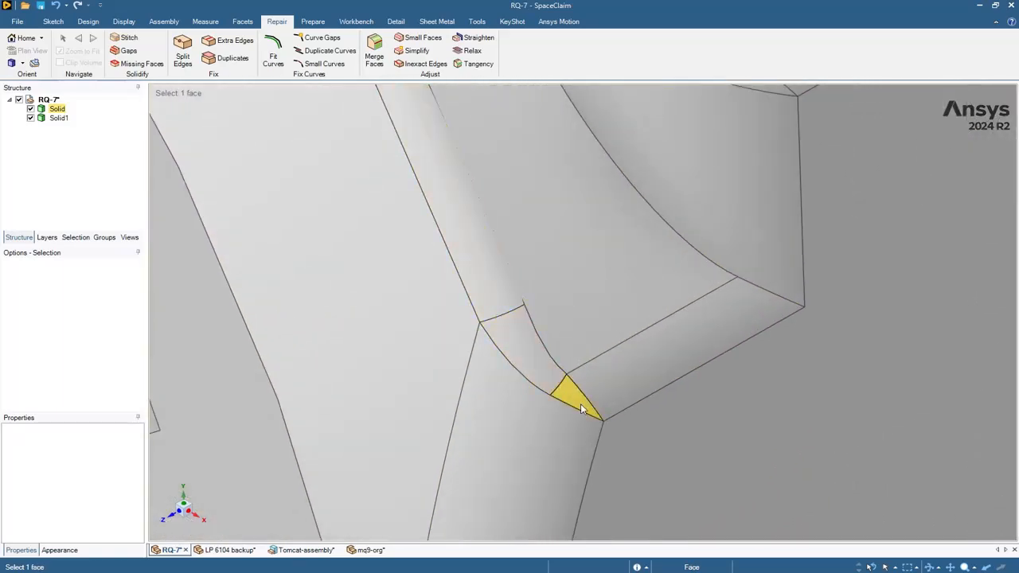
scroll(466, 180, down, 6)
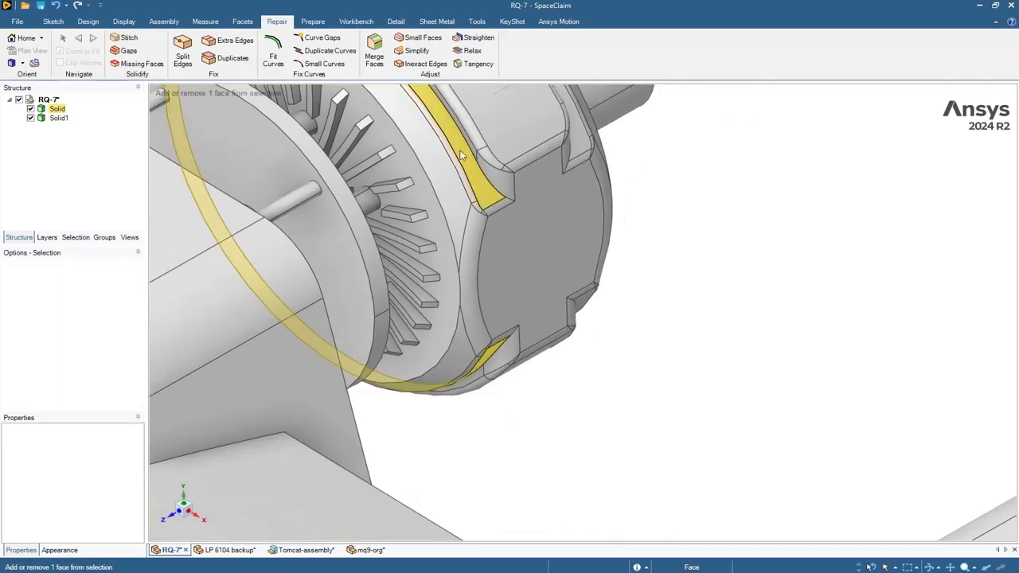
scroll(531, 187, up, 6)
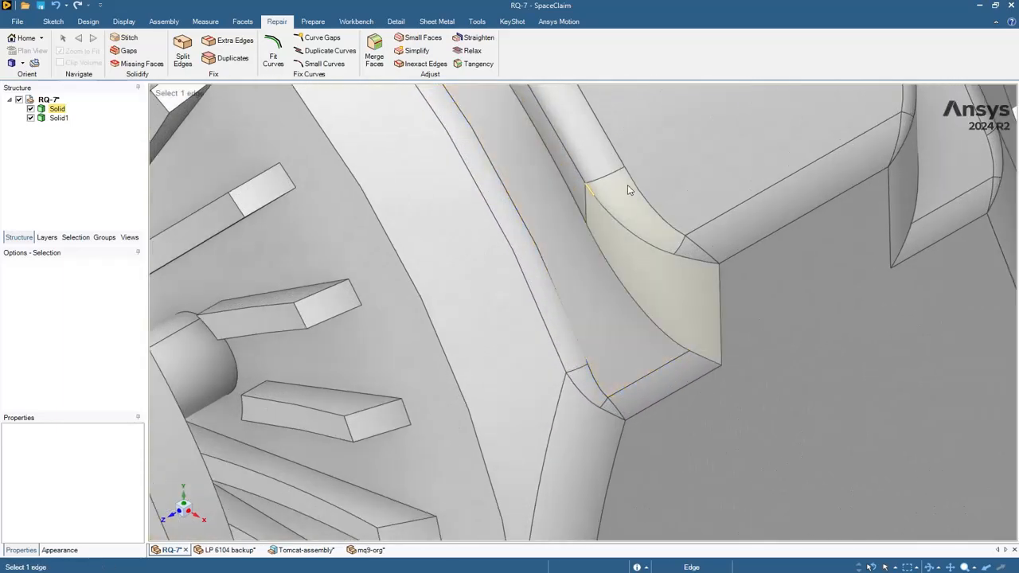
scroll(627, 189, up, 2)
- Delete the triangular fillet face, another small engine face and the narrow fillet strip
click(726, 296)
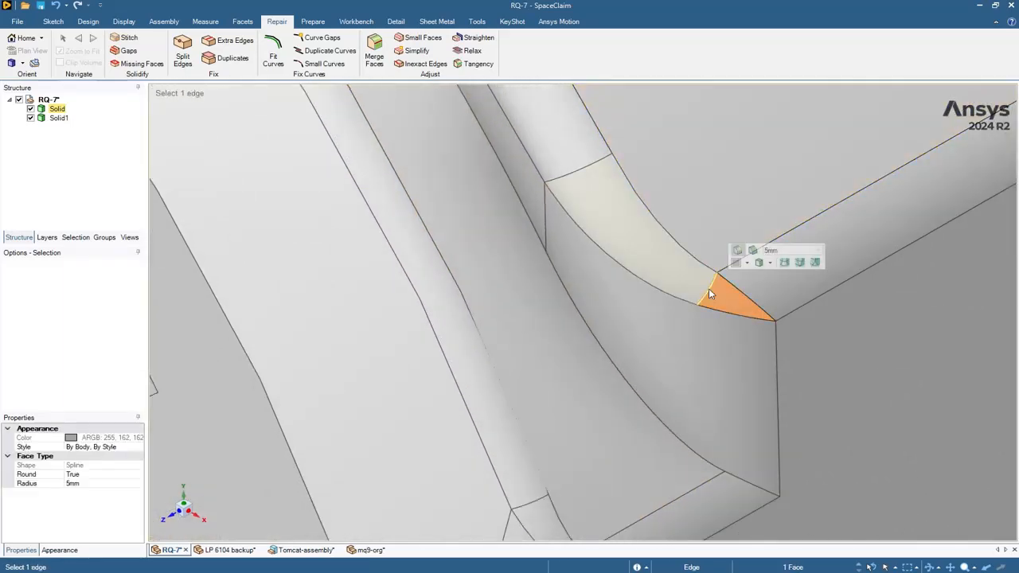
right_click(717, 291)
click(721, 280)
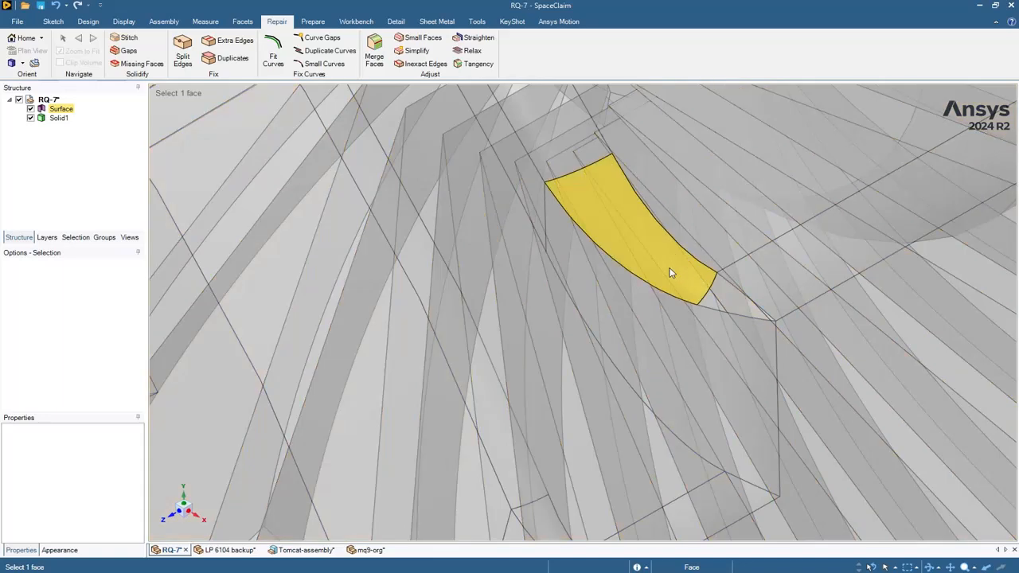
click(670, 273)
right_click(669, 270)
click(720, 282)
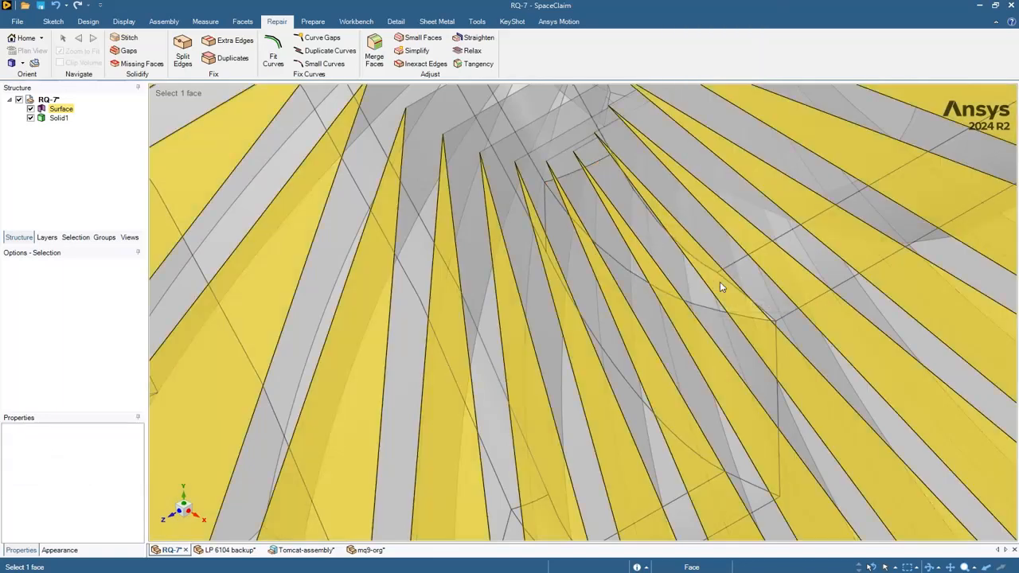
scroll(685, 262, down, 4)
scroll(625, 201, up, 3)
click(614, 195)
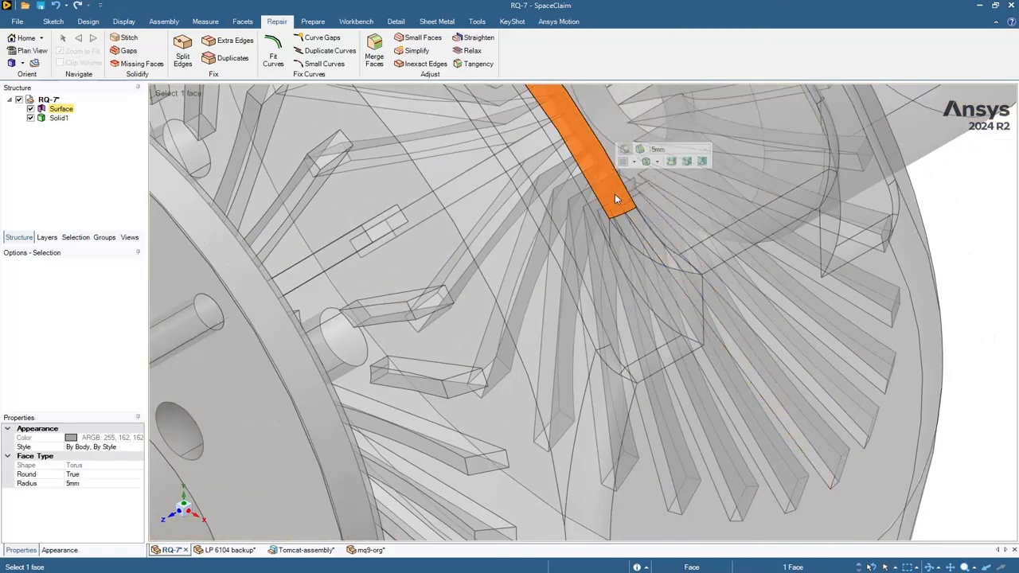
right_click(615, 195)
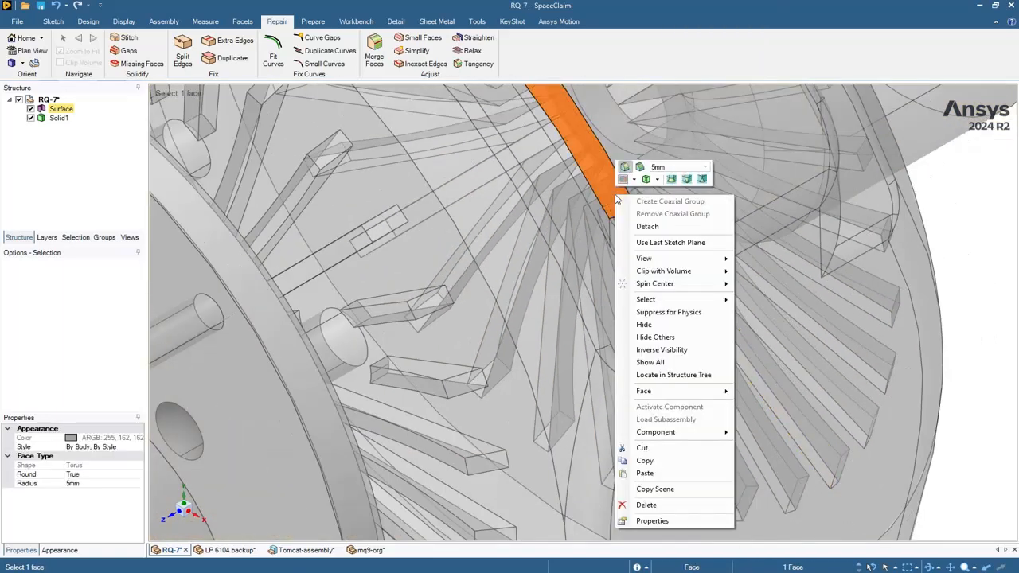
click(671, 504)
- Patch the resulting hole with Missing Faces so the drone body becomes solid
click(149, 65)
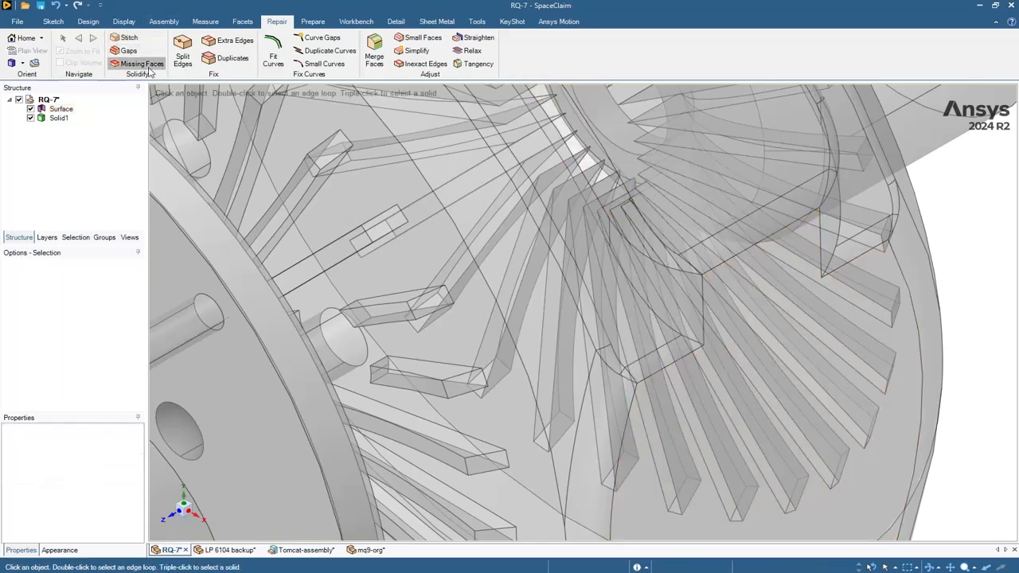
scroll(613, 171, down, 6)
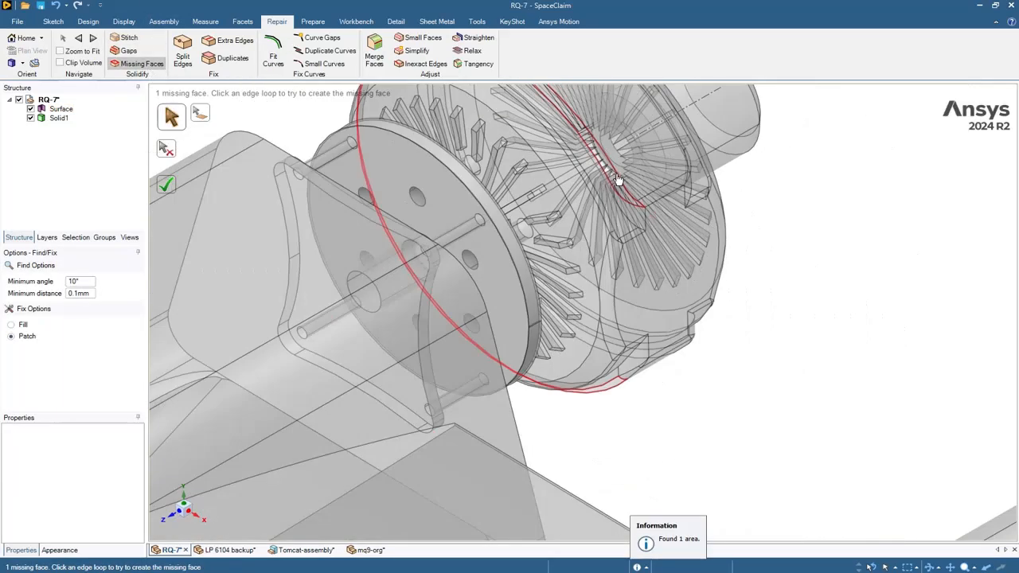
scroll(613, 171, up, 3)
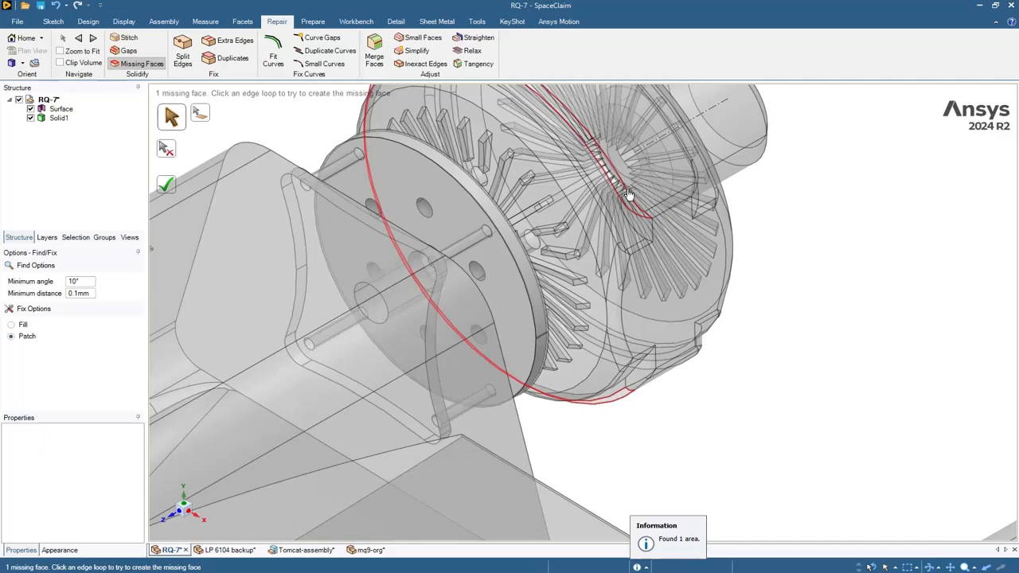
click(629, 195)
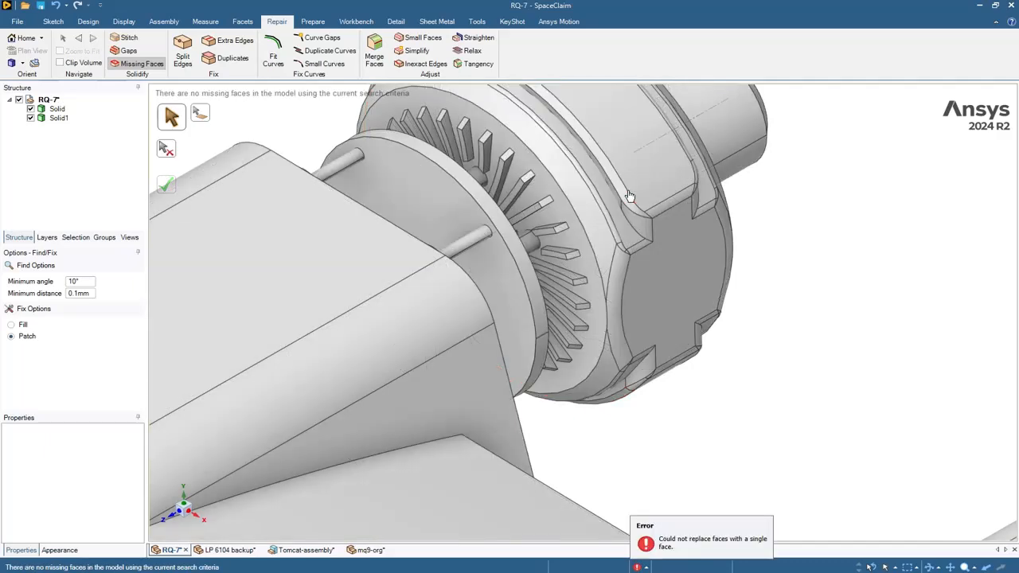
- Start Merge Faces on the fan housing and select the lower and upper fillet faces
middle_drag(754, 160, 556, 316)
scroll(555, 316, up, 5)
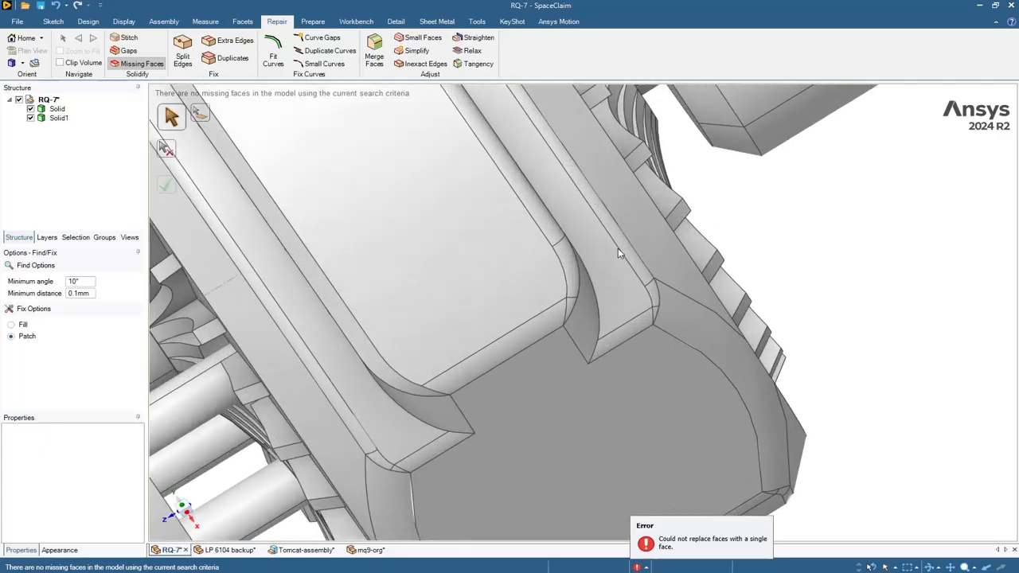
click(374, 56)
click(554, 296)
scroll(554, 296, up, 4)
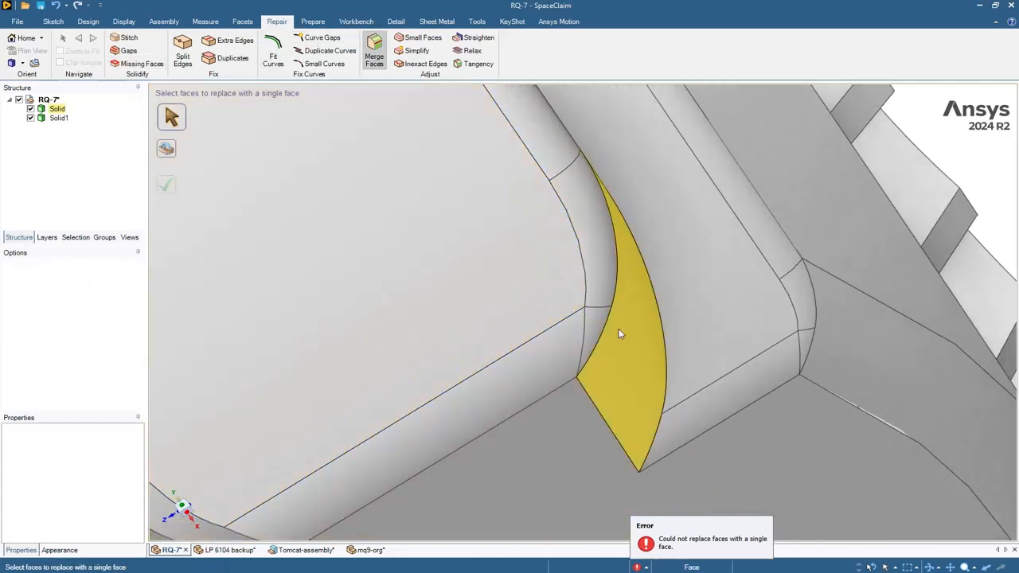
click(595, 327)
click(605, 275)
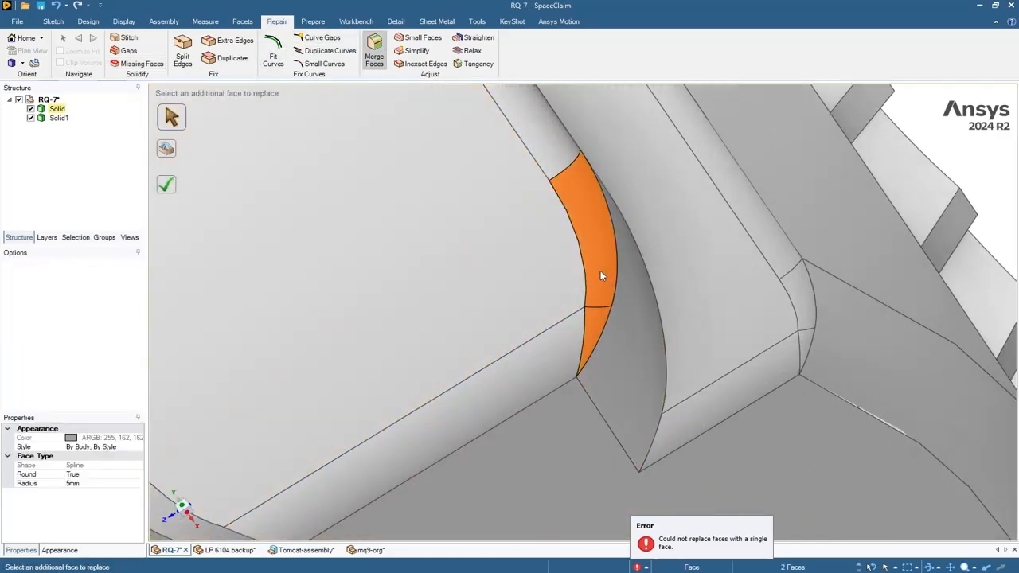